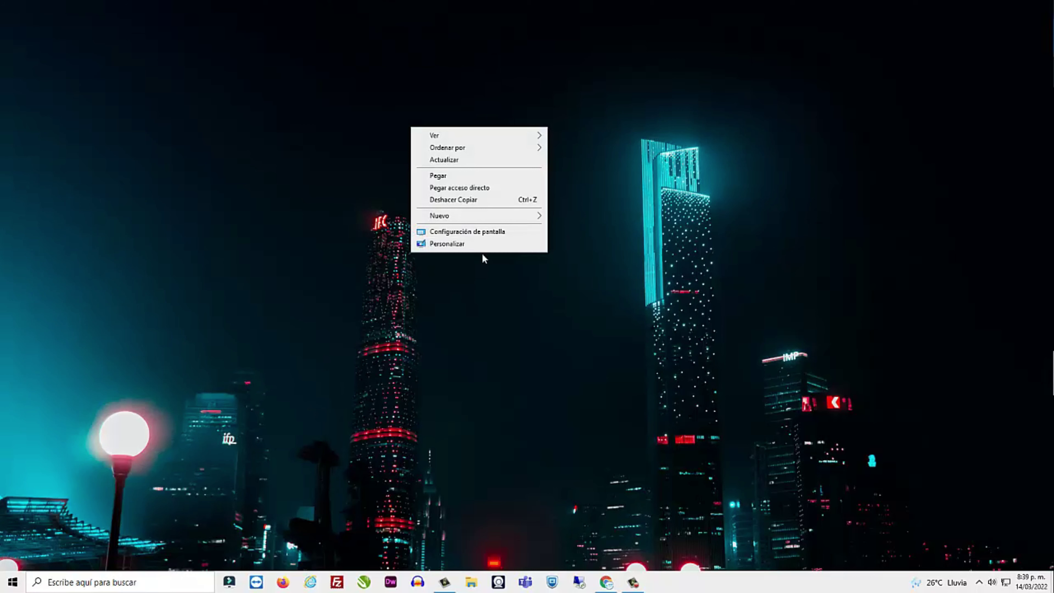
# - Open the desktop's color personalization settings and set the color mode to Oscuro
pyautogui.click(452, 245)
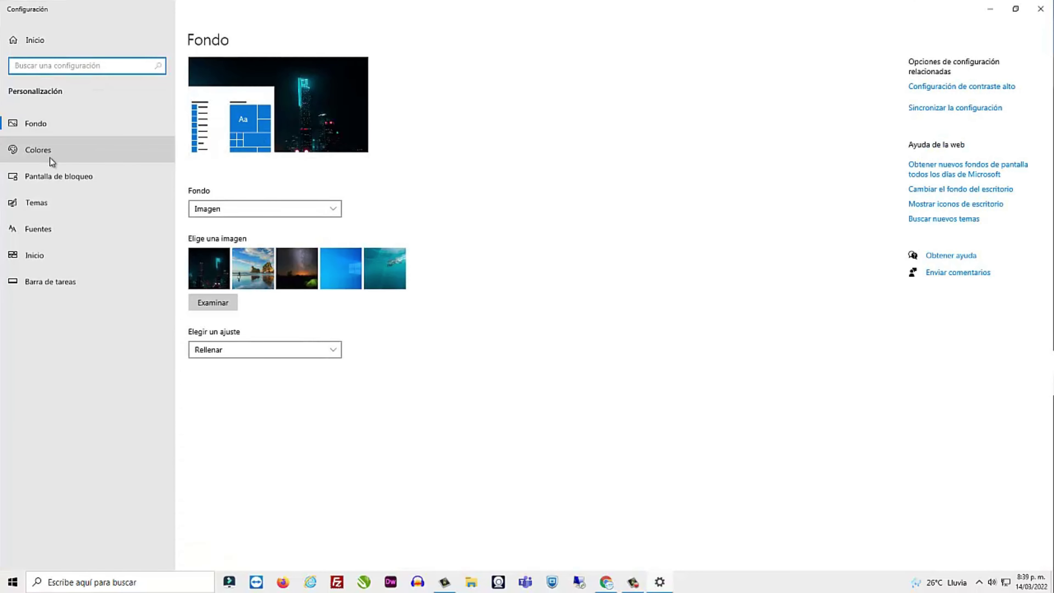
pyautogui.click(46, 153)
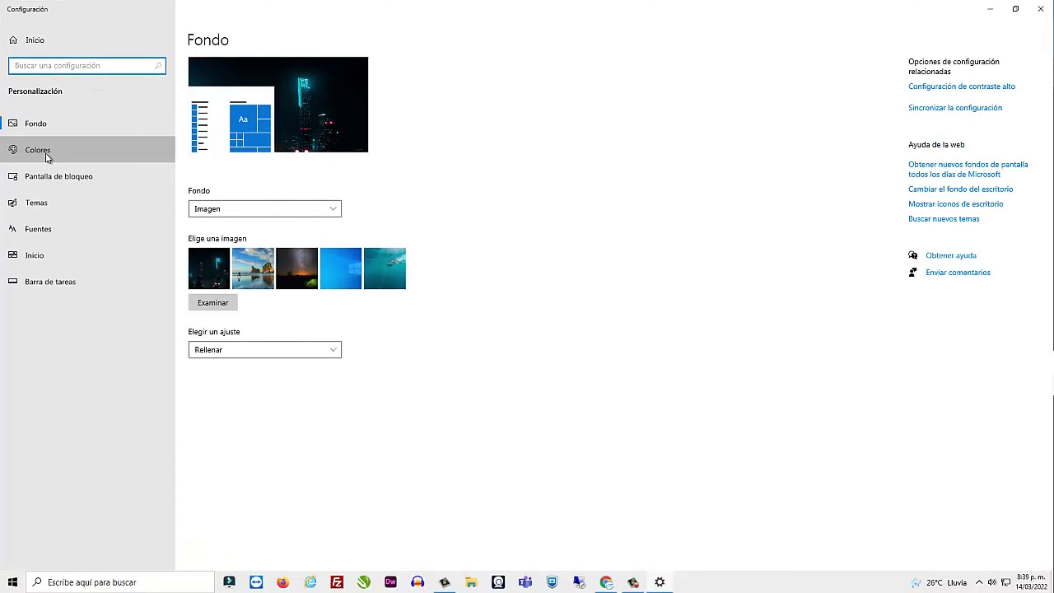
pyautogui.click(238, 210)
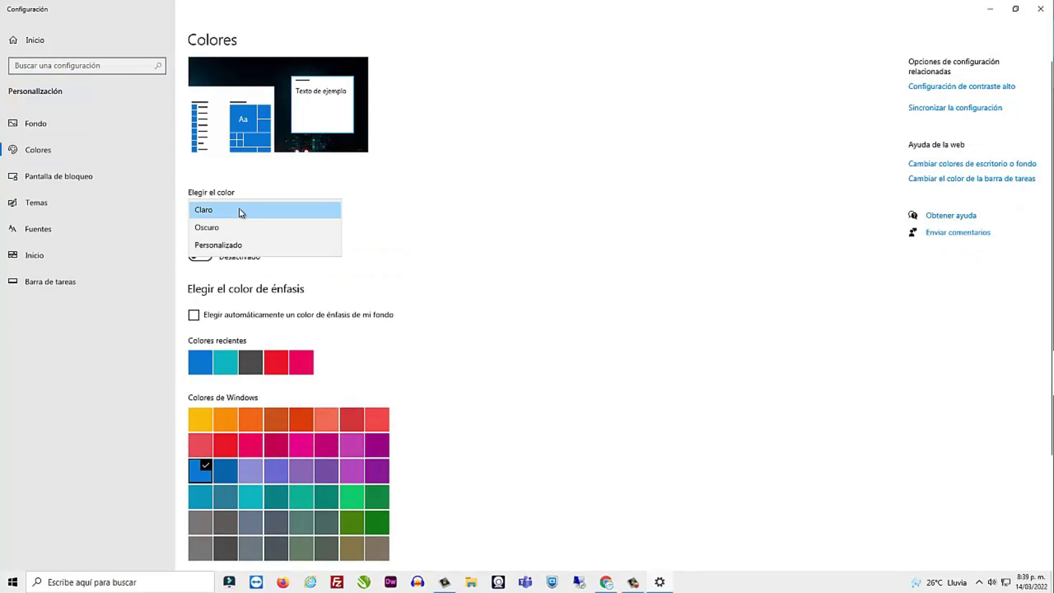
pyautogui.click(216, 231)
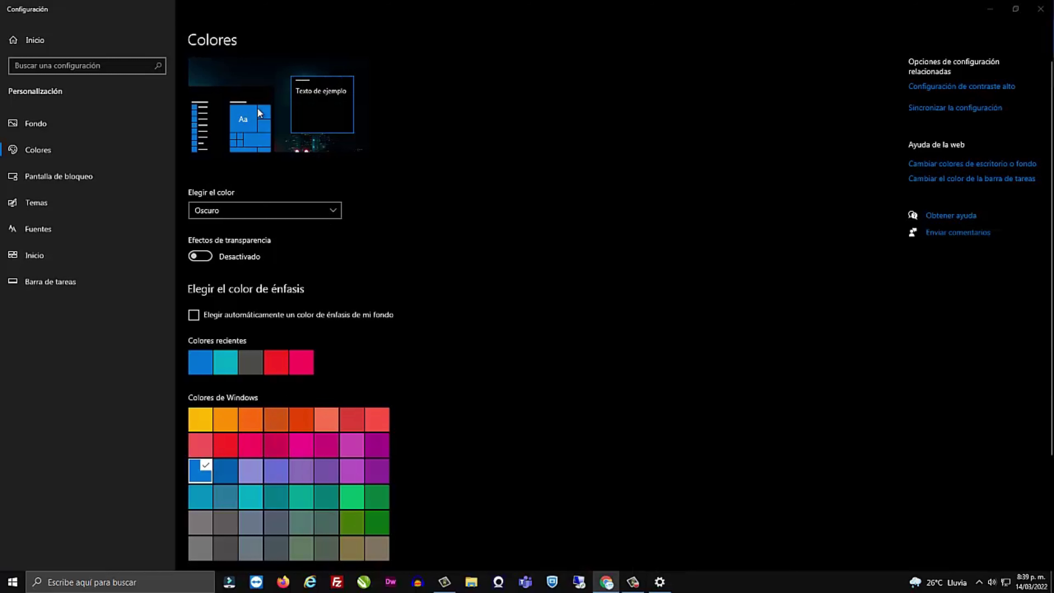
# - Show the accent color on Inicio, barra de tareas y centro de actividades, and close the settings
pyautogui.scroll(-5, 533, 373)
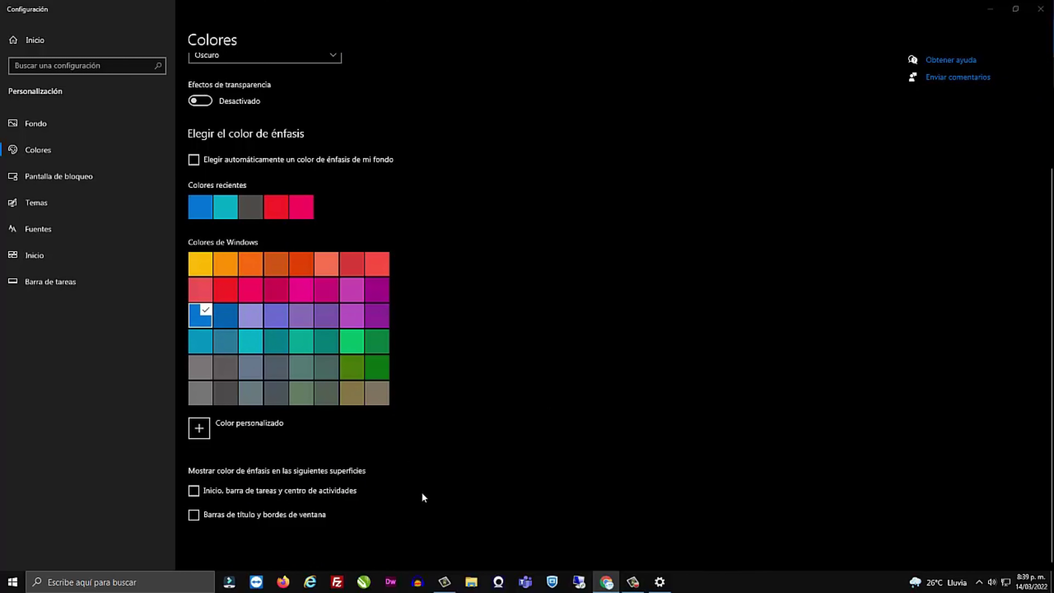
pyautogui.click(308, 488)
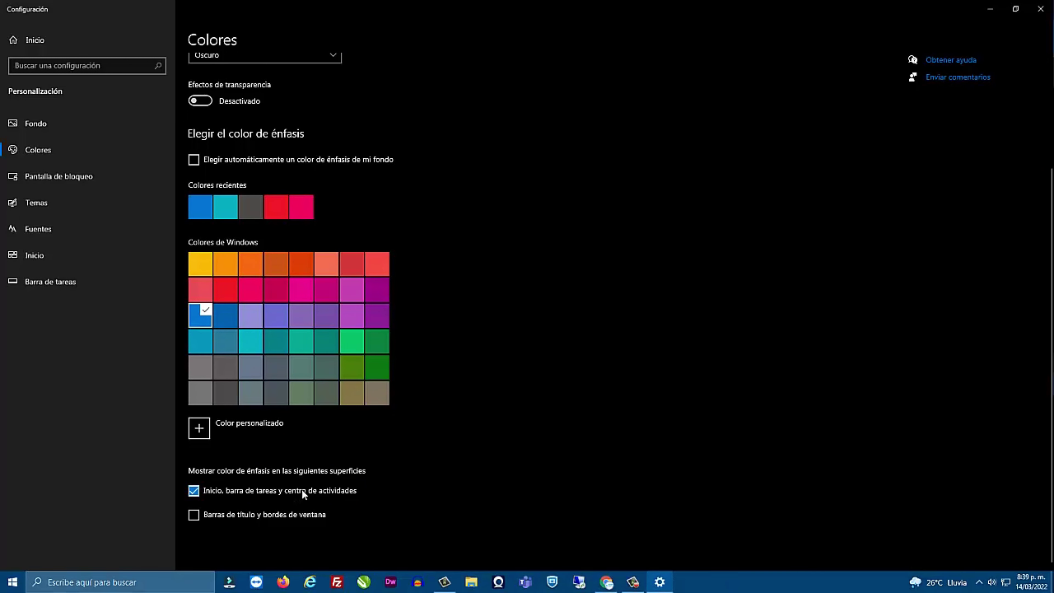
pyautogui.click(306, 488)
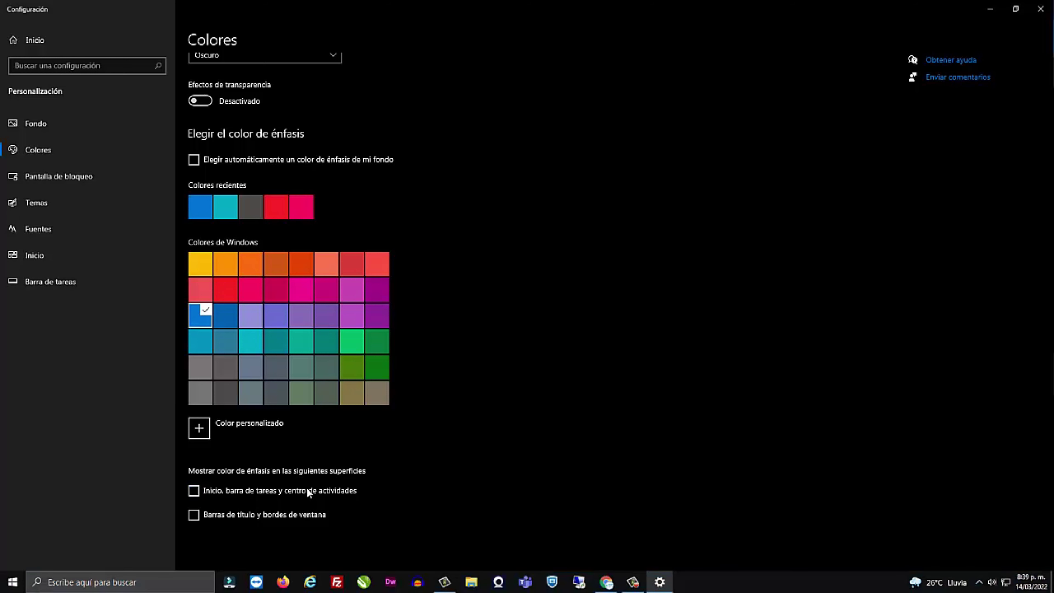
pyautogui.click(301, 488)
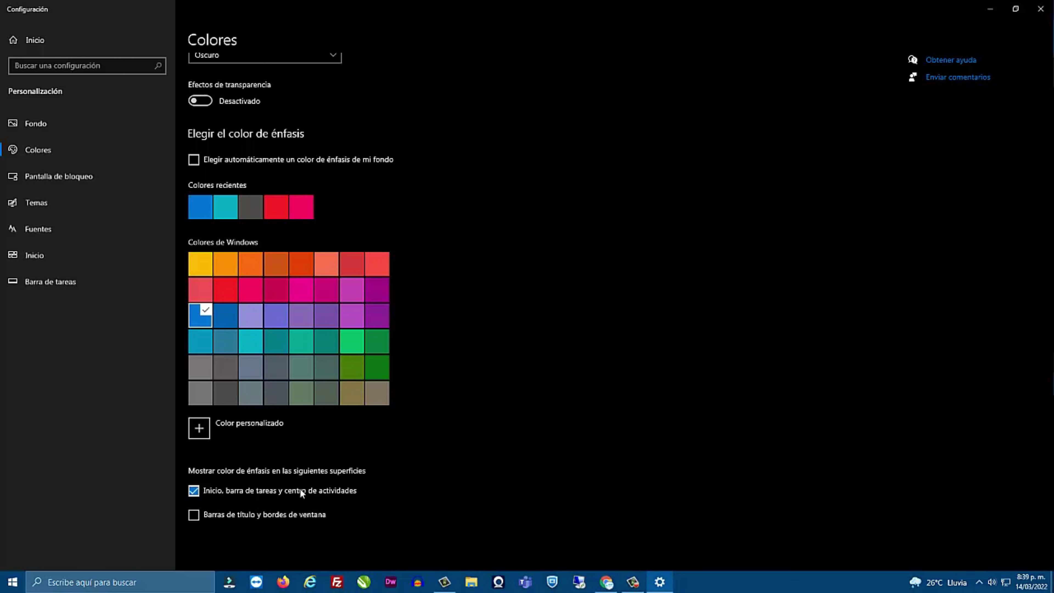
pyautogui.click(1040, 9)
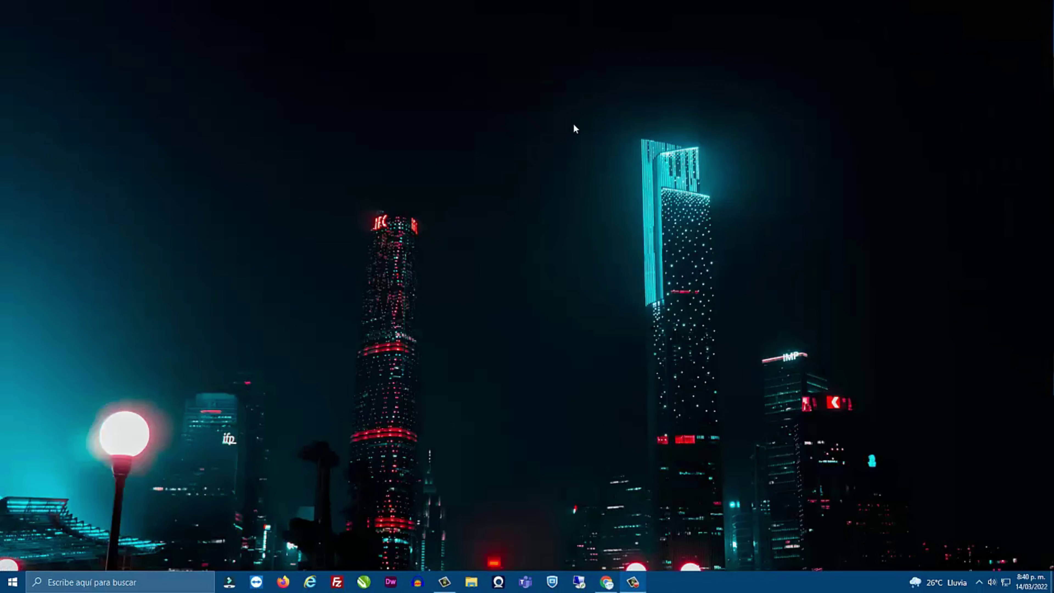
# - Run the lively_setup_x86_full_v1742 installer from the Descargas folder as administrator
pyautogui.click(471, 582)
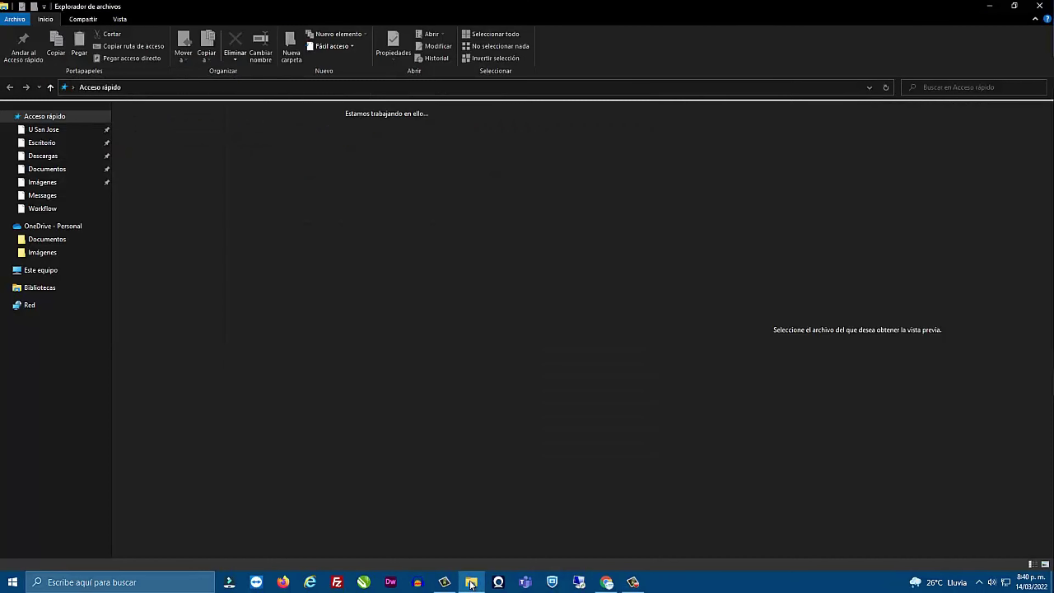
pyautogui.click(43, 155)
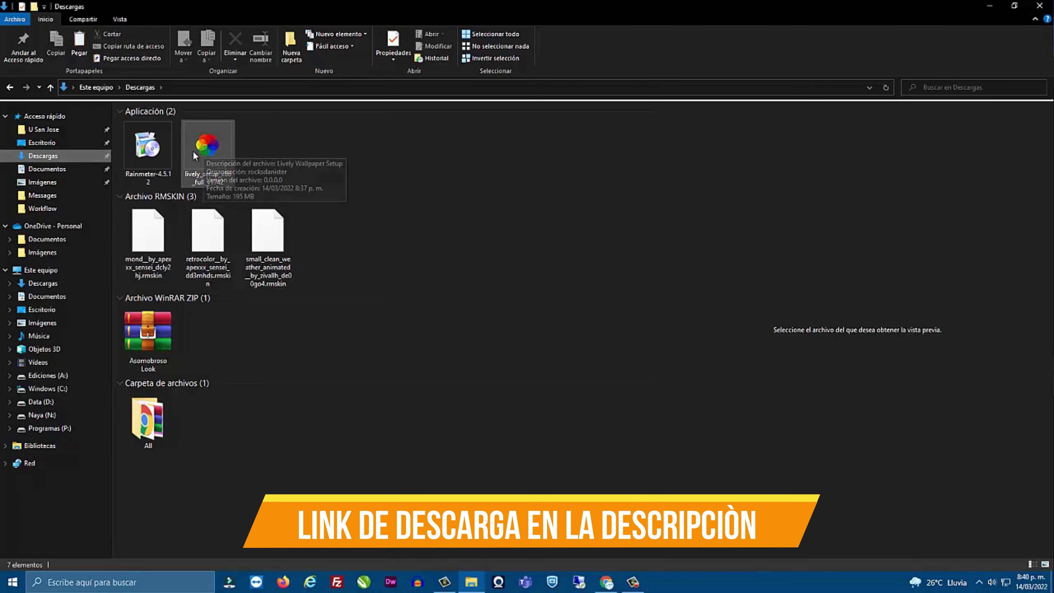
pyautogui.click(209, 149)
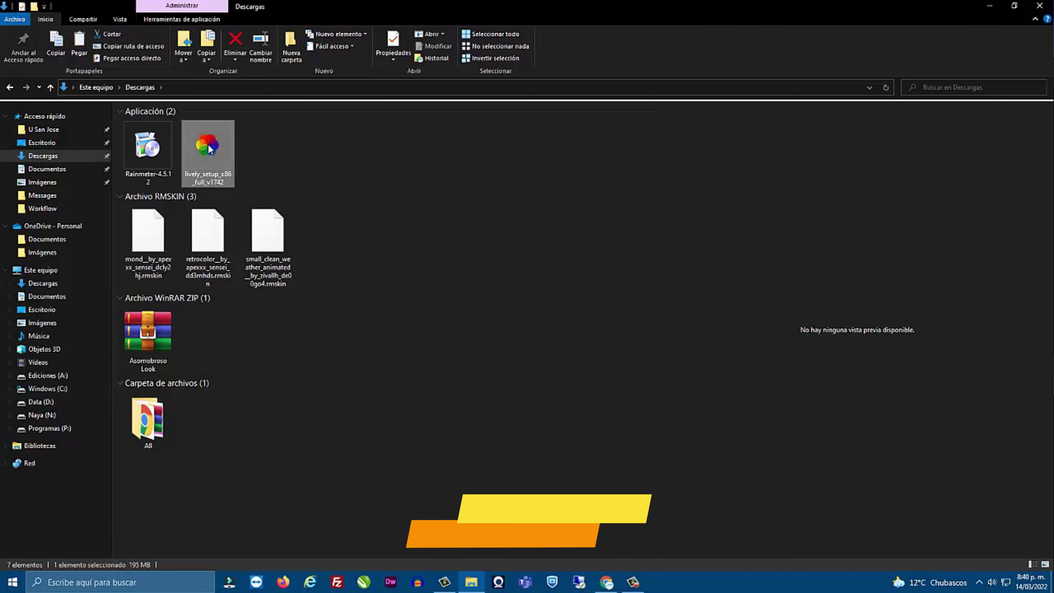
pyautogui.rightClick(202, 147)
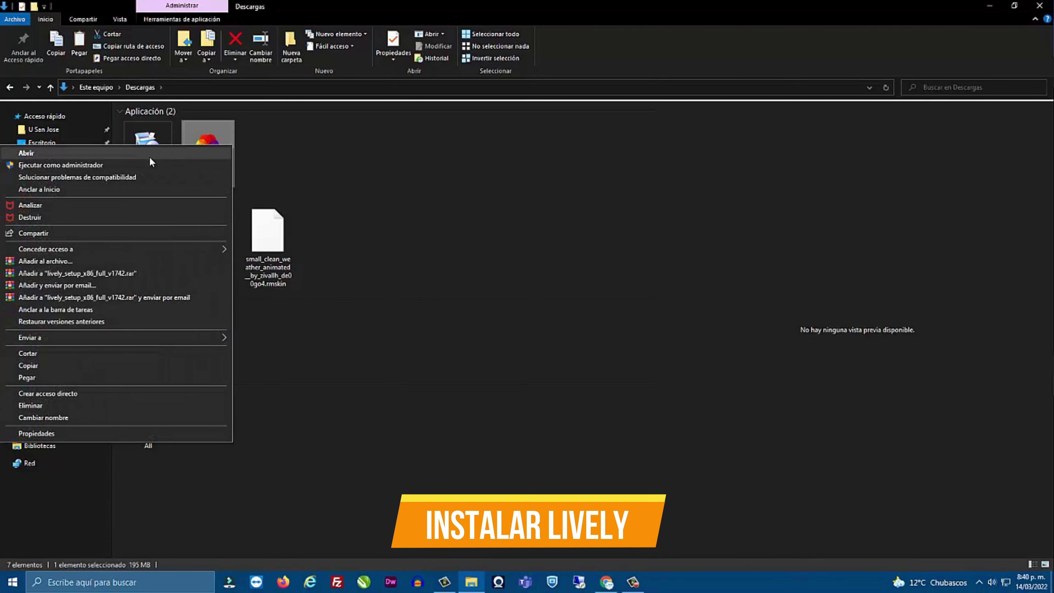
pyautogui.click(112, 166)
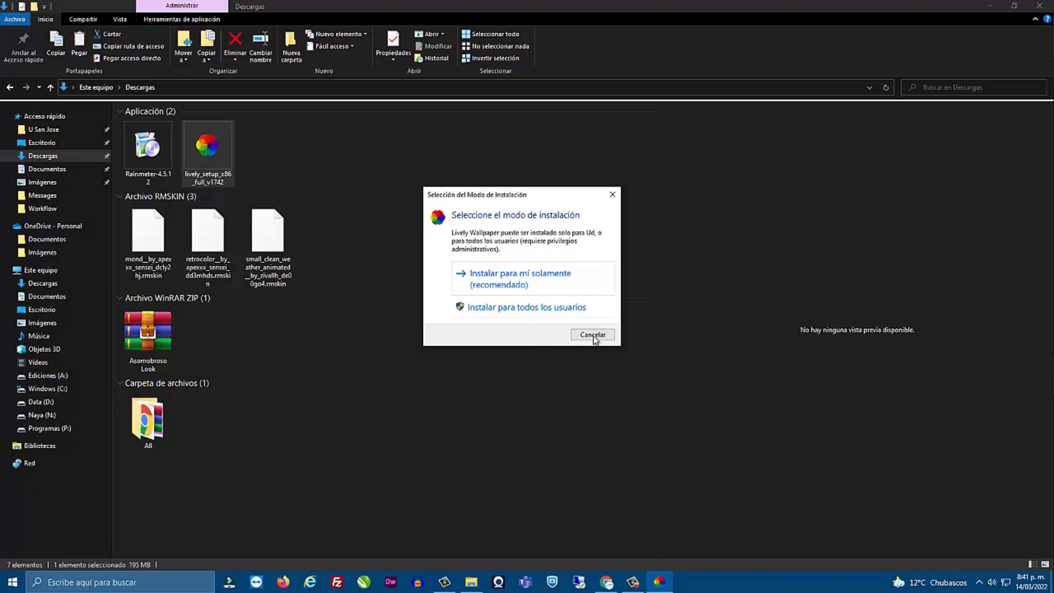
# - Set up Lively Wallpaper for the current user only, with Español as installation language, accepting the existing destination folder
pyautogui.click(548, 289)
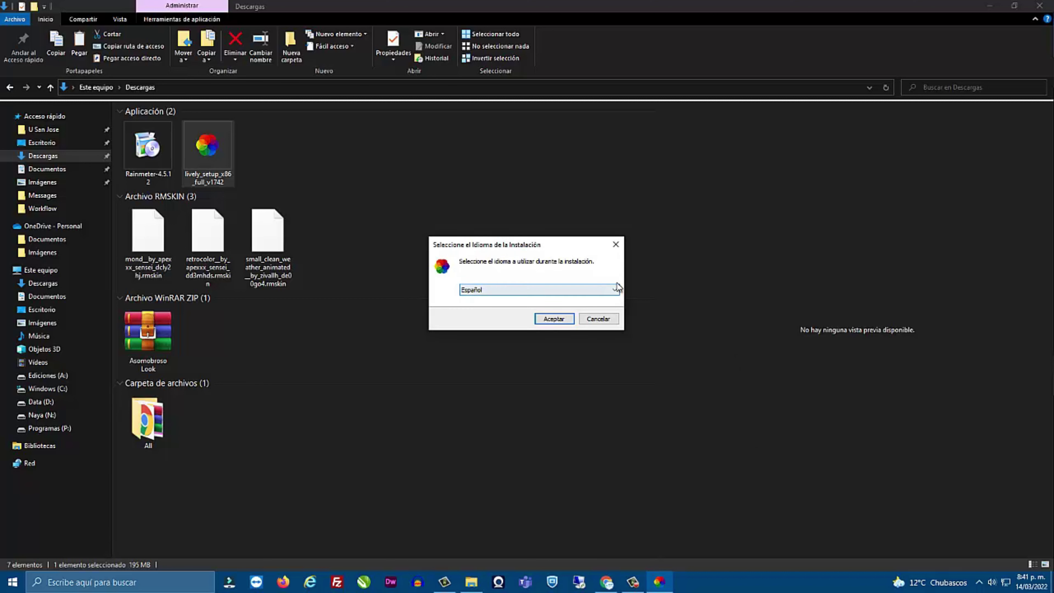
pyautogui.click(554, 318)
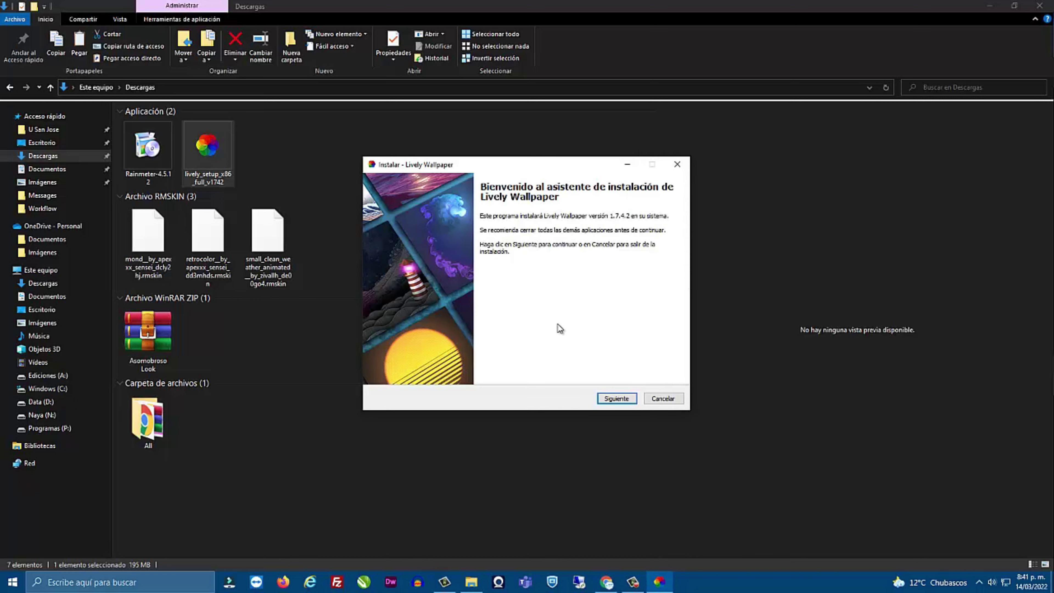
pyautogui.click(624, 400)
pyautogui.click(624, 399)
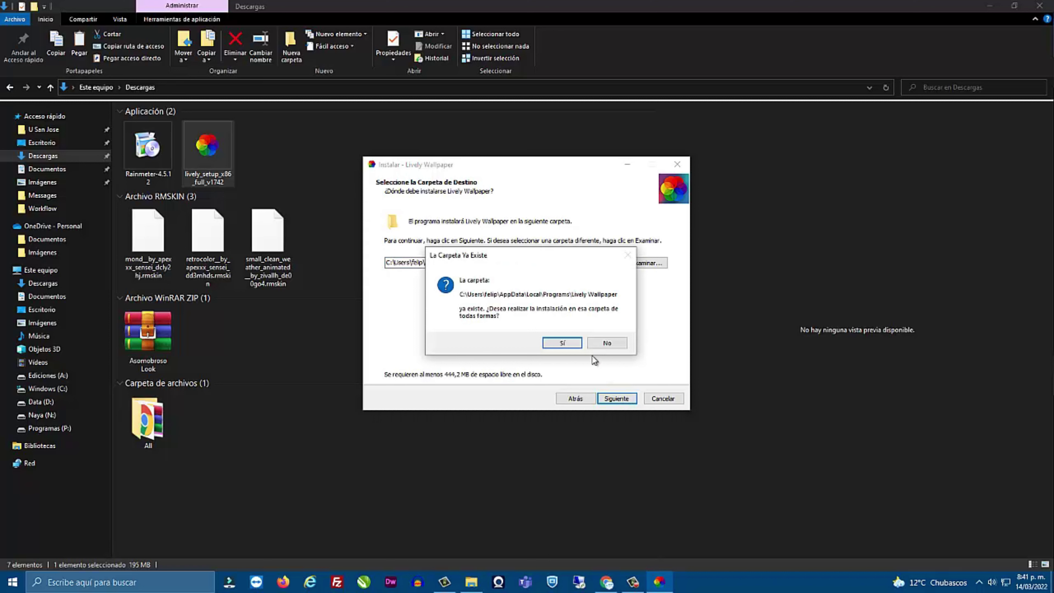
pyautogui.click(571, 344)
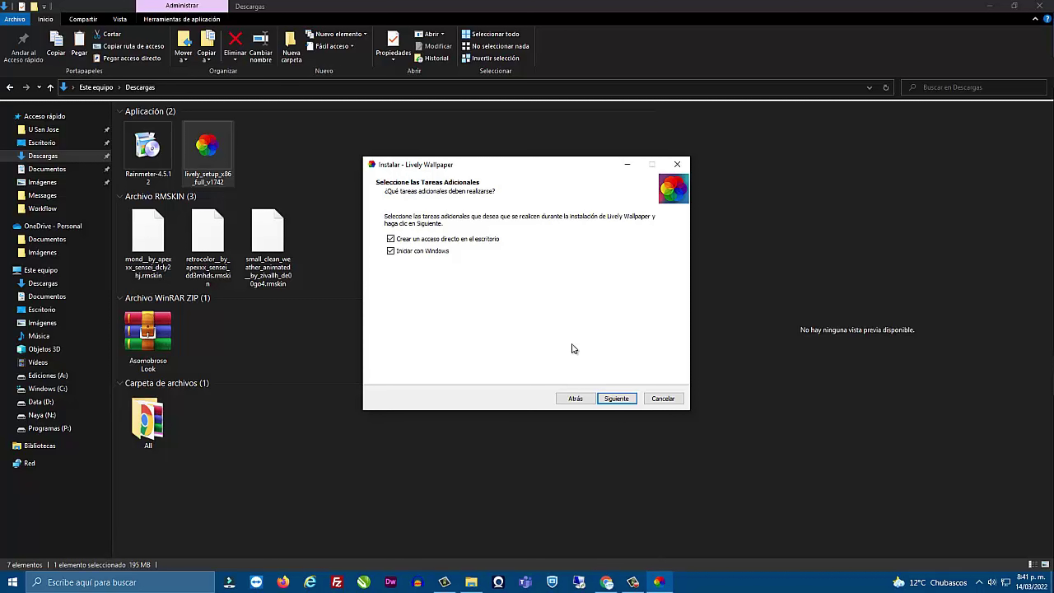
# - Install Lively Wallpaper with a desktop shortcut and startup with Windows, and finish by restarting the system now
pyautogui.click(622, 399)
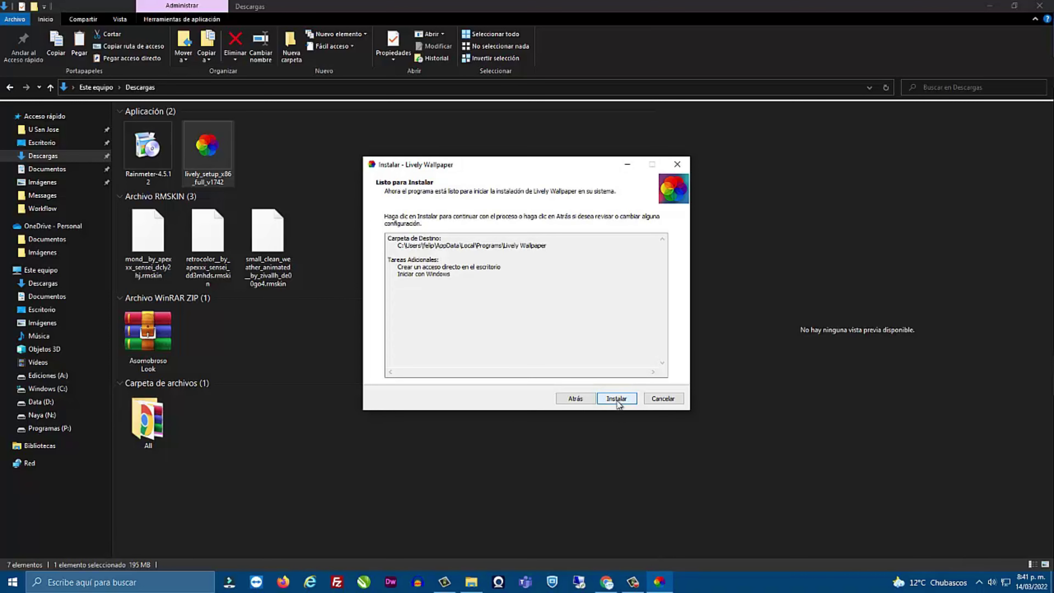
pyautogui.click(617, 398)
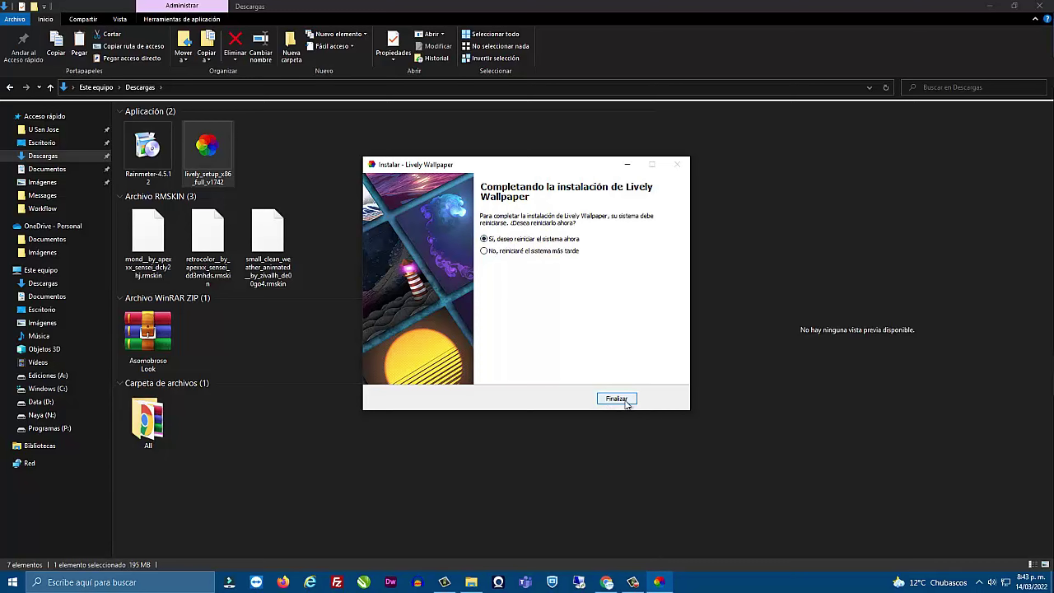
pyautogui.press('Return')
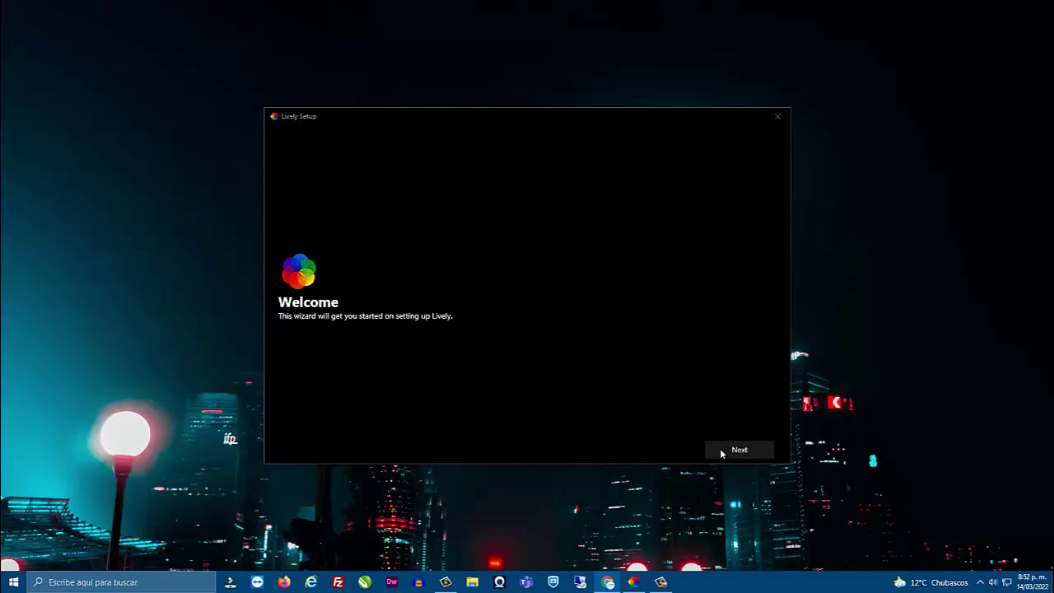
# - In the Lively Setup wizard, keep Start with Windows on and choose the Lite user interface
pyautogui.click(739, 453)
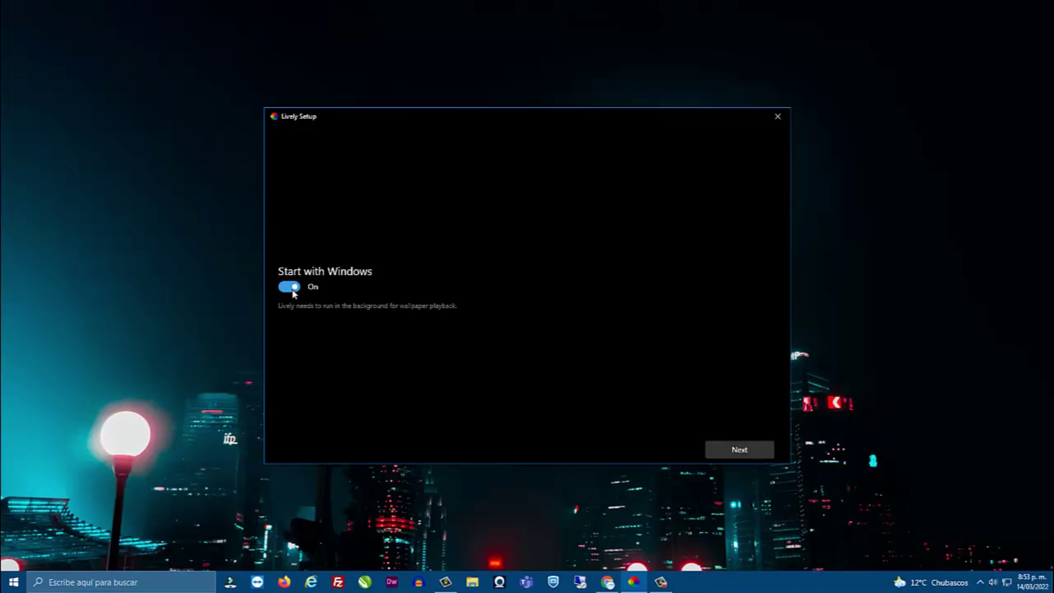
pyautogui.click(731, 451)
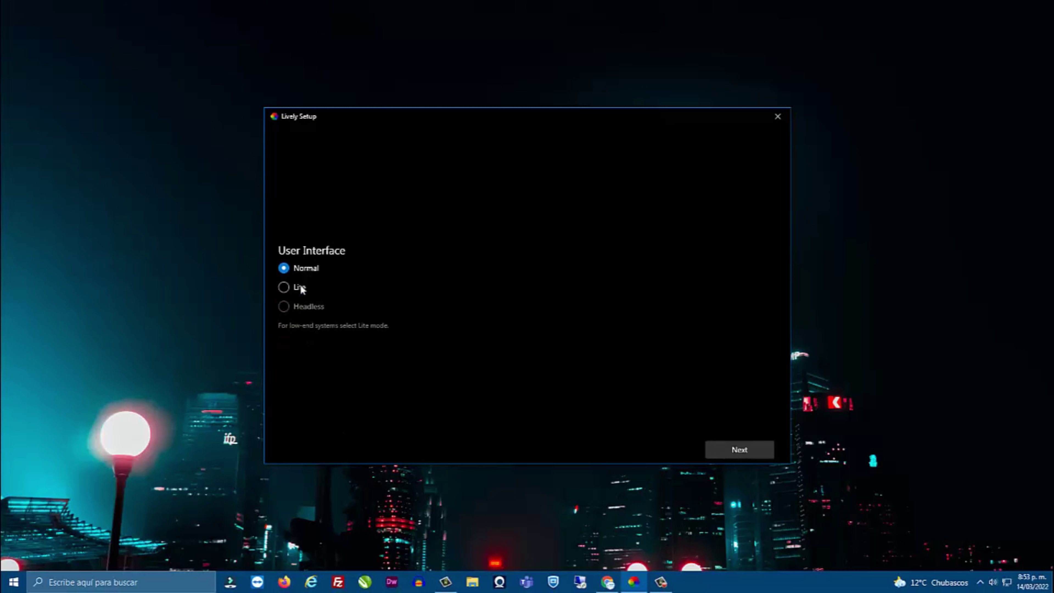
pyautogui.click(300, 287)
pyautogui.click(730, 451)
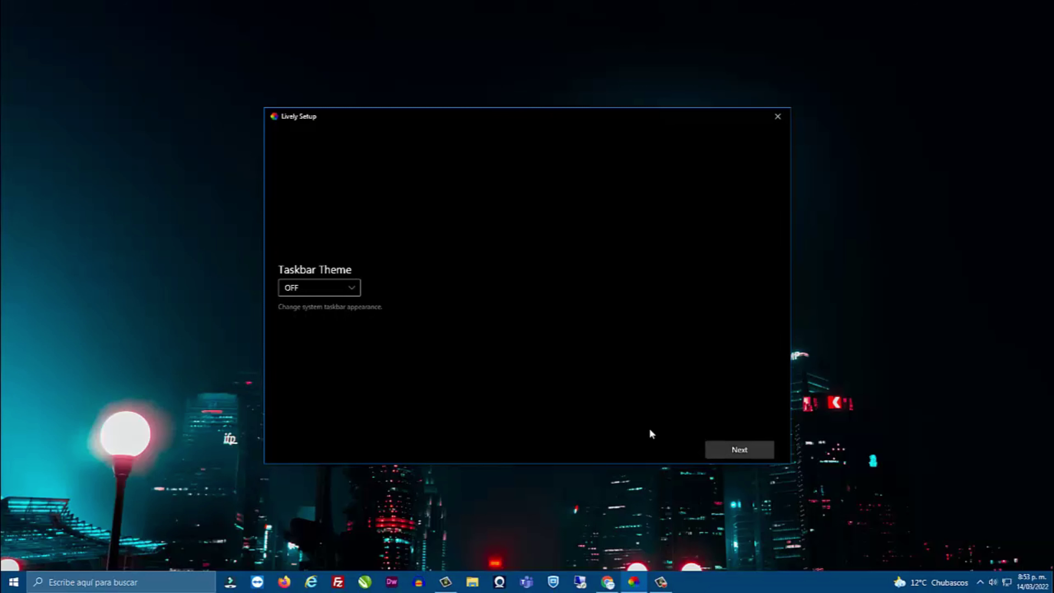
# - Try the Clear, Blur and Fluent taskbar themes one after another
pyautogui.click(351, 288)
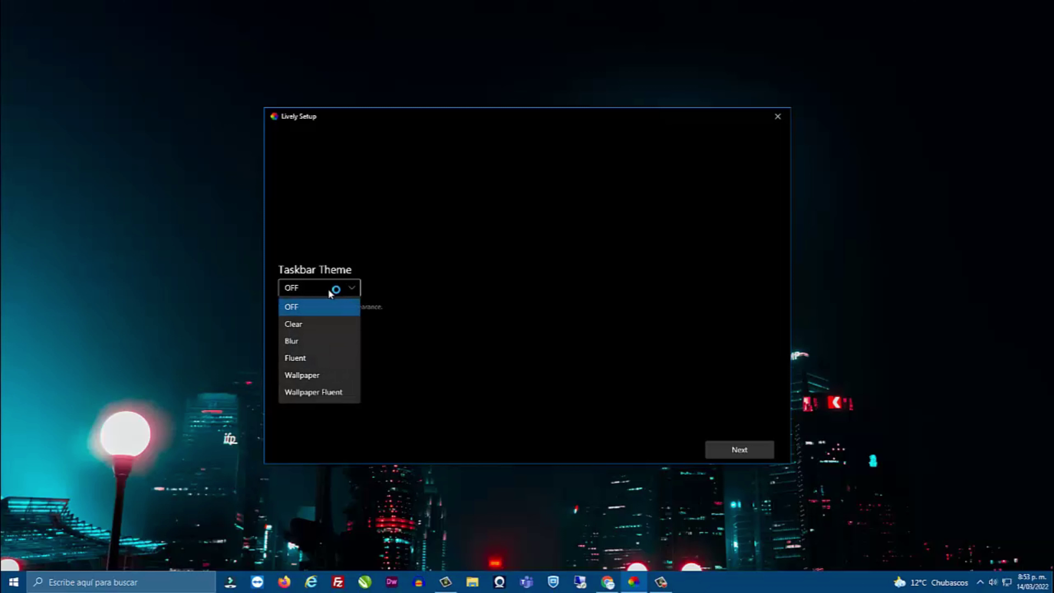
pyautogui.click(306, 325)
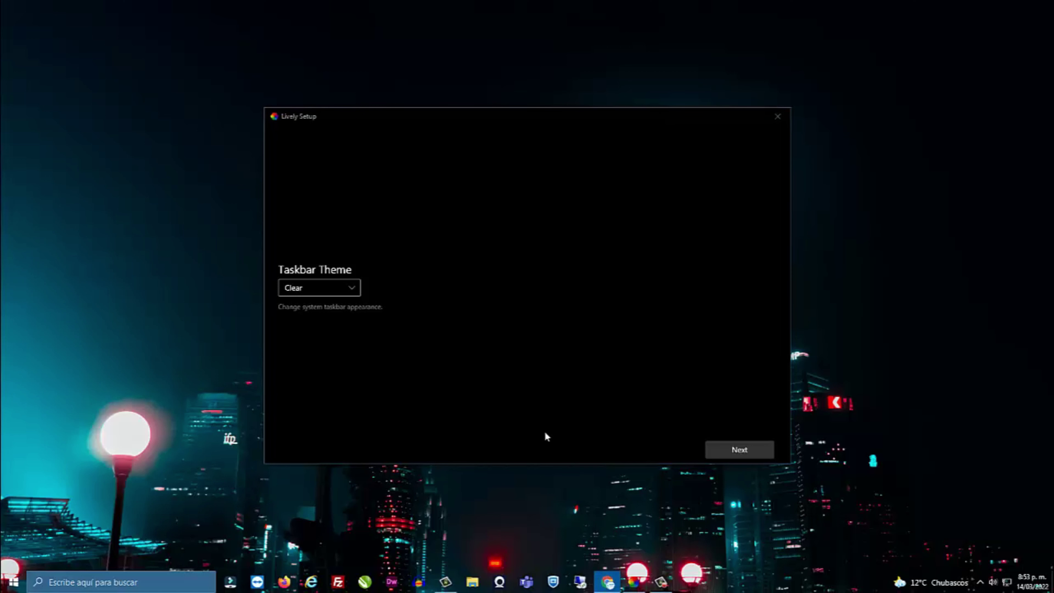
pyautogui.click(323, 290)
pyautogui.click(296, 342)
pyautogui.click(304, 287)
pyautogui.click(302, 358)
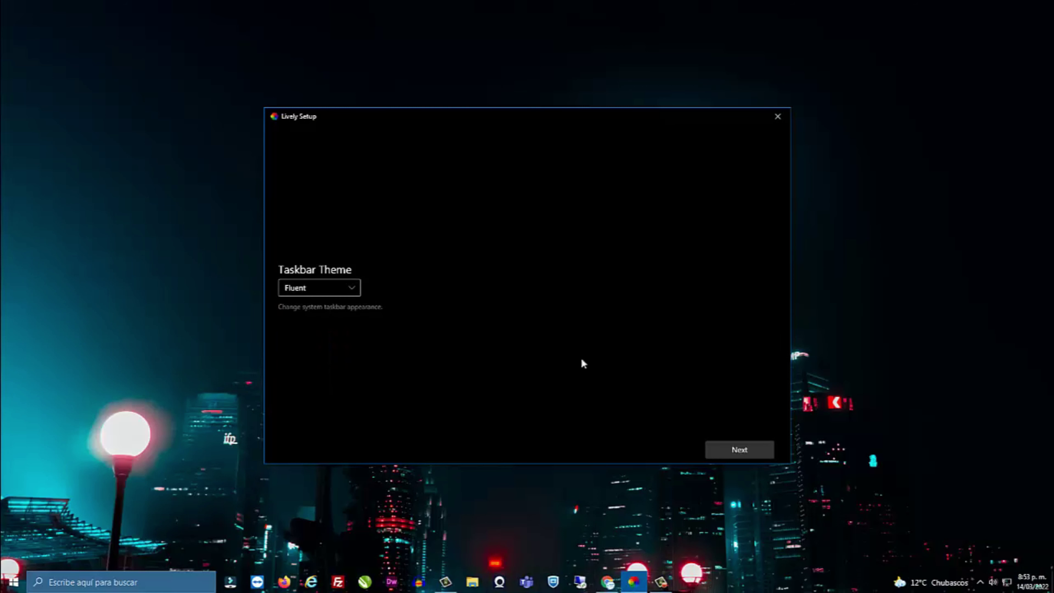
# - Set the taskbar theme to Clear and complete the setup wizard
pyautogui.click(305, 289)
pyautogui.click(297, 321)
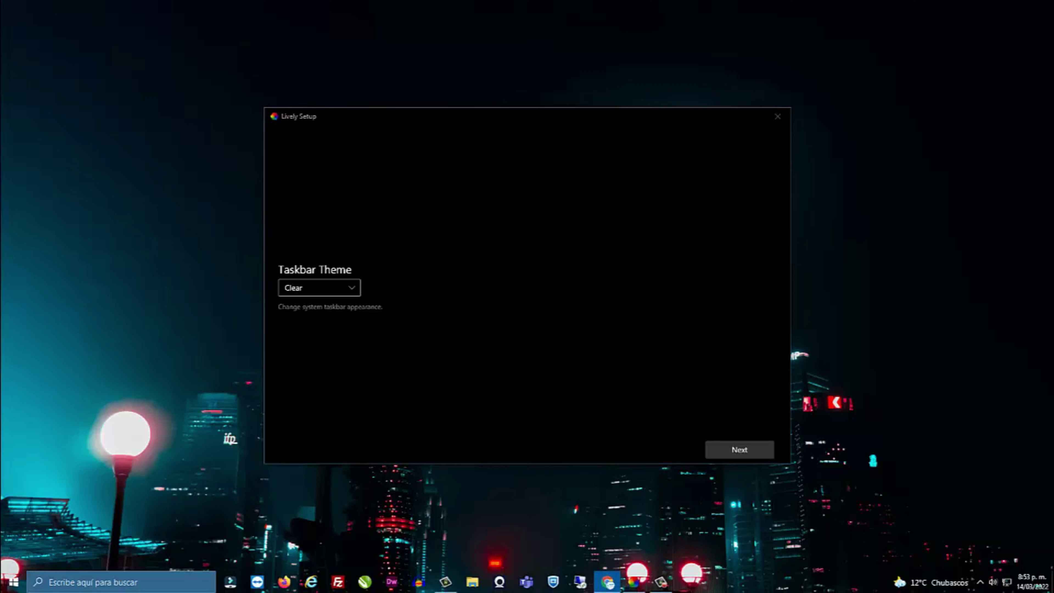
pyautogui.click(749, 449)
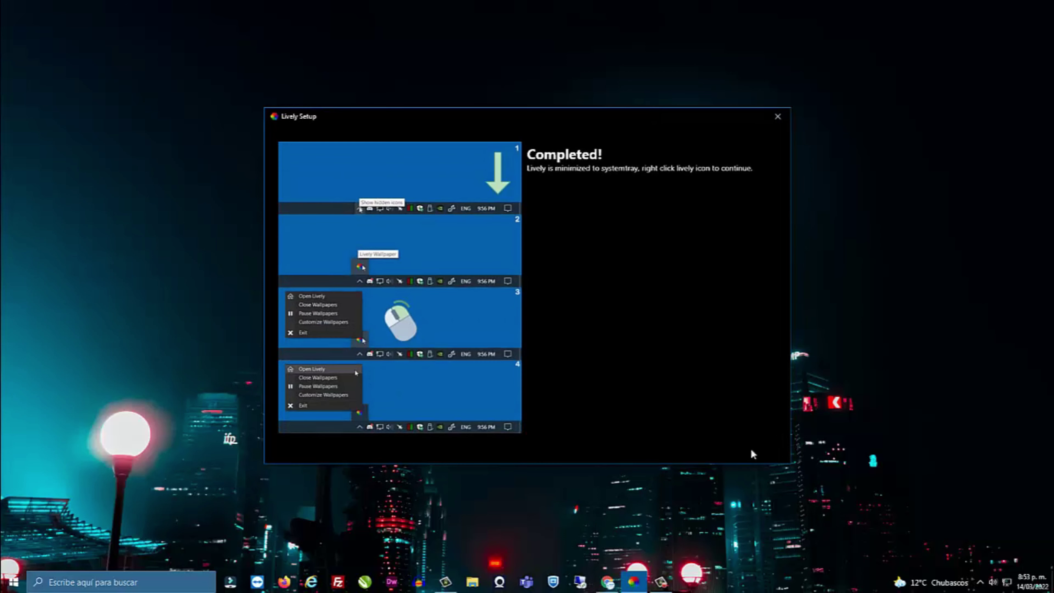
# - Move the Lively icon out of the hidden notification icons so it sits directly on the taskbar
pyautogui.click(980, 582)
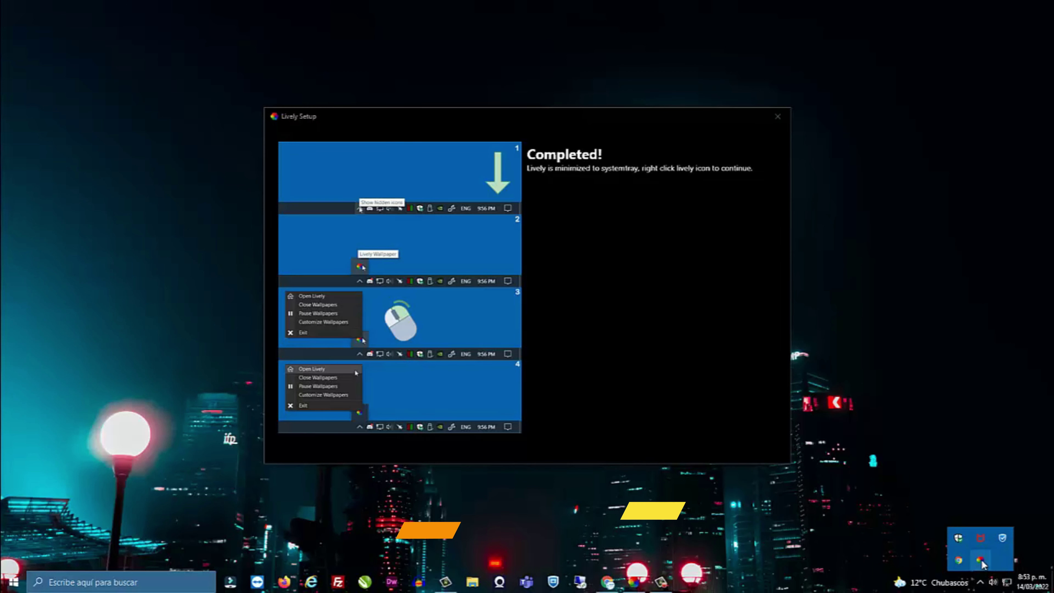
pyautogui.moveTo(982, 562); pyautogui.dragTo(881, 589)
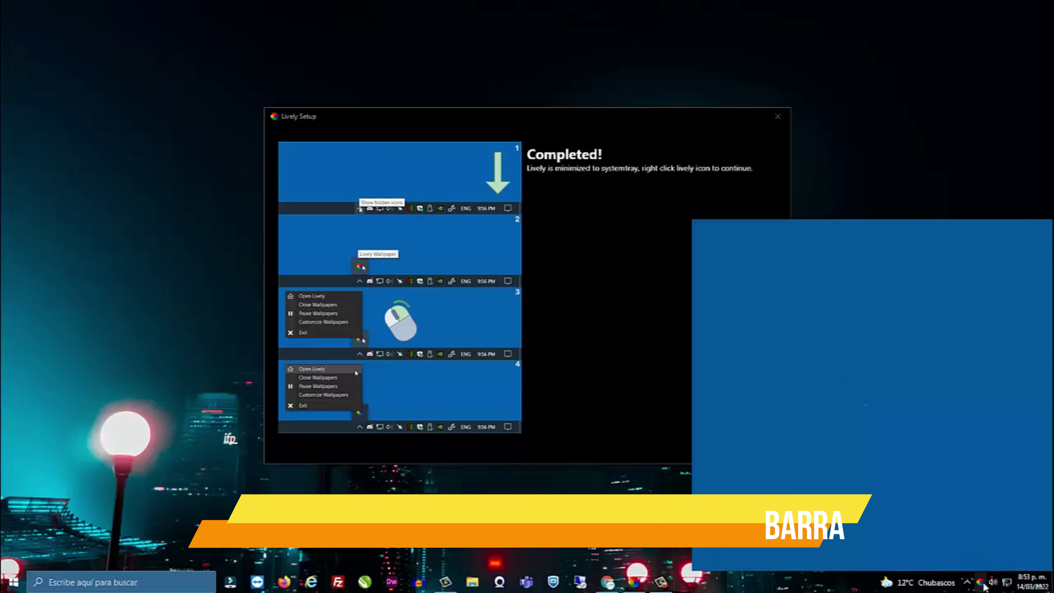
pyautogui.click(897, 542)
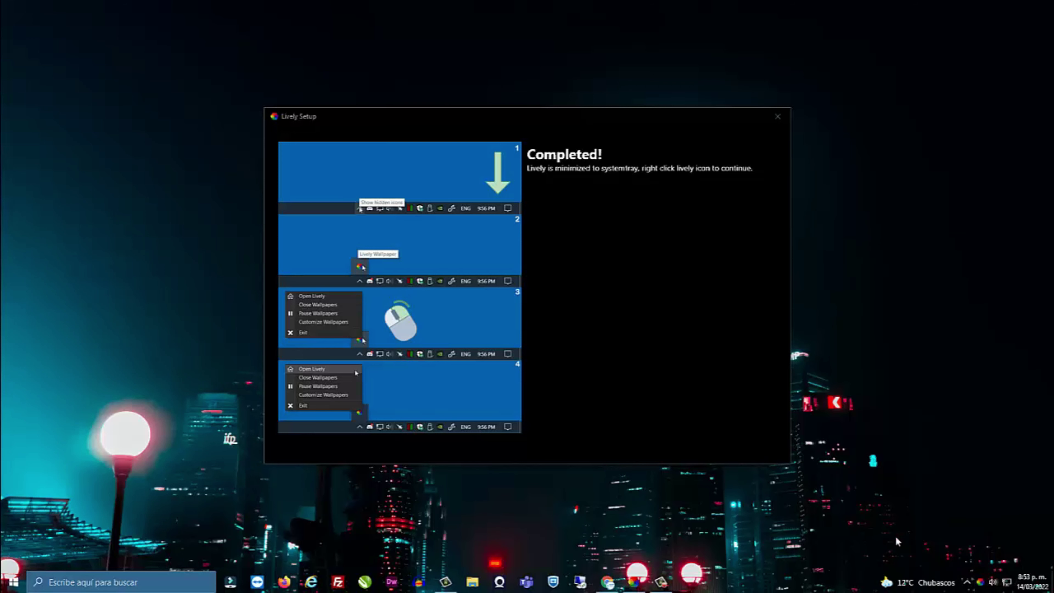
# - Open Lively Wallpaper from its taskbar notification icon and maximize its window
pyautogui.click(980, 583)
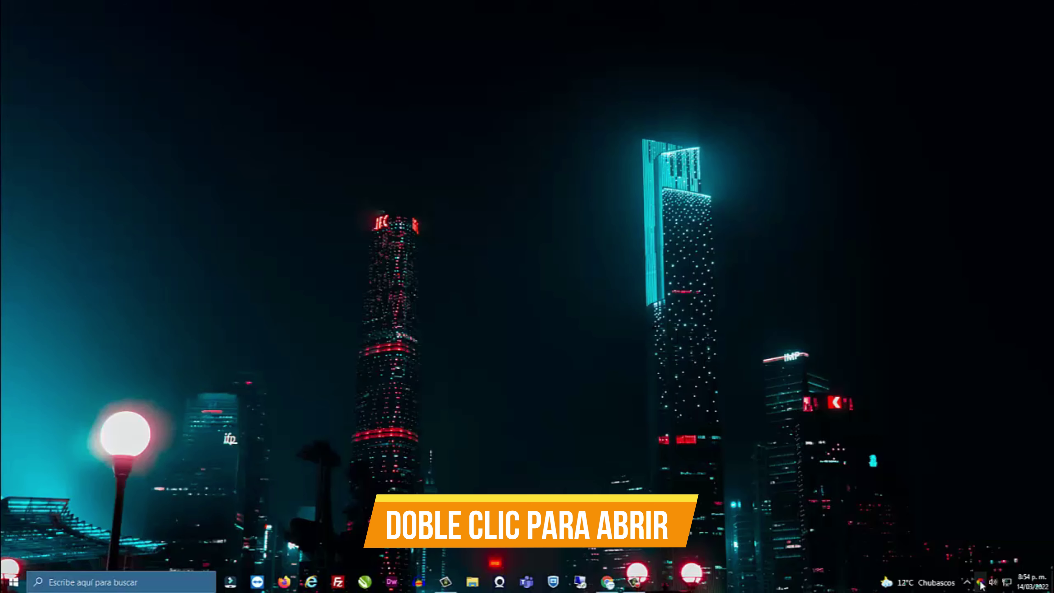
pyautogui.doubleClick(980, 583)
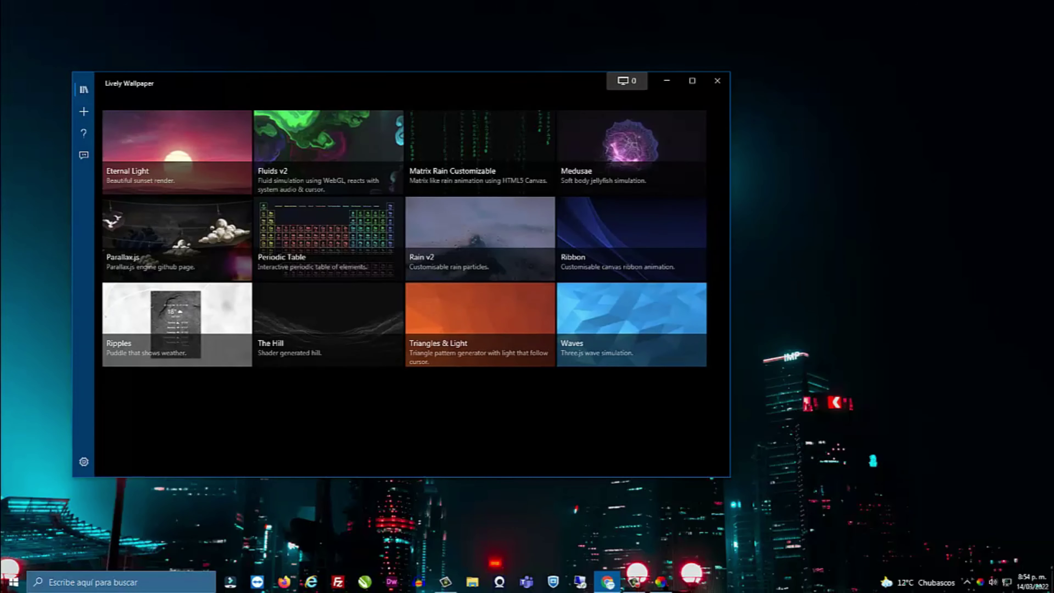
pyautogui.click(692, 81)
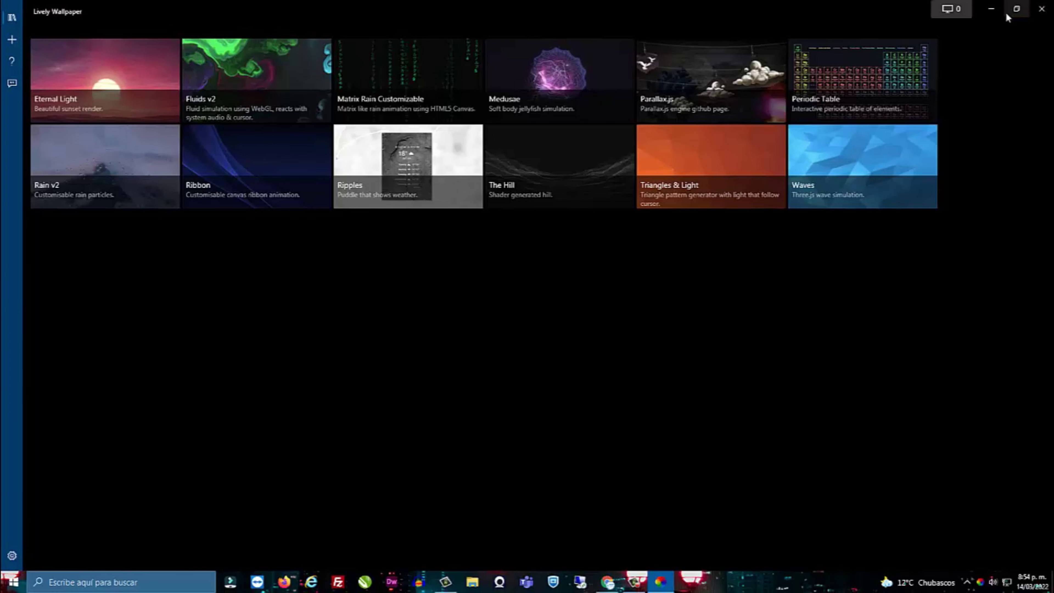
# - Minimize Lively Wallpaper and extract the Asomobroso Look ZIP archive into its own folder within Descargas
pyautogui.click(990, 9)
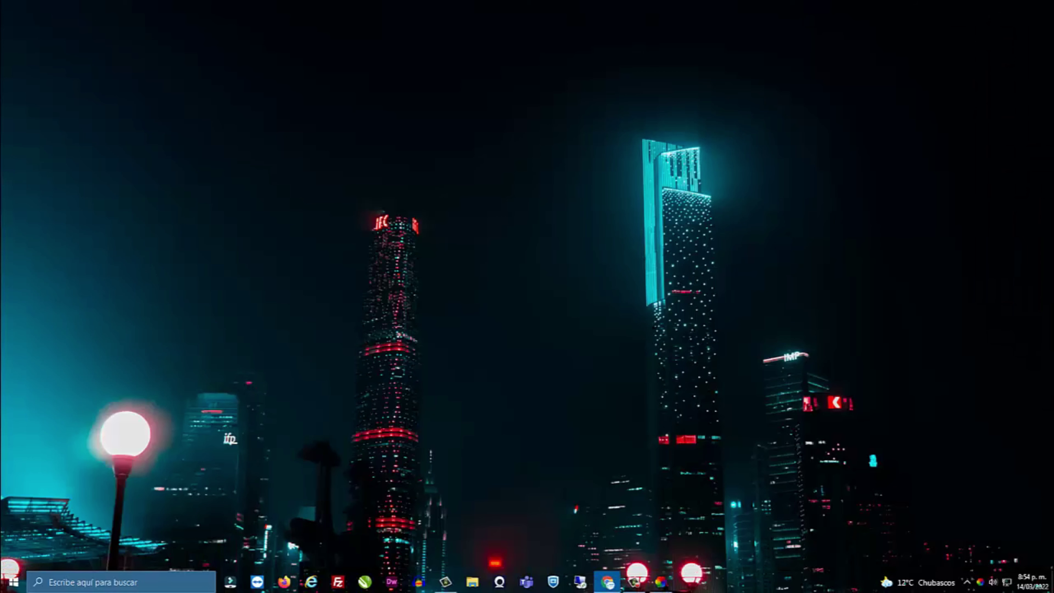
pyautogui.press('super+e')
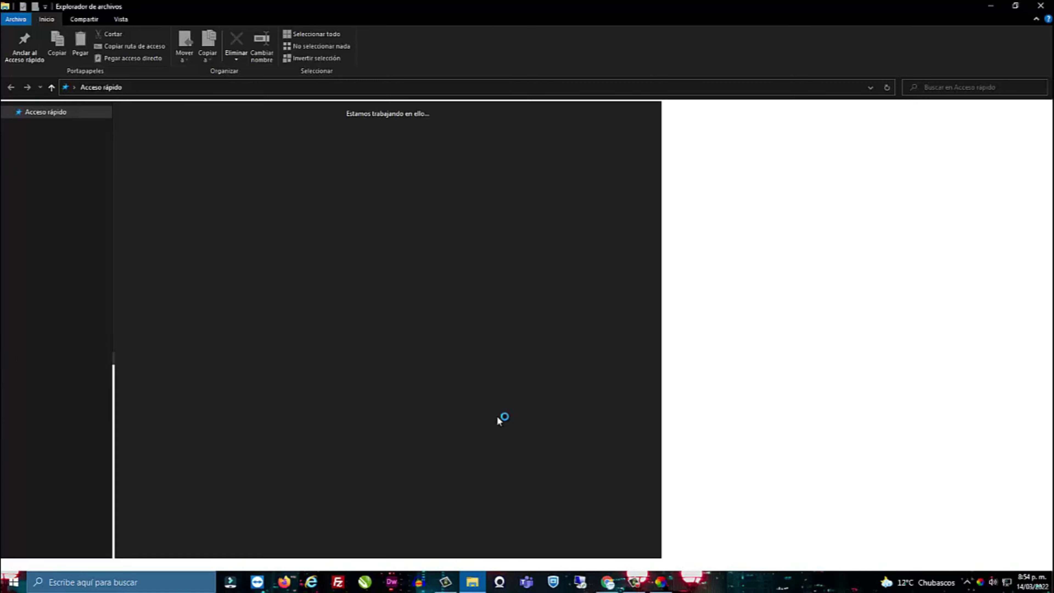
pyautogui.click(42, 157)
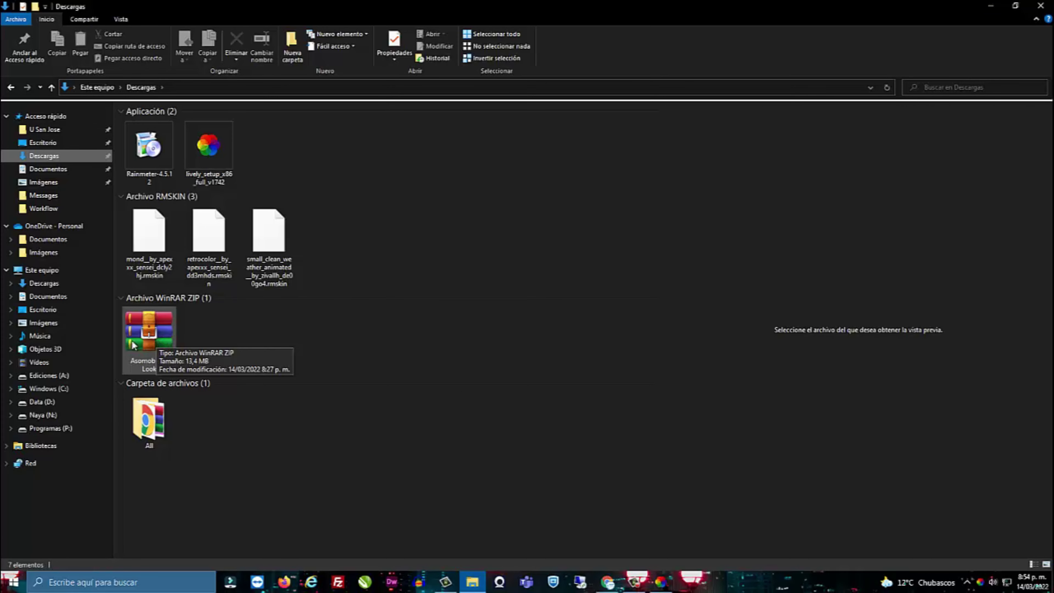
pyautogui.click(156, 337)
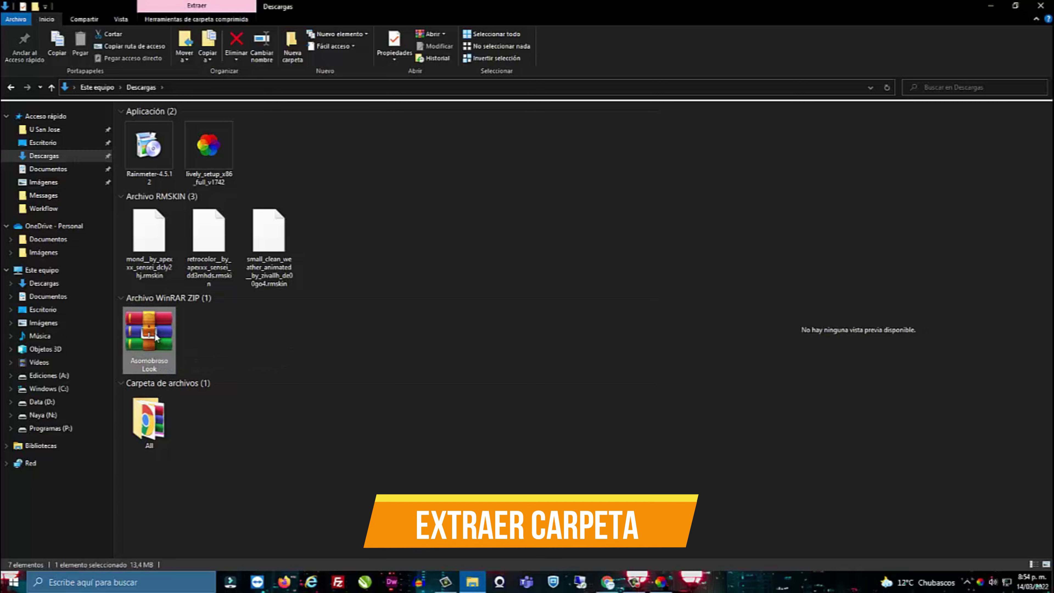
pyautogui.rightClick(156, 338)
pyautogui.click(107, 140)
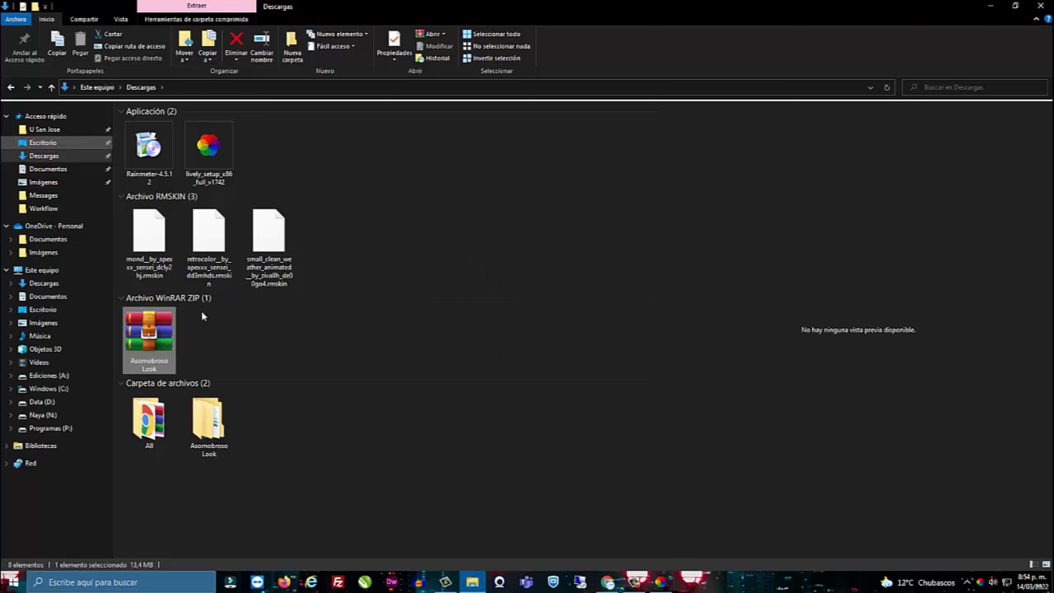
# - Open the folder "How to Make Desktop Look Awesome (PART 3)" inside the extracted Asomobroso Look folder
pyautogui.click(224, 420)
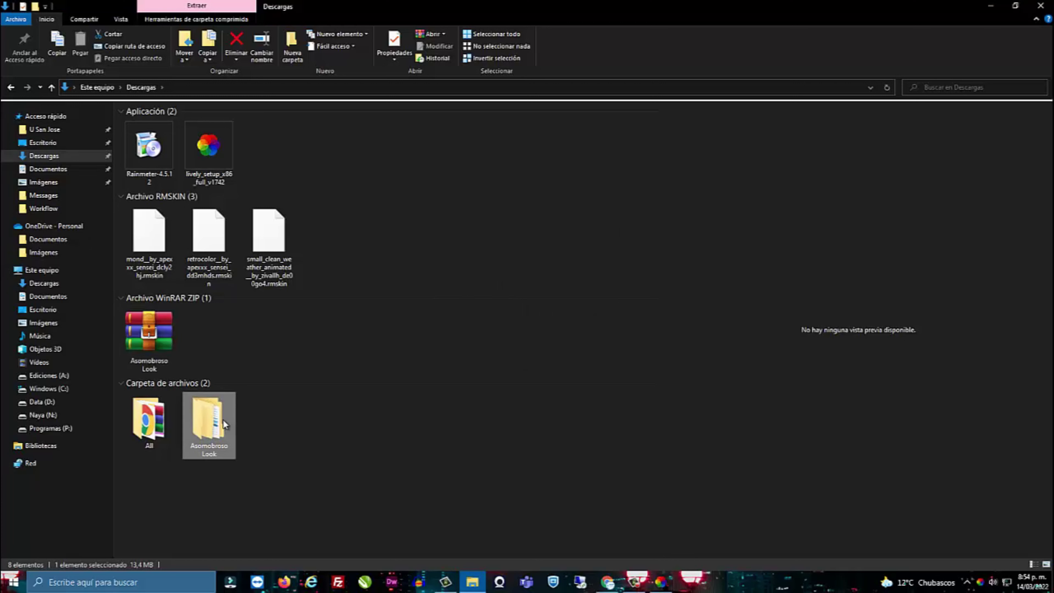
pyautogui.doubleClick(223, 420)
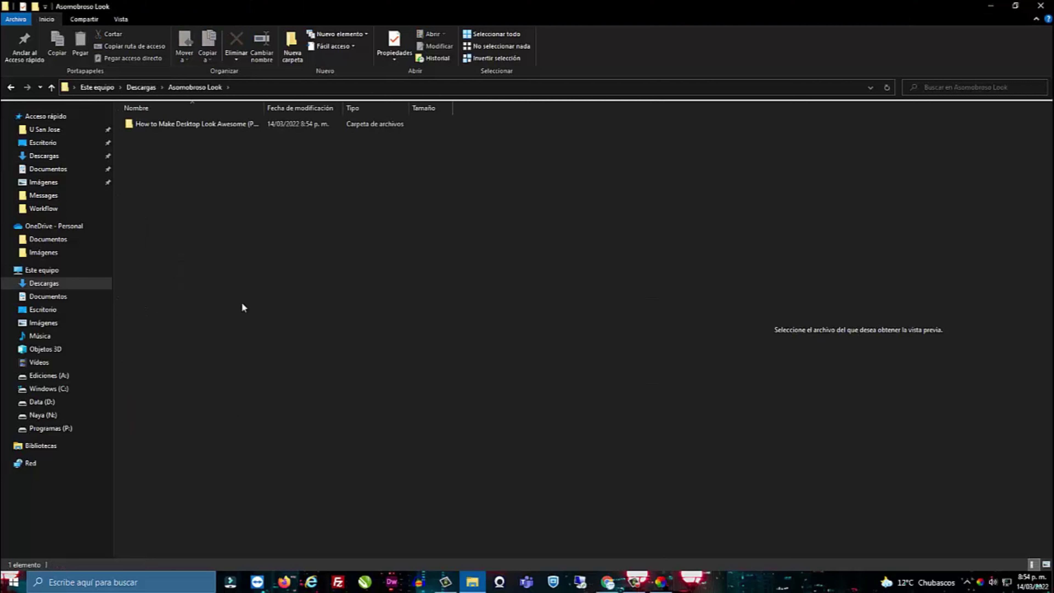
pyautogui.doubleClick(212, 126)
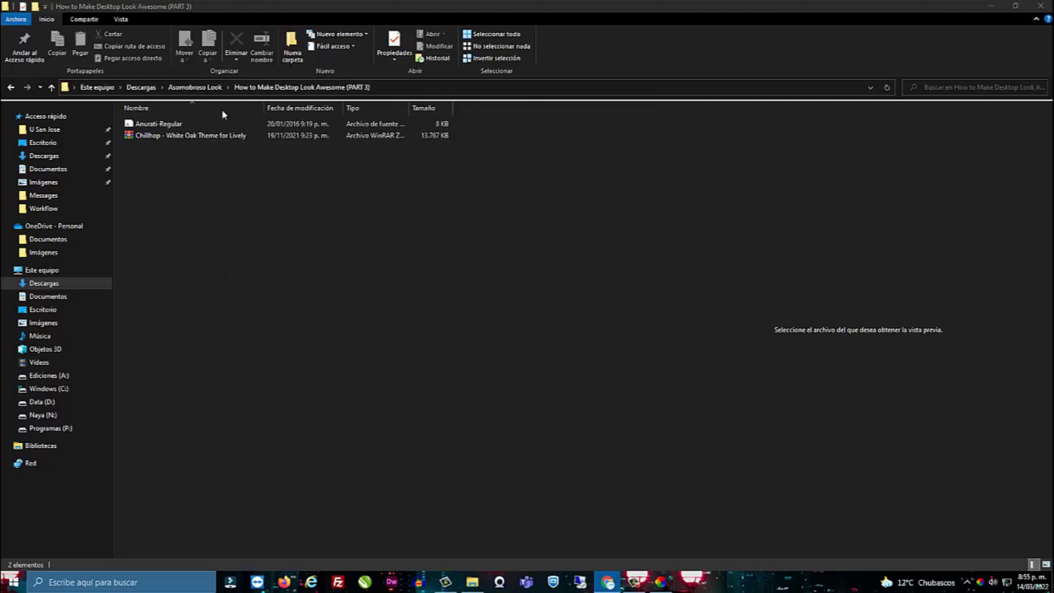
# - Display the folder's files as large icons and install the Anurati-Regular font
pyautogui.click(127, 20)
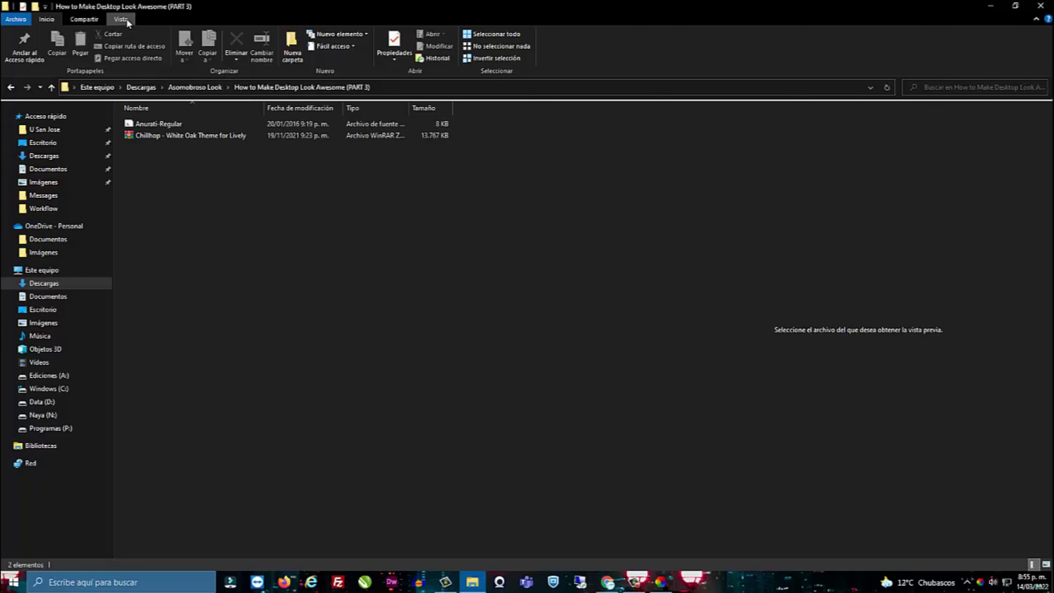
pyautogui.click(127, 20)
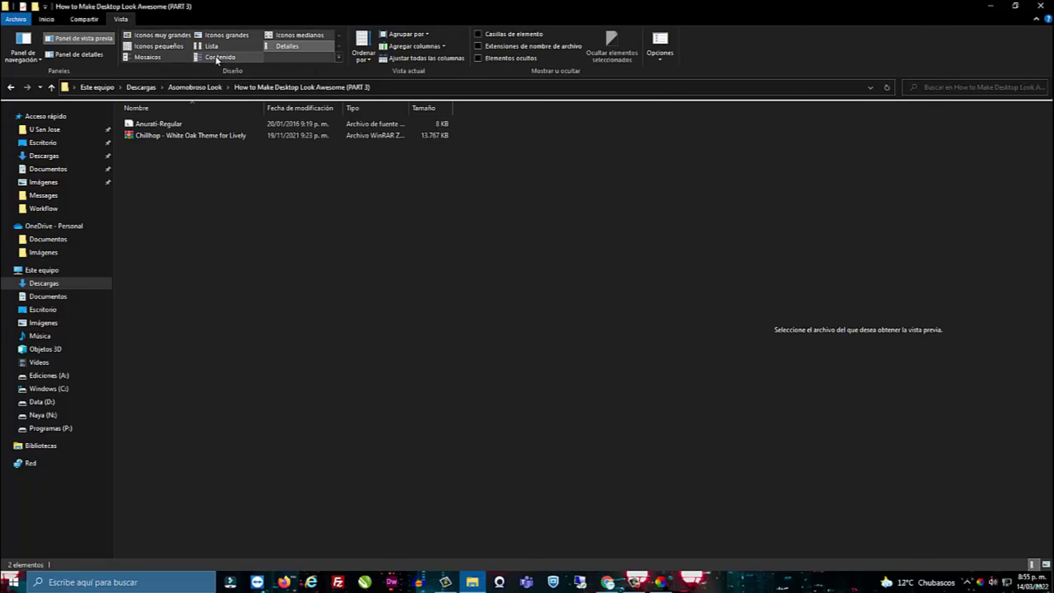
pyautogui.click(232, 33)
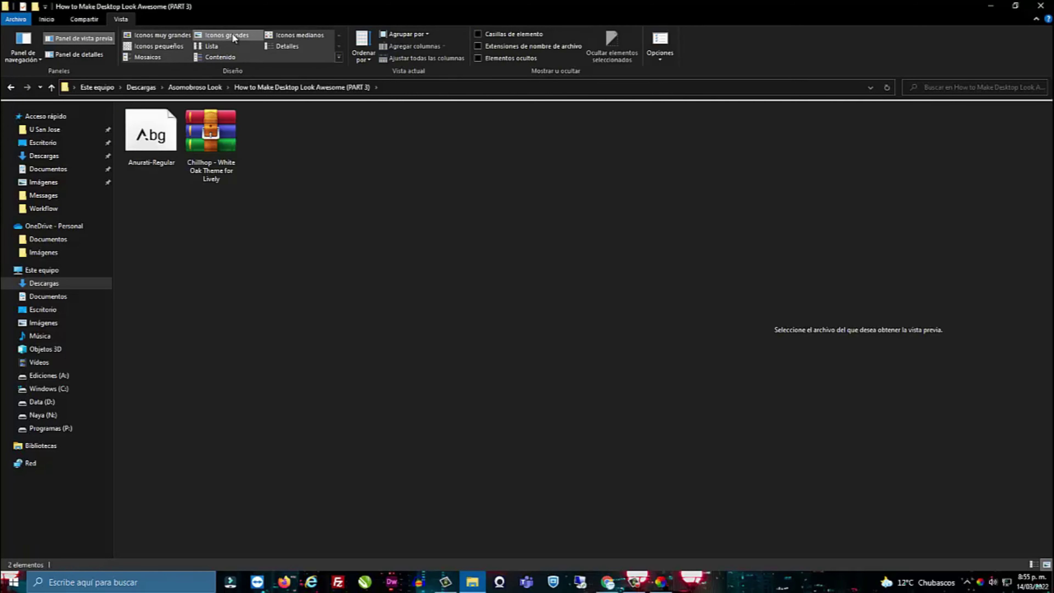
pyautogui.click(137, 132)
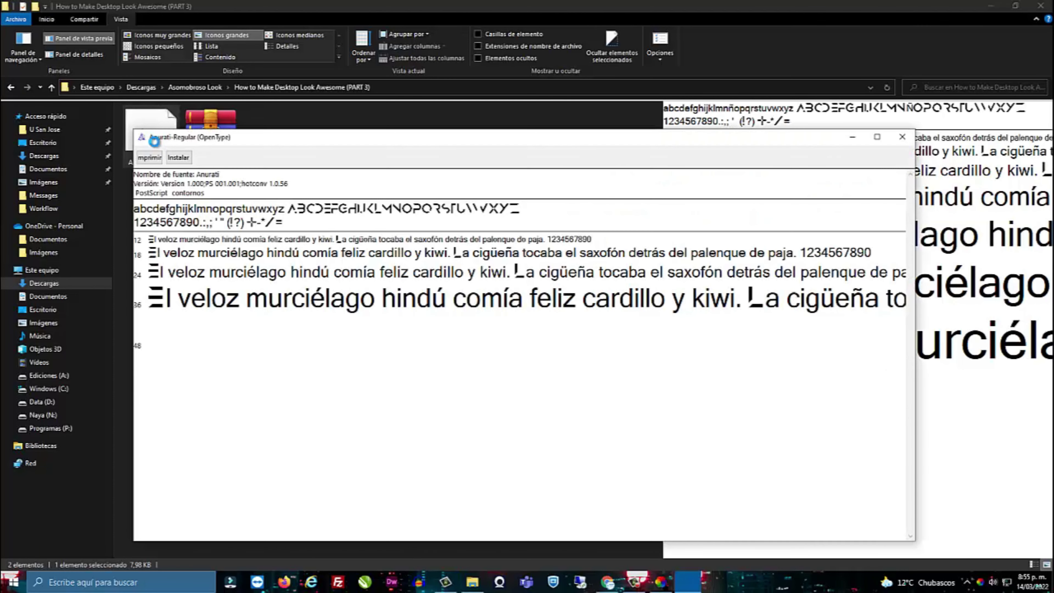
pyautogui.click(178, 157)
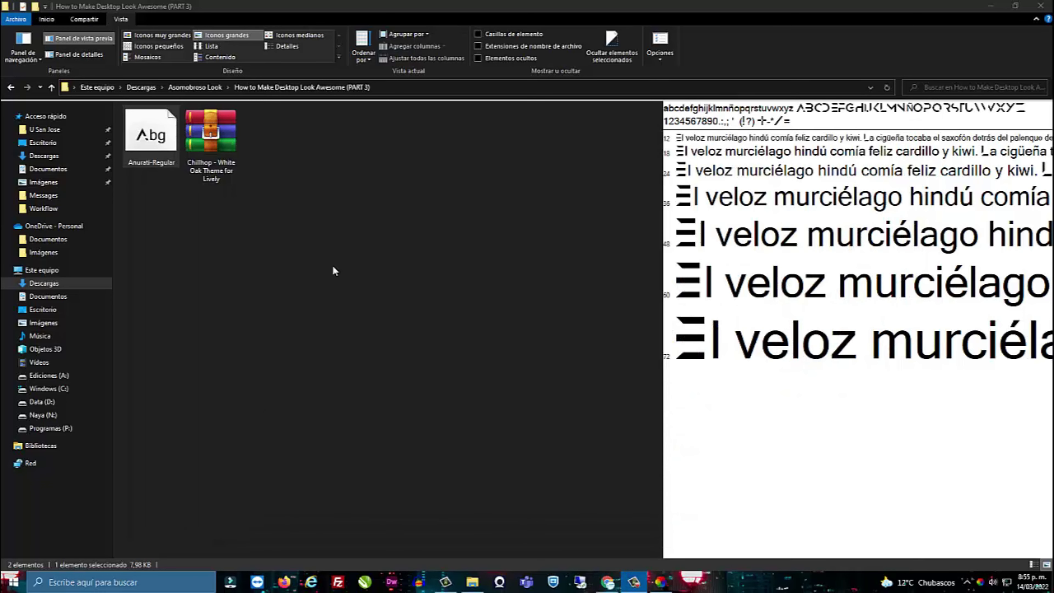
# - Switch to Lively Wallpaper's add-wallpaper page and place its restored window so the Chillhop theme archive stays visible in the folder behind
pyautogui.click(210, 147)
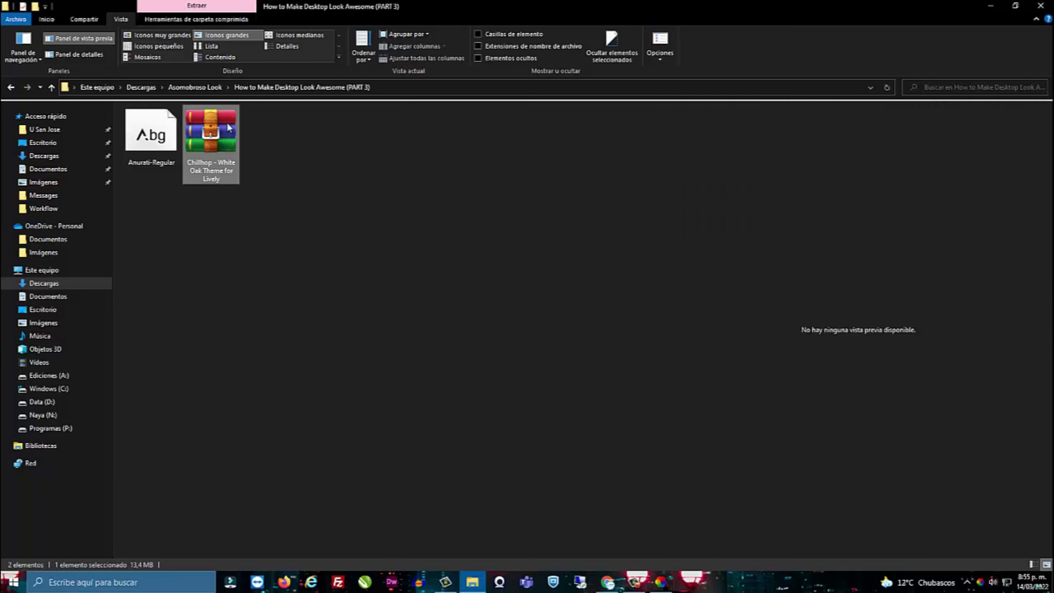
pyautogui.moveTo(231, 142)
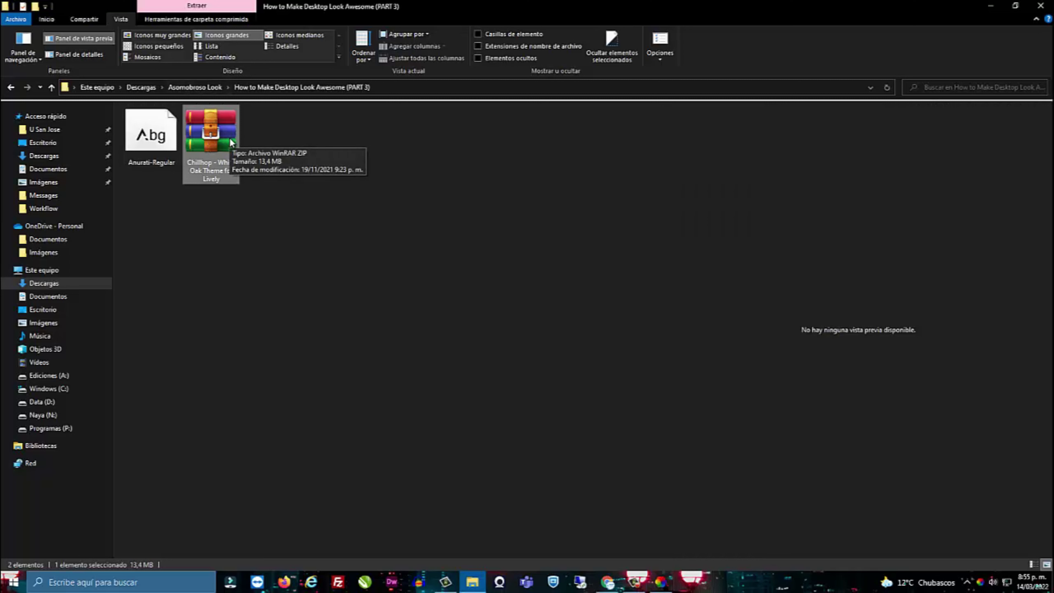
pyautogui.click(607, 582)
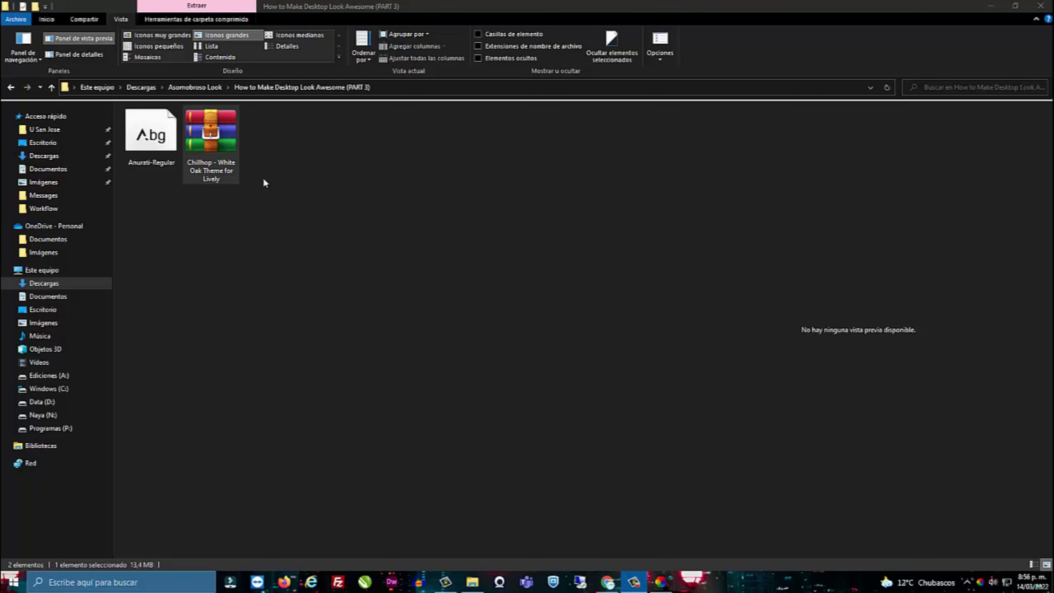
pyautogui.click(203, 145)
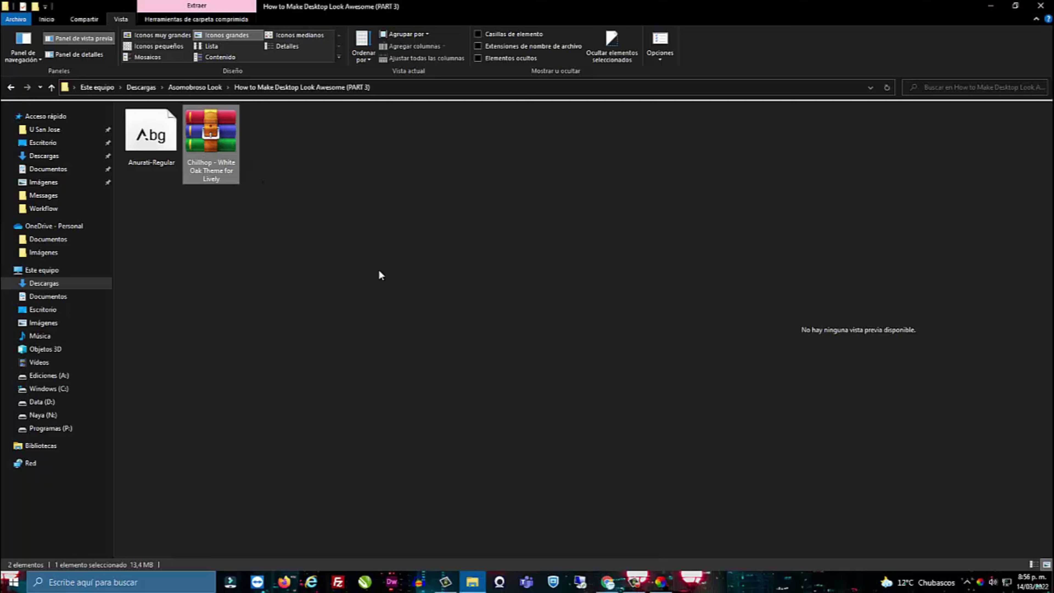
pyautogui.click(980, 586)
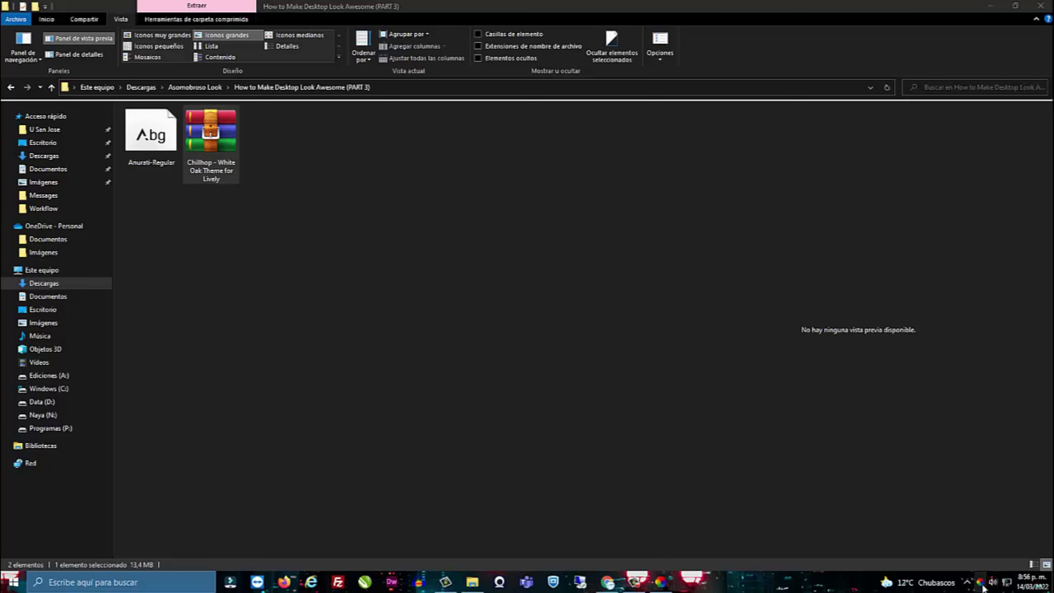
pyautogui.click(981, 586)
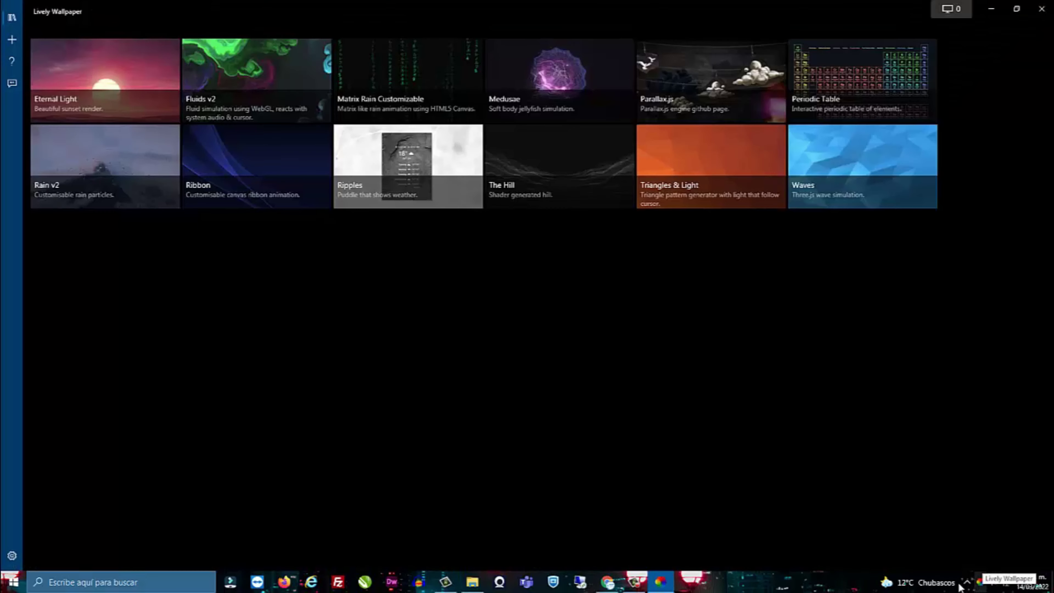
pyautogui.click(12, 41)
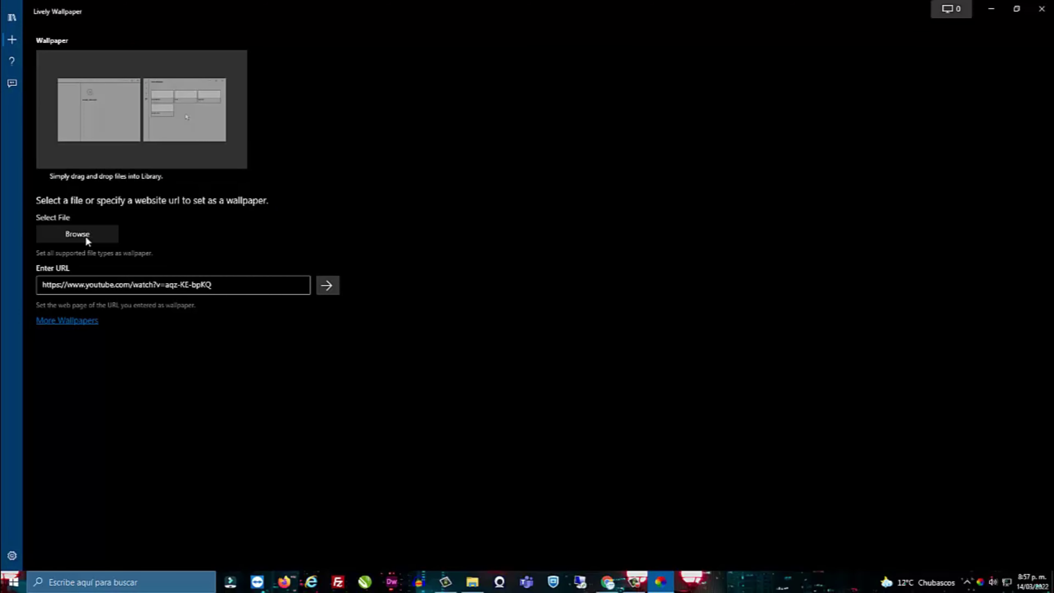
pyautogui.click(1016, 9)
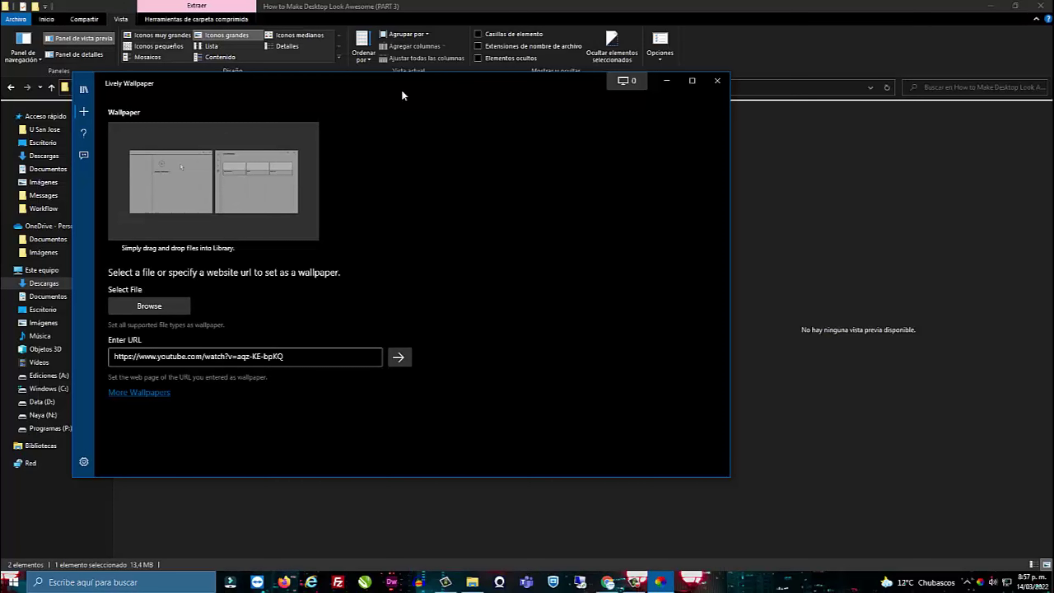
pyautogui.moveTo(431, 80); pyautogui.dragTo(706, 93)
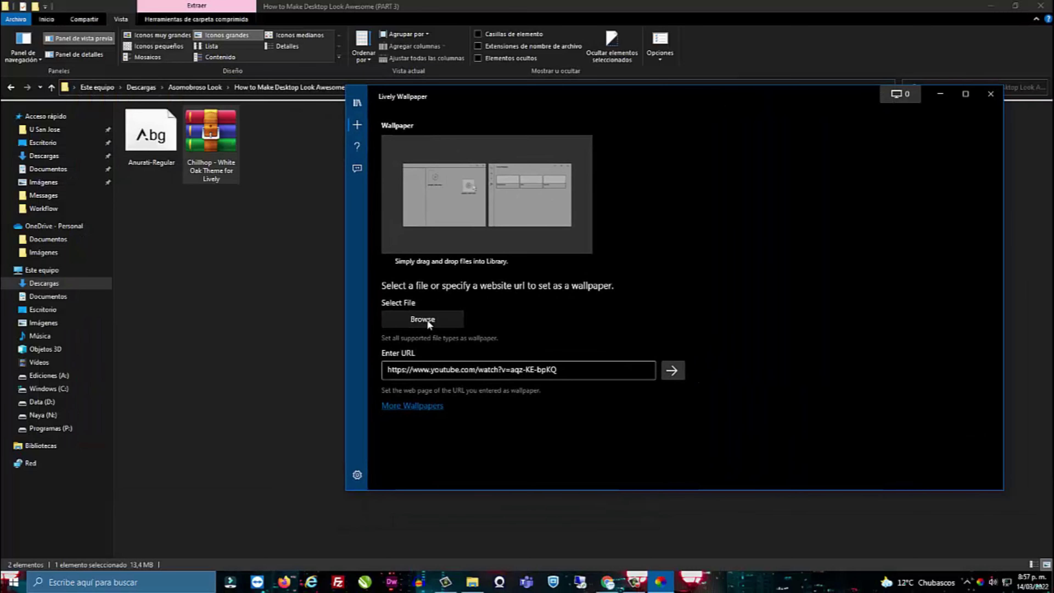
# - Add the "Chillhop - White Oak Theme for Lively" archive from Descargas > Asomobroso Look to the wallpaper library
pyautogui.click(424, 319)
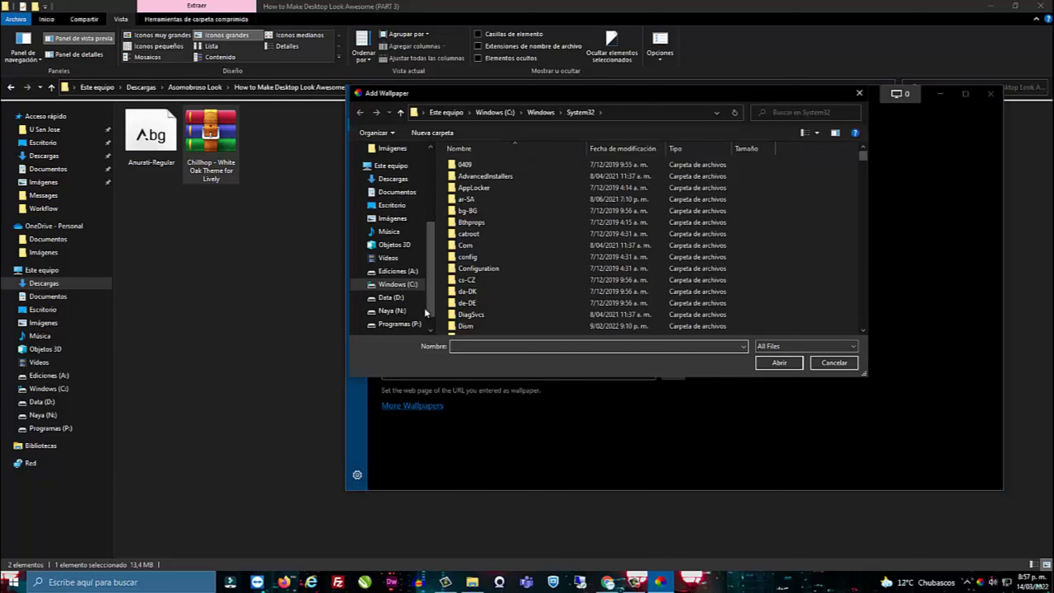
pyautogui.click(401, 181)
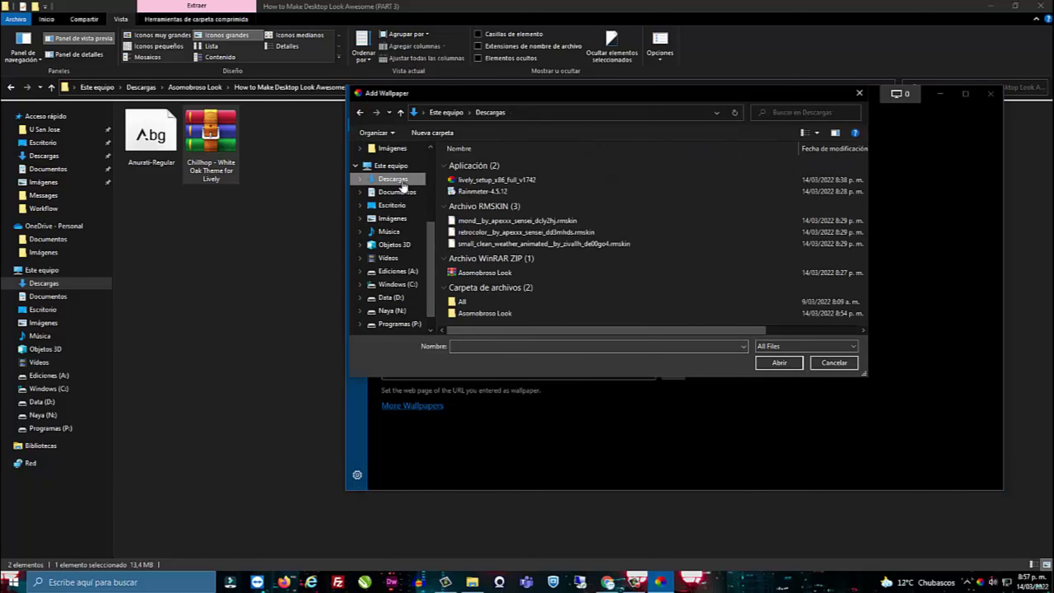
pyautogui.click(482, 313)
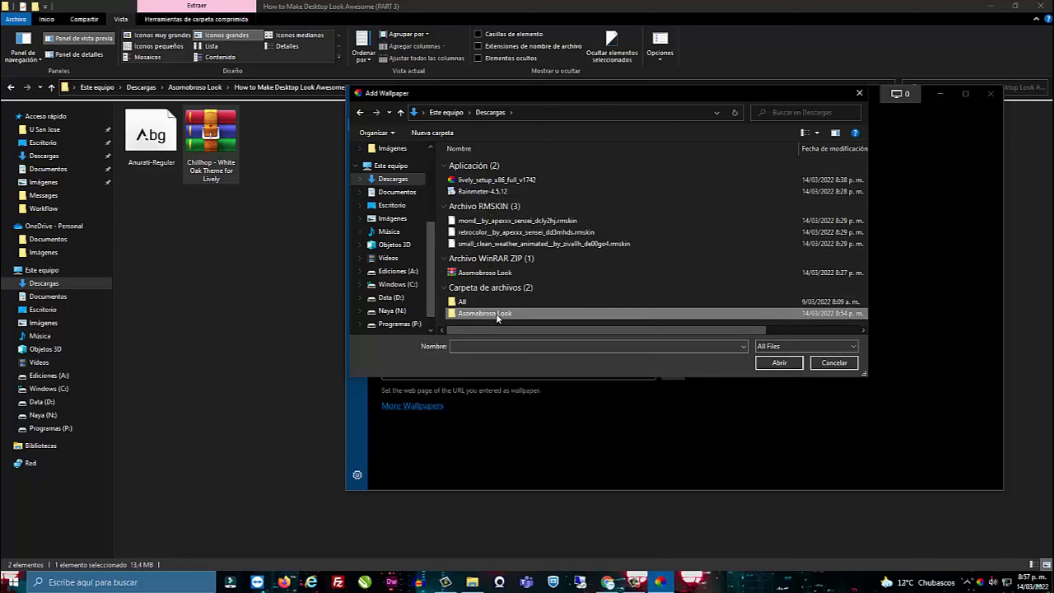
pyautogui.doubleClick(495, 313)
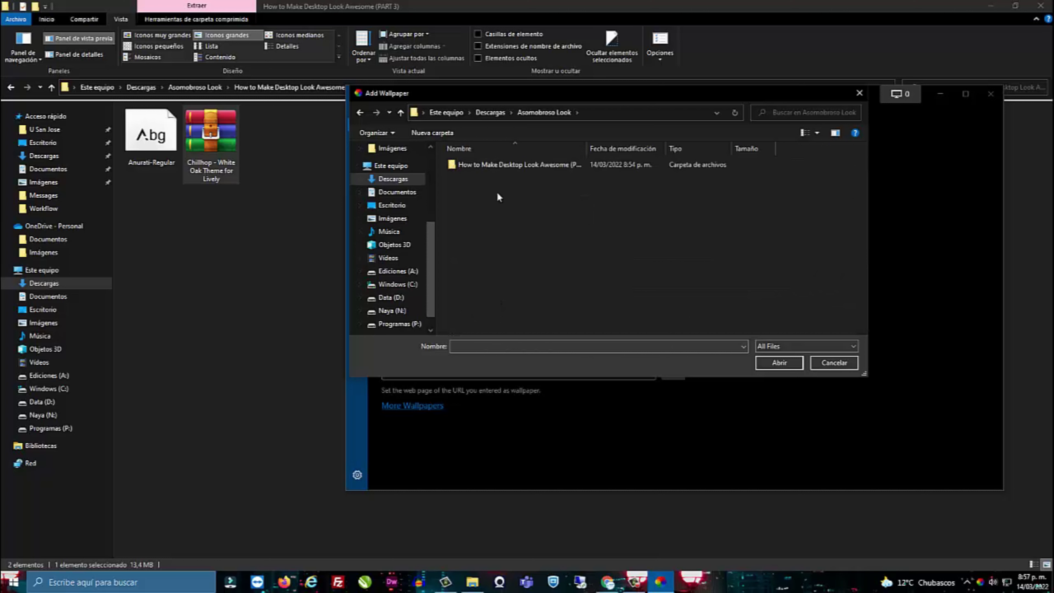
pyautogui.doubleClick(499, 165)
pyautogui.doubleClick(475, 174)
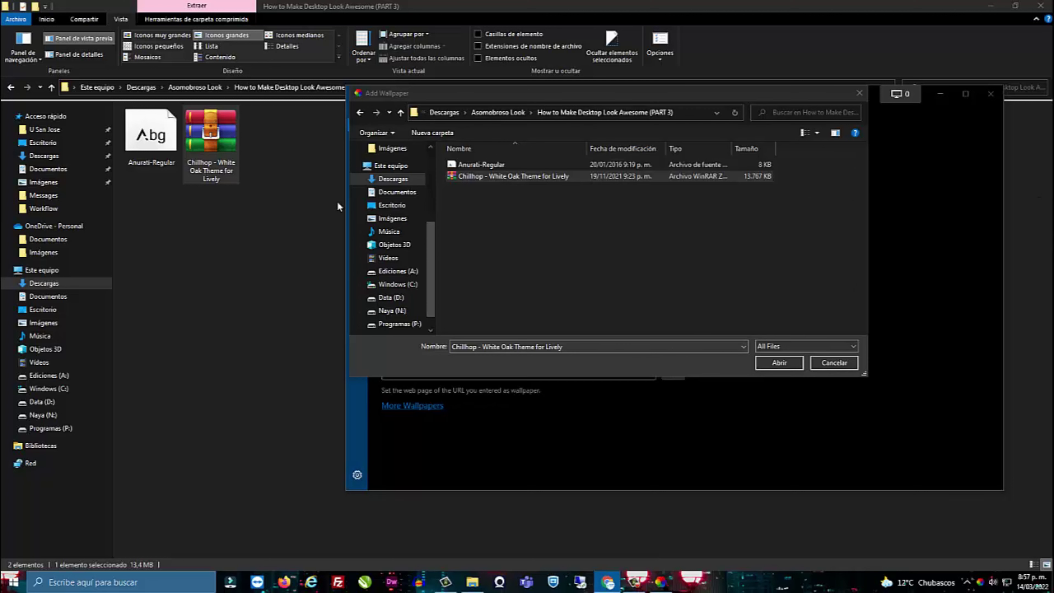
pyautogui.click(777, 361)
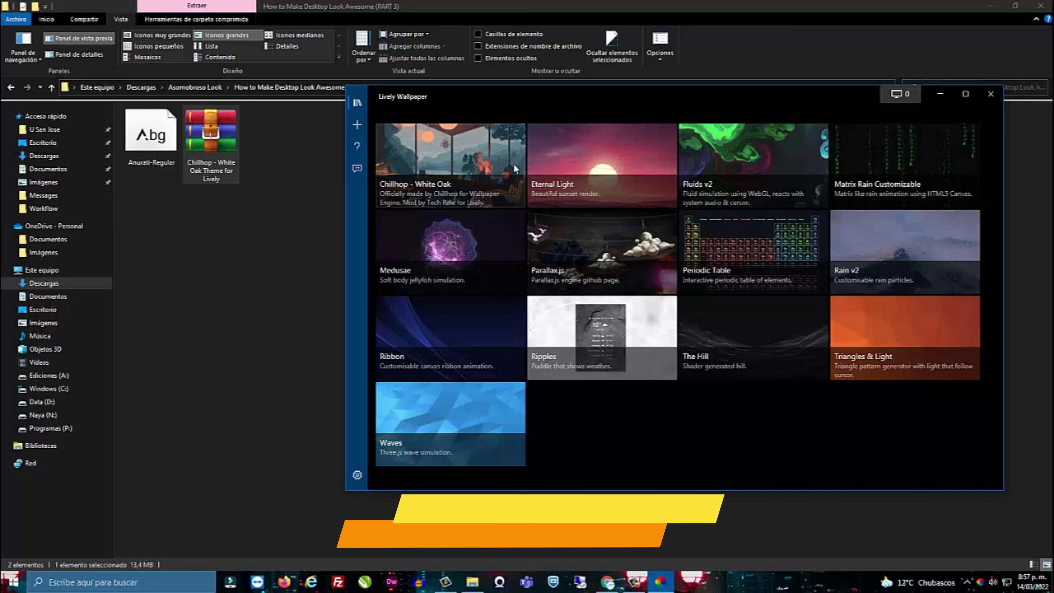
# - Apply the Chillhop - White Oak wallpaper and minimize the open windows to reveal the desktop
pyautogui.doubleClick(472, 152)
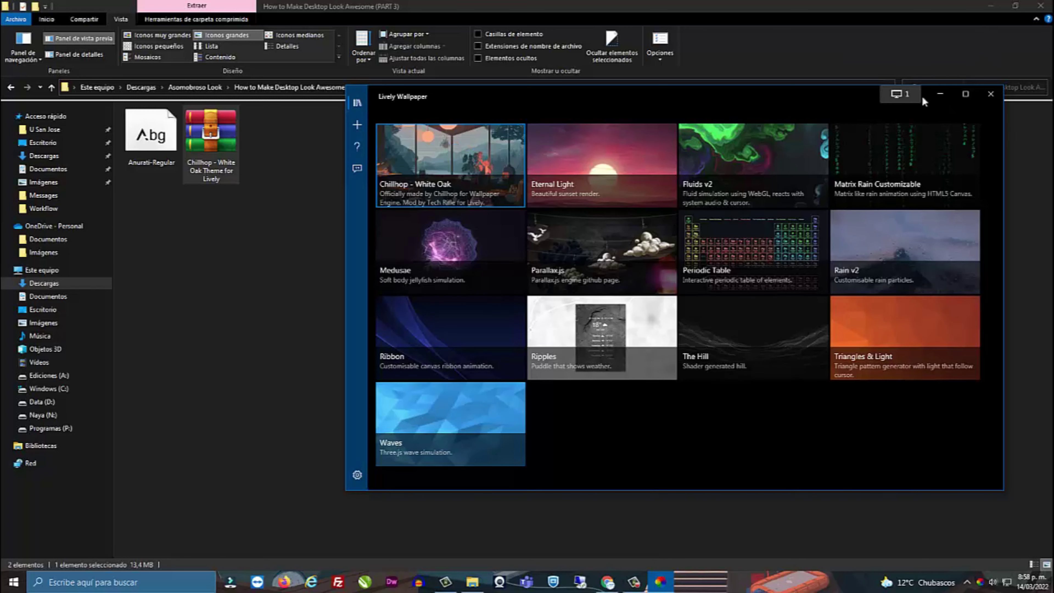
pyautogui.click(939, 96)
pyautogui.click(990, 6)
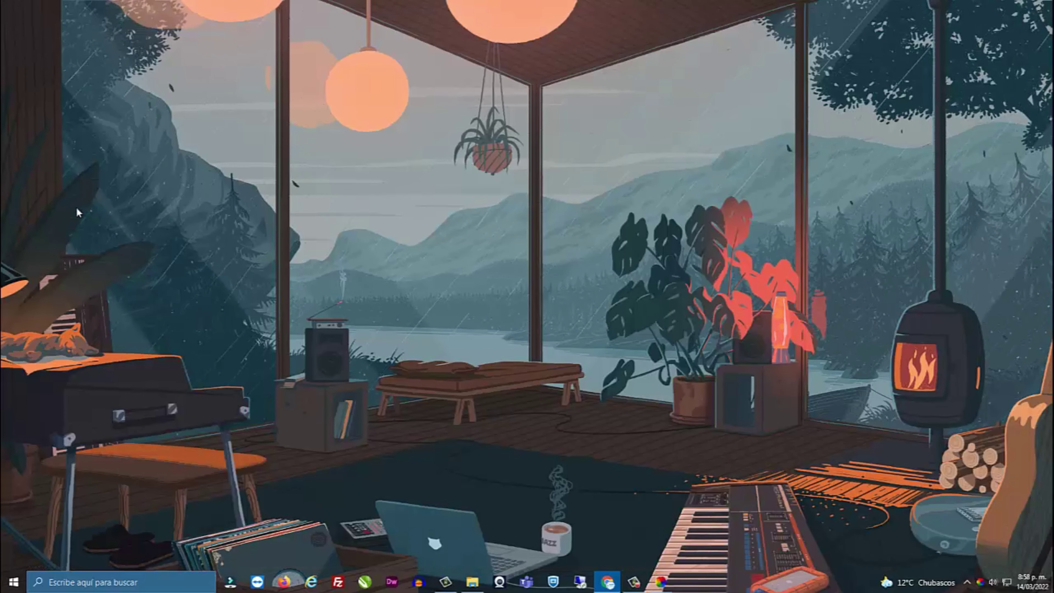
# - Switch to File Explorer and run the Rainmeter-4.5.12 installer from Descargas as administrator
pyautogui.click(472, 582)
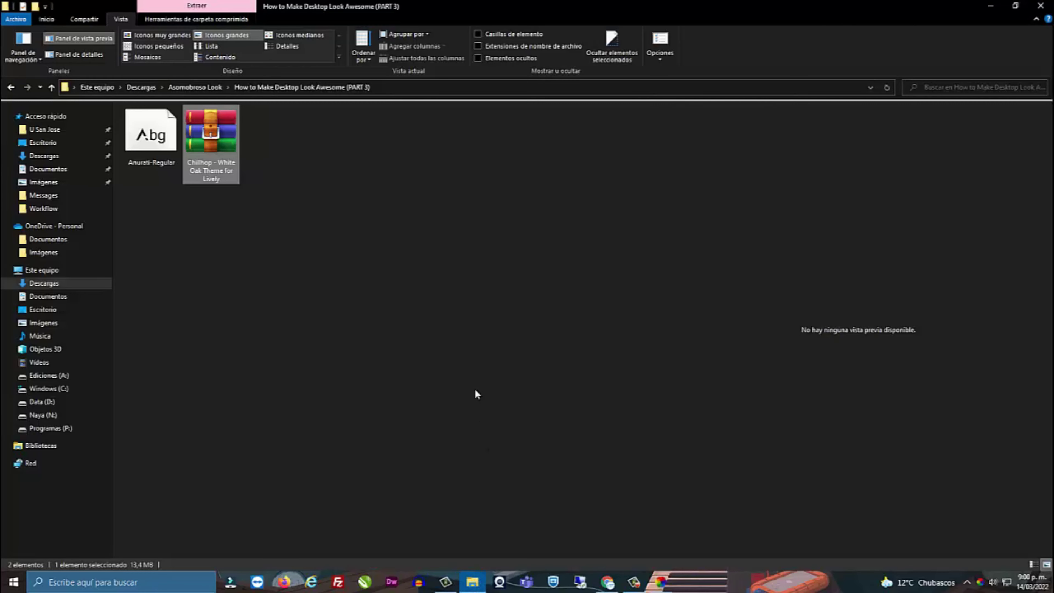
pyautogui.click(44, 156)
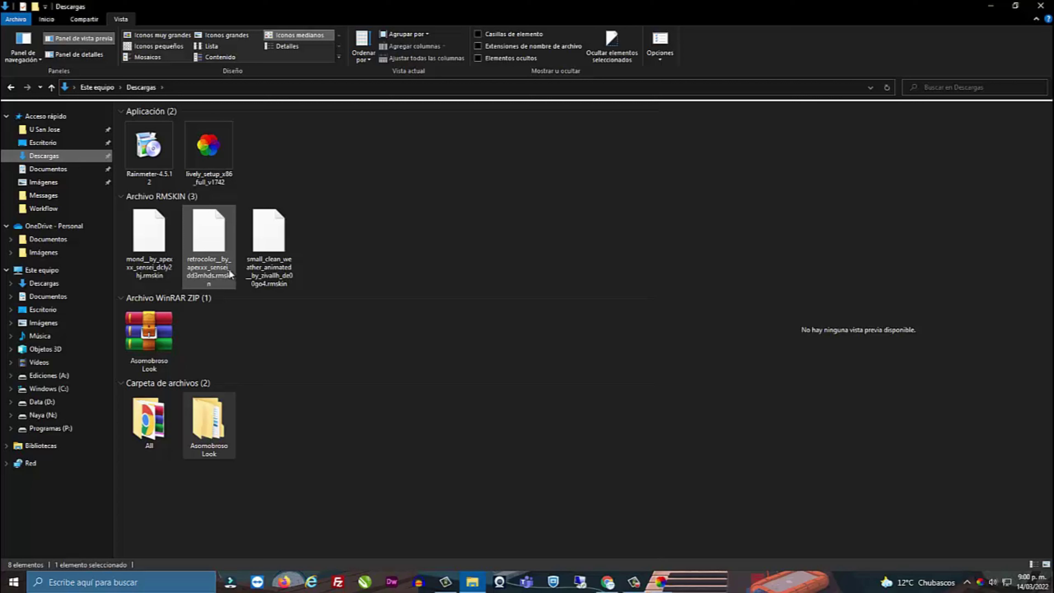
pyautogui.click(137, 153)
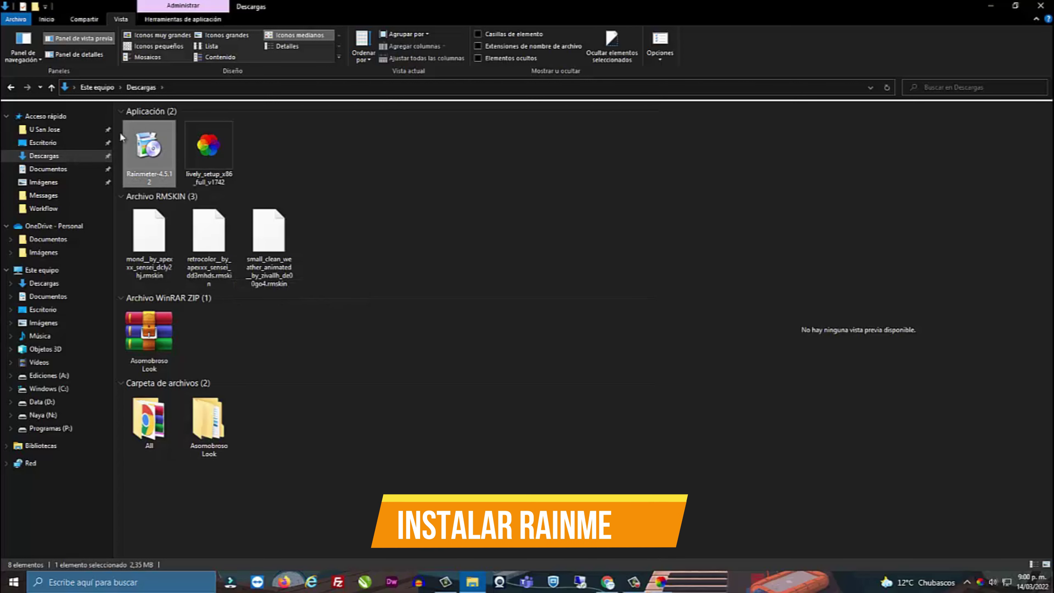
pyautogui.rightClick(141, 148)
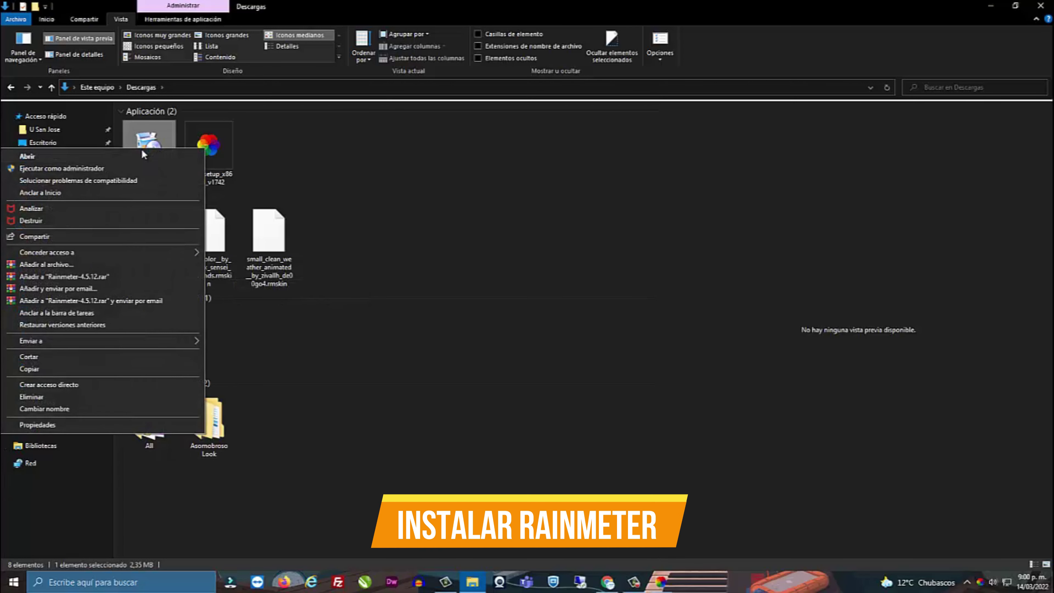
pyautogui.click(105, 166)
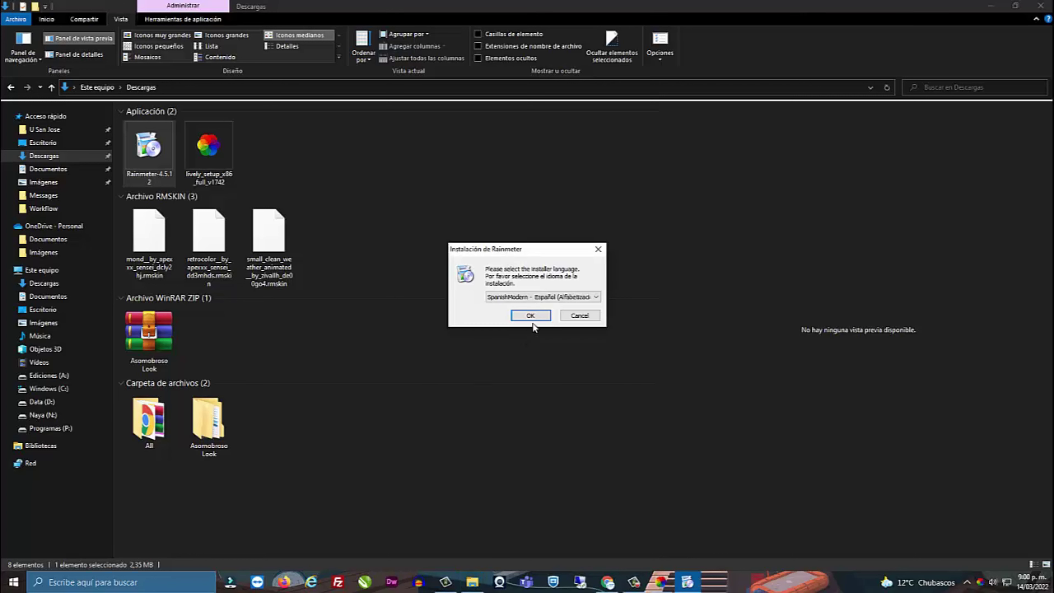
# - Complete the Rainmeter standard installation in Spanish, keeping the 64-bit version and launch-at-startup options, and run Rainmeter on finishing
pyautogui.click(551, 296)
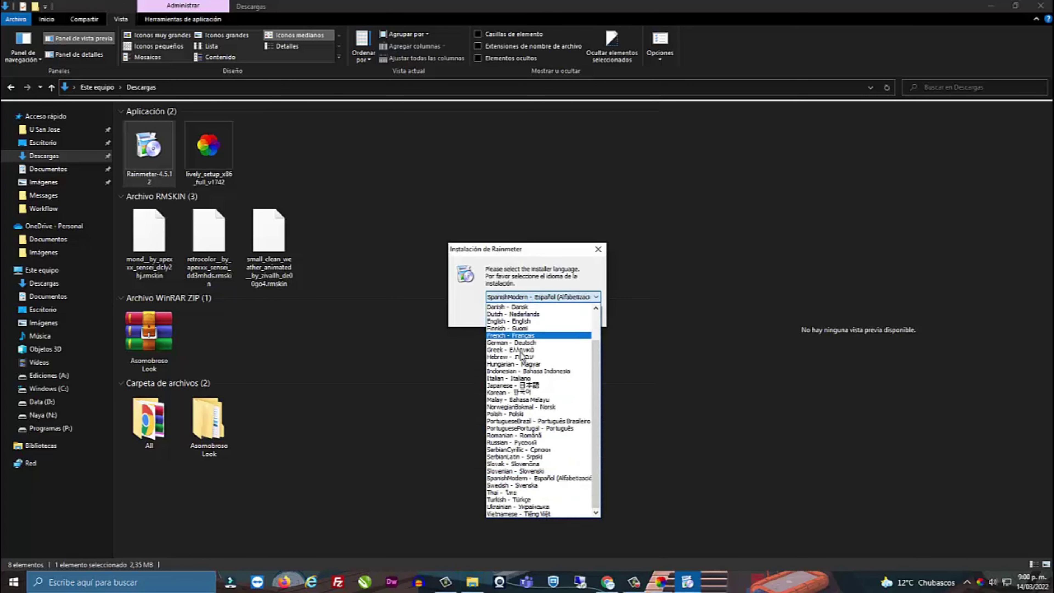
pyautogui.click(531, 478)
pyautogui.click(528, 317)
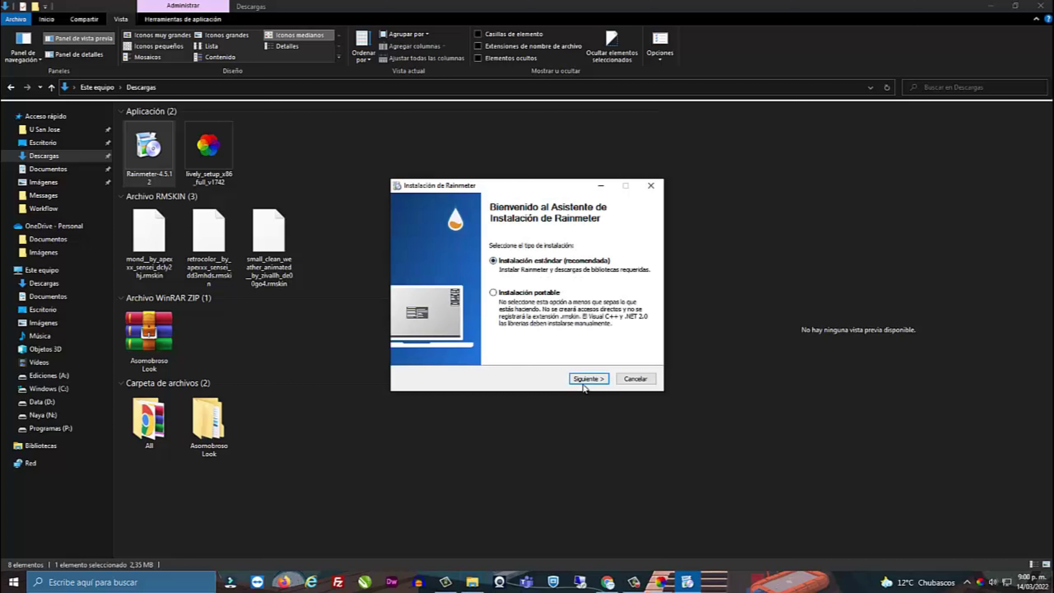
pyautogui.click(588, 379)
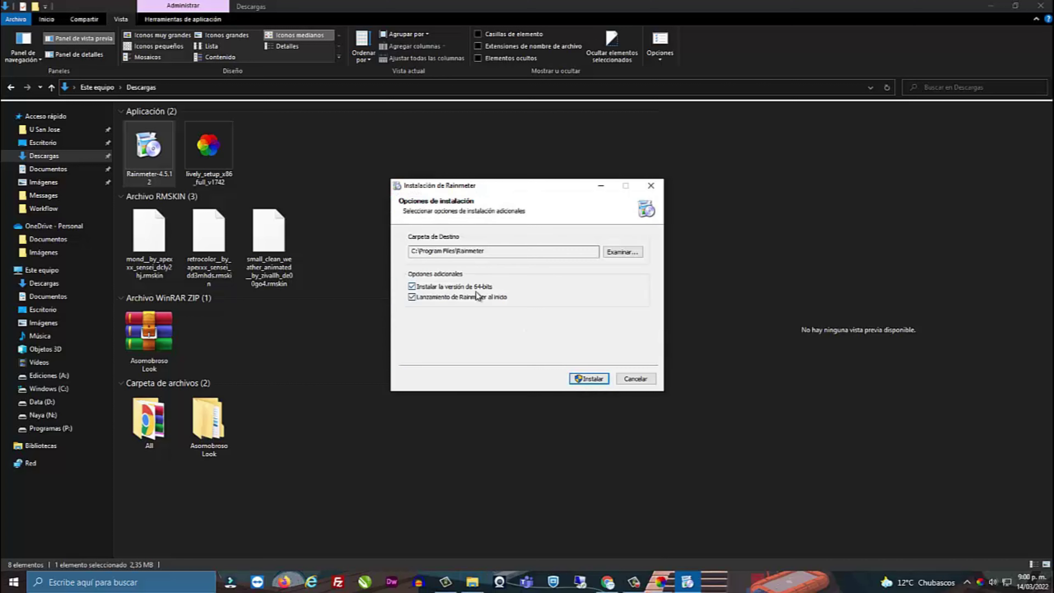
pyautogui.click(577, 378)
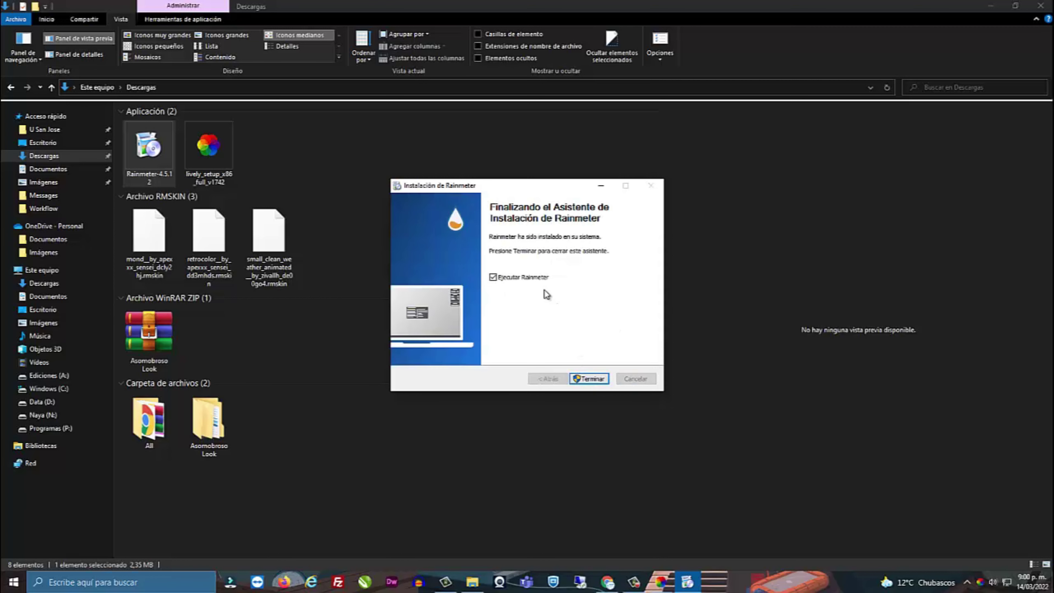
pyautogui.click(585, 381)
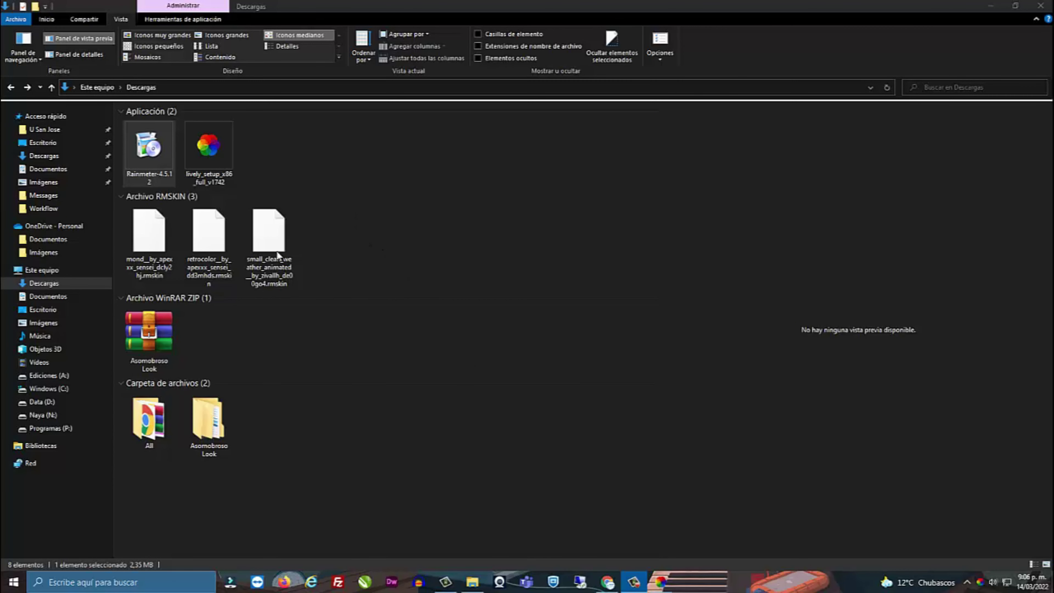
# - Refresh the Descargas folder that holds the three .rmskin files
pyautogui.moveTo(341, 207); pyautogui.dragTo(144, 280)
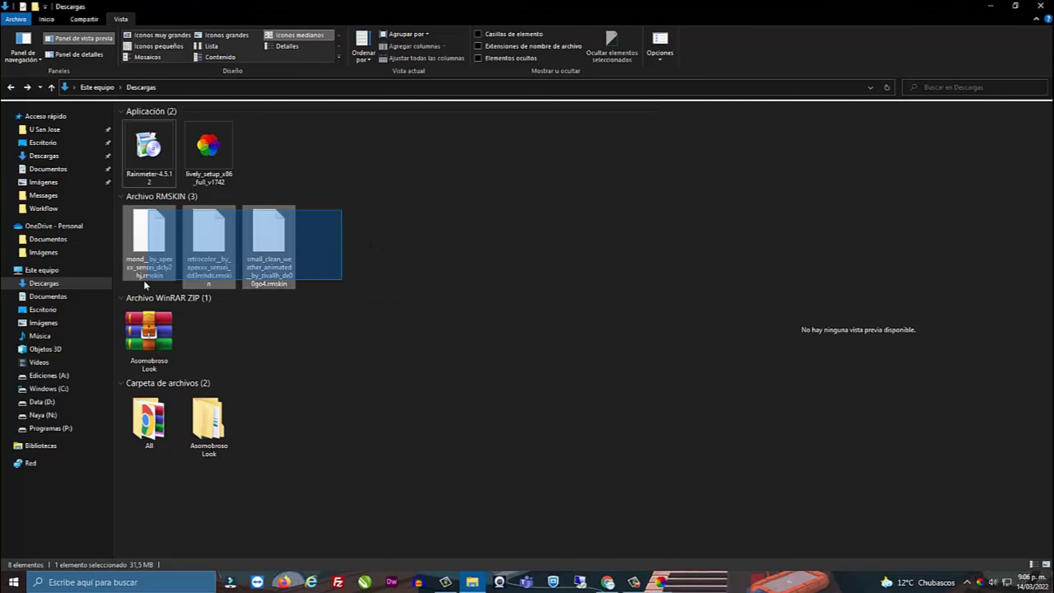
pyautogui.click(434, 340)
pyautogui.rightClick(433, 337)
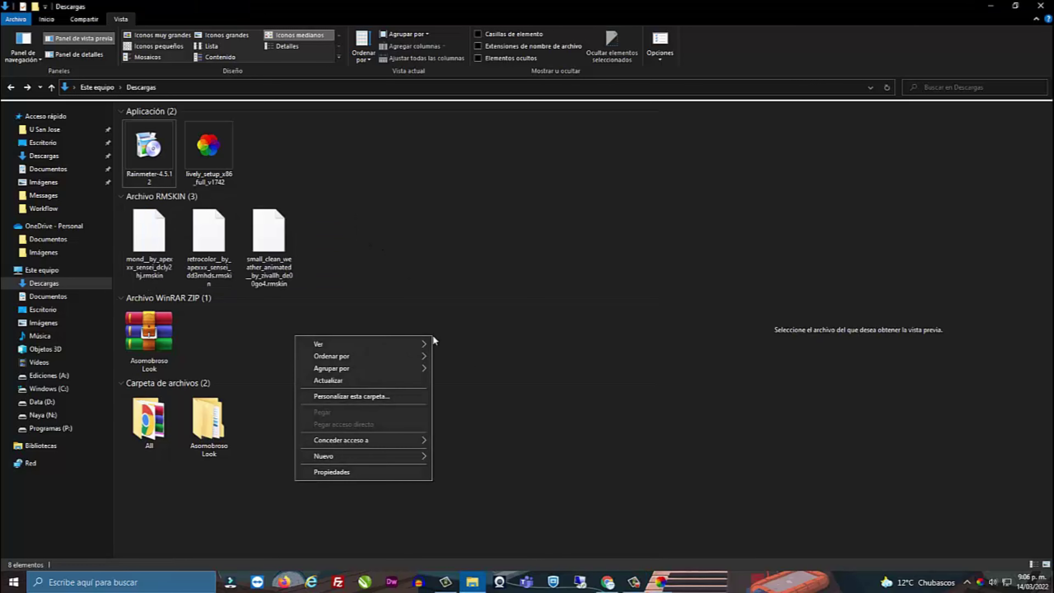
pyautogui.click(357, 382)
# - Install the Small Clean Weather skin package from Descargas with loading of the included skins turned off
pyautogui.click(278, 406)
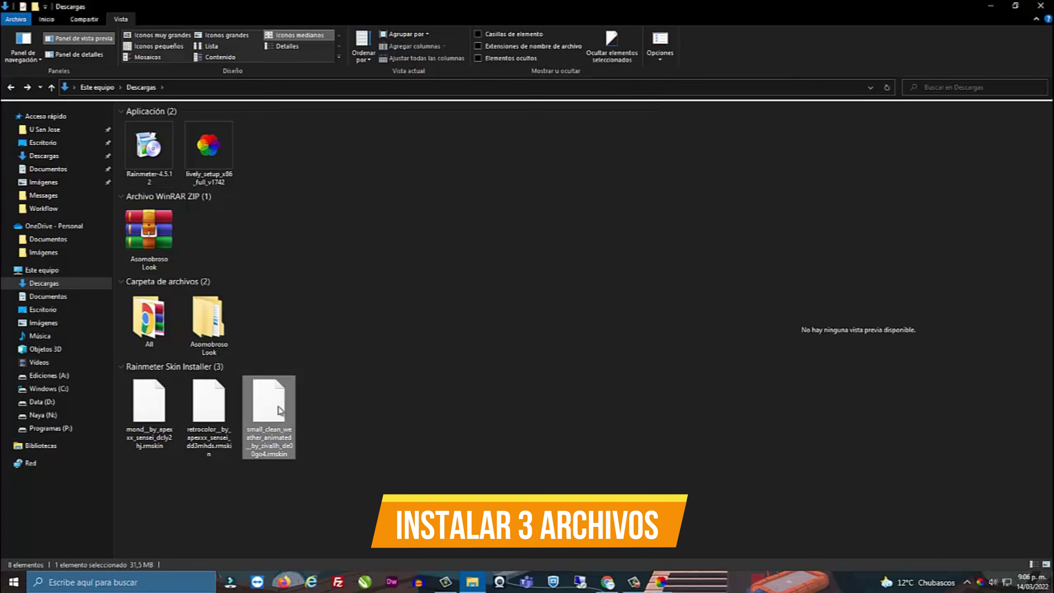
pyautogui.rightClick(267, 416)
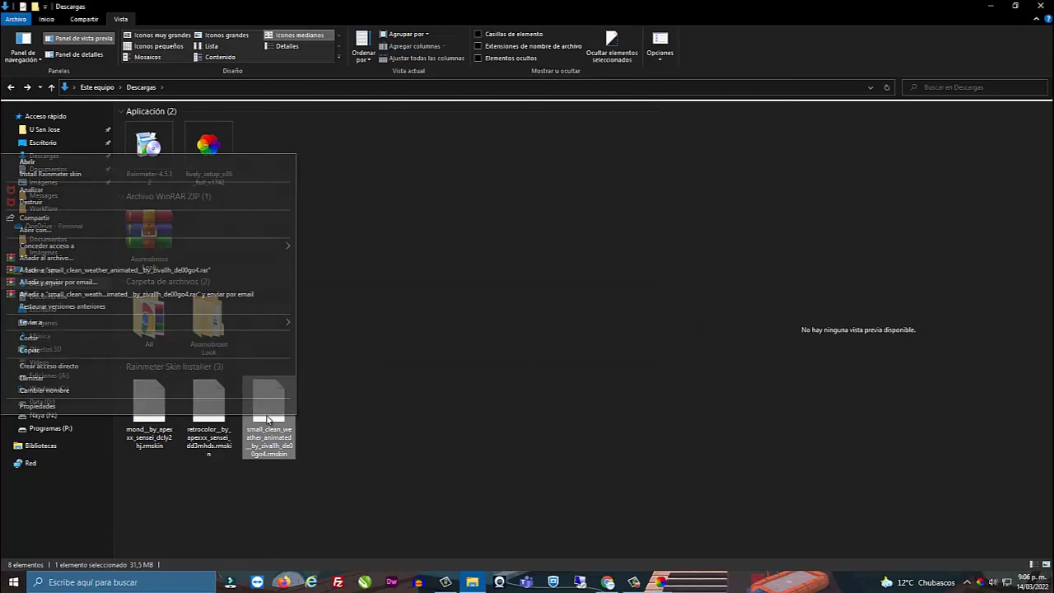
pyautogui.click(104, 160)
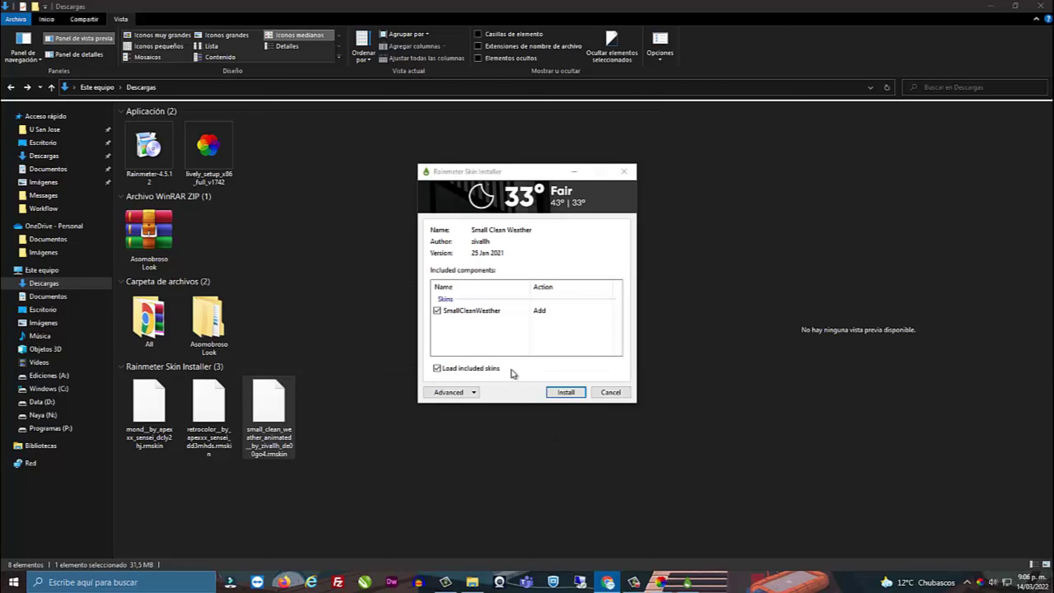
pyautogui.click(483, 372)
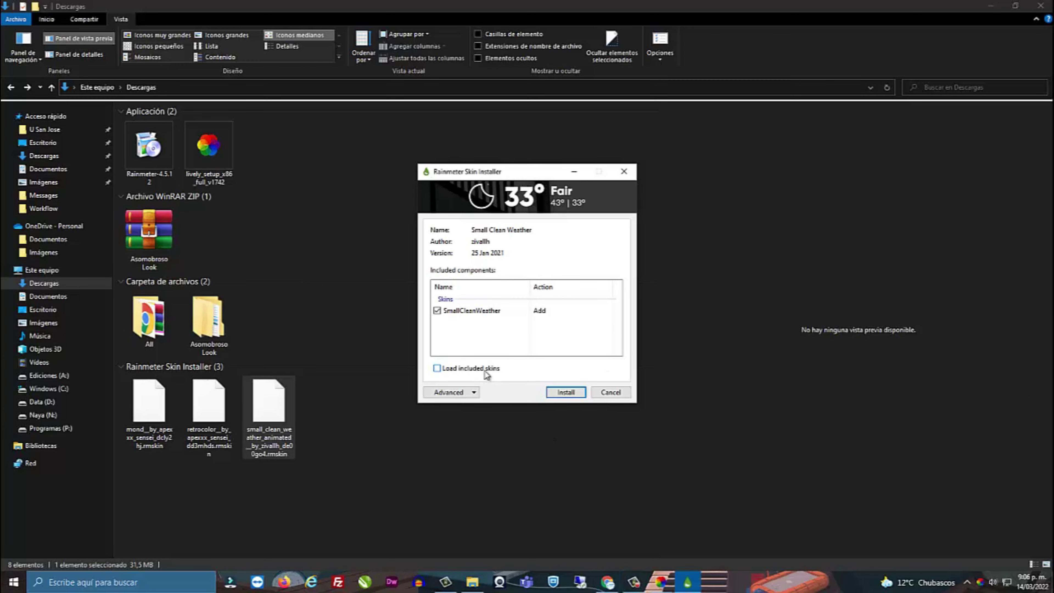
pyautogui.click(578, 395)
# - Install the RetrOcOlOr skin package with its skin and layout, leaving the included layout unapplied
pyautogui.click(212, 412)
pyautogui.rightClick(214, 407)
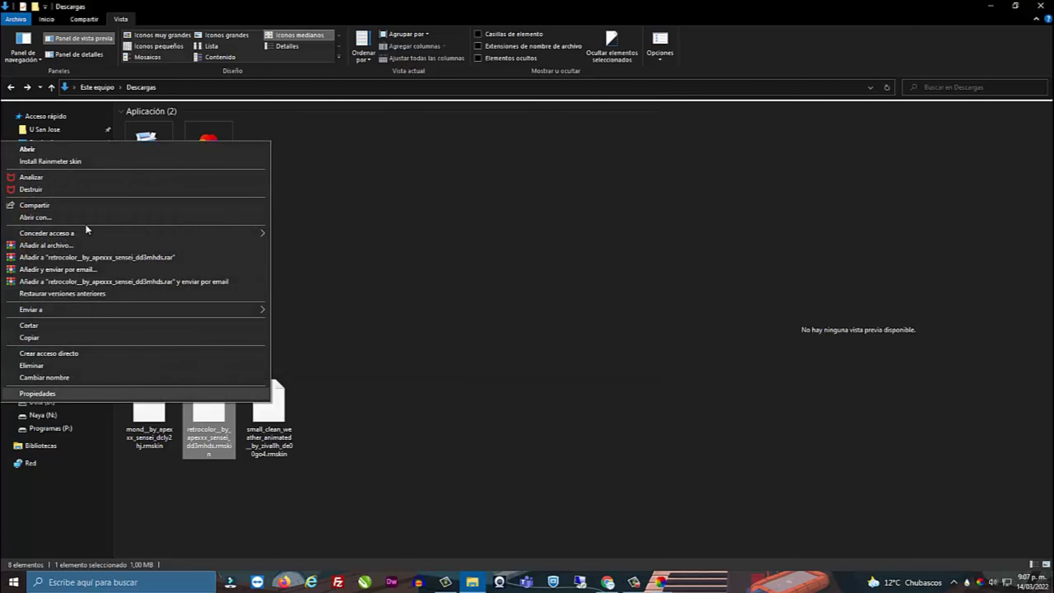
pyautogui.click(35, 150)
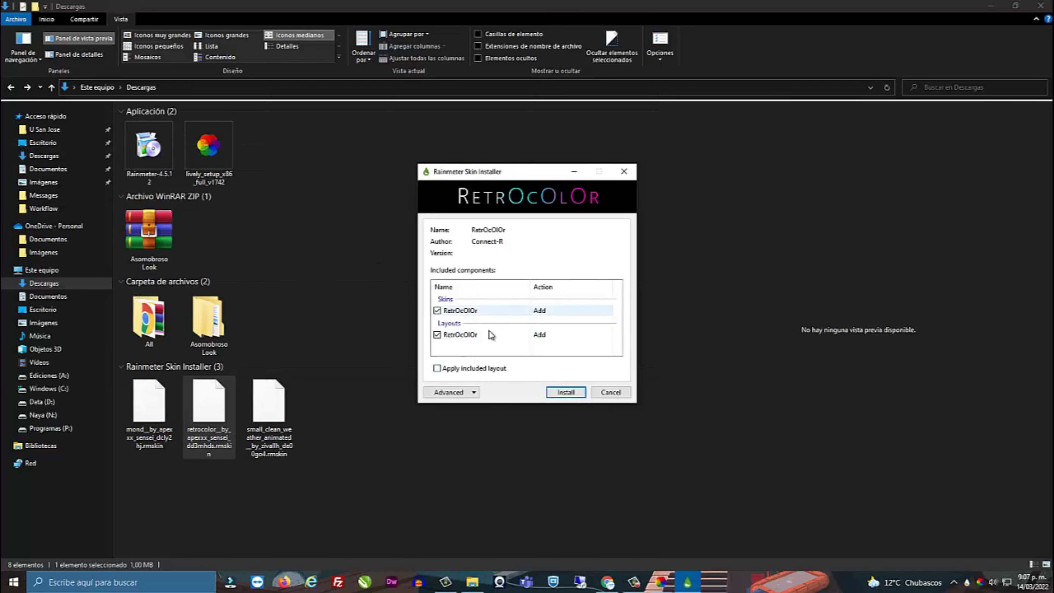
pyautogui.click(557, 393)
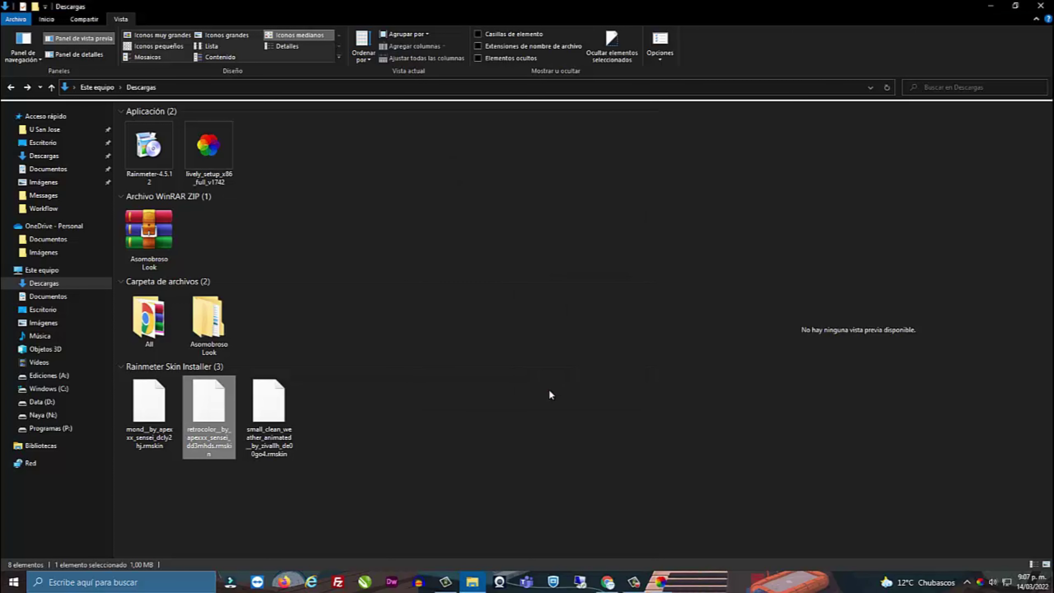
# - Install the Mond skin package with its skin and layout, turning off the option to apply the included layout
pyautogui.click(157, 407)
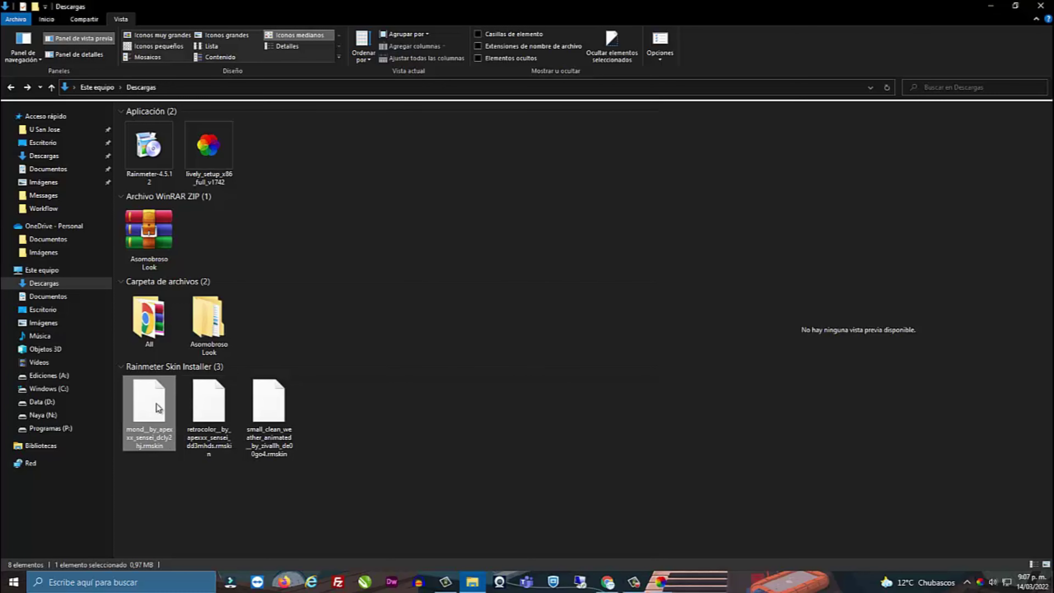
pyautogui.rightClick(155, 403)
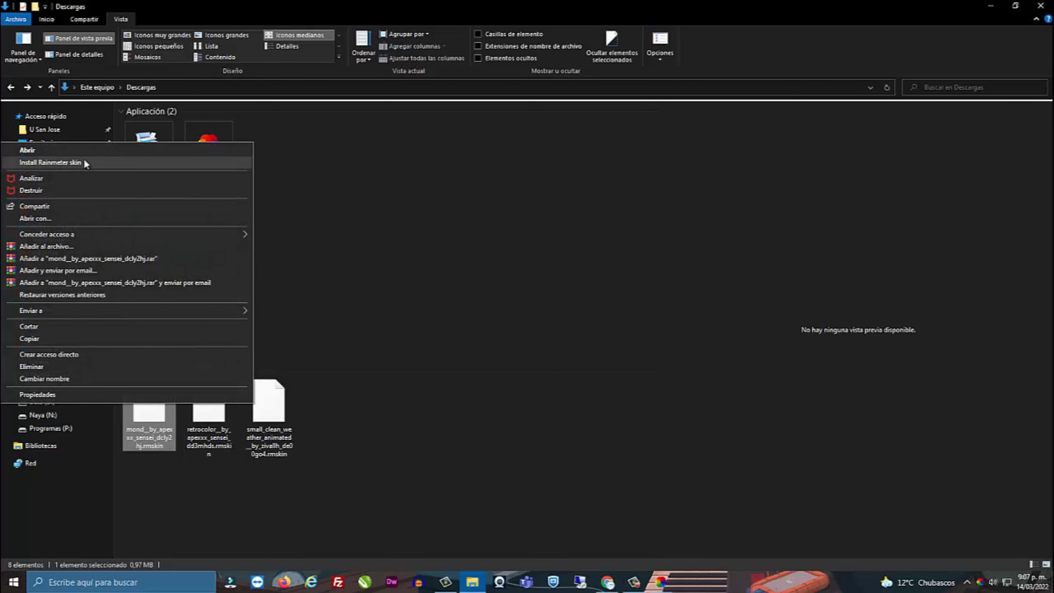
pyautogui.click(89, 147)
pyautogui.click(477, 371)
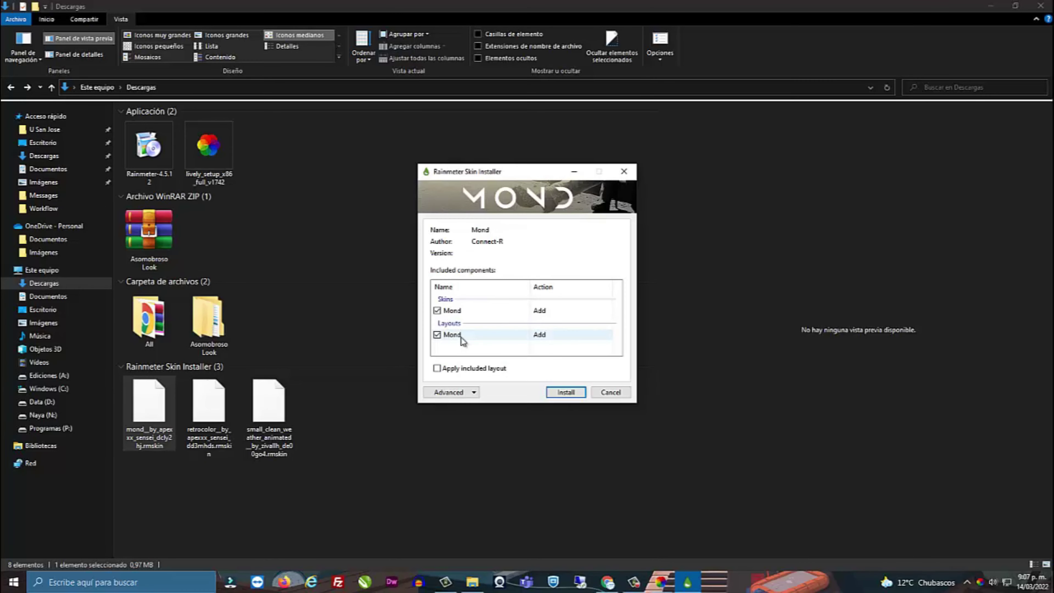
pyautogui.click(572, 392)
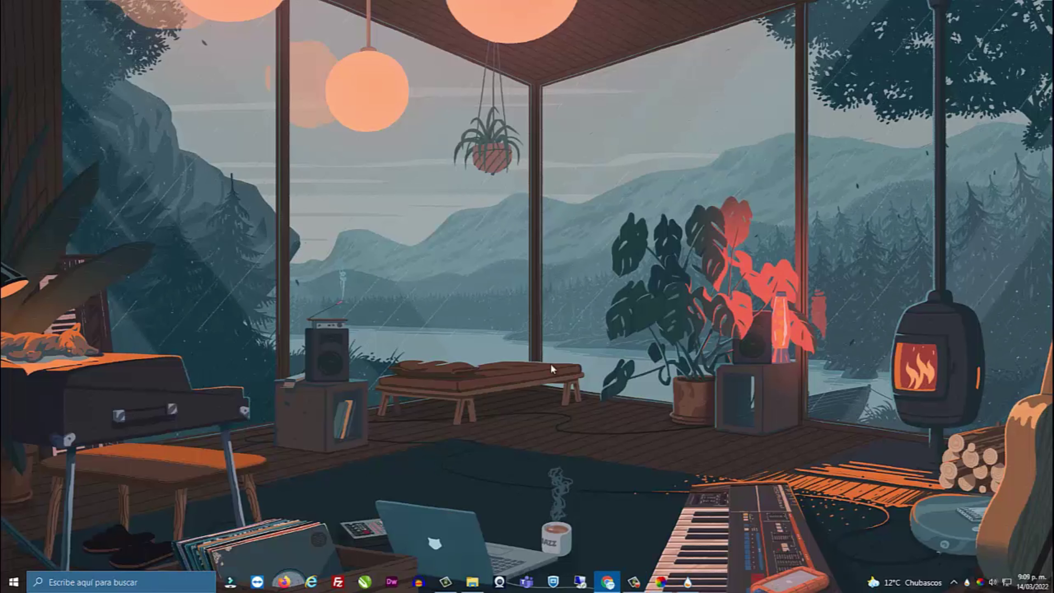
# - Open the Rainmeter manager from the desktop and load the Clock.ini skin from Mond > Clock
pyautogui.click(968, 583)
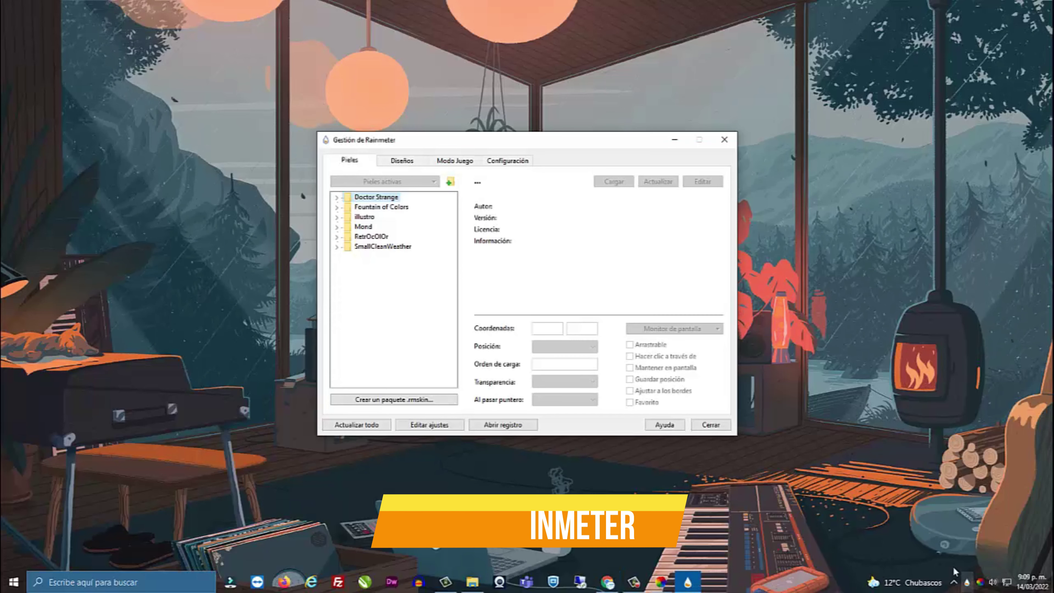
pyautogui.click(336, 227)
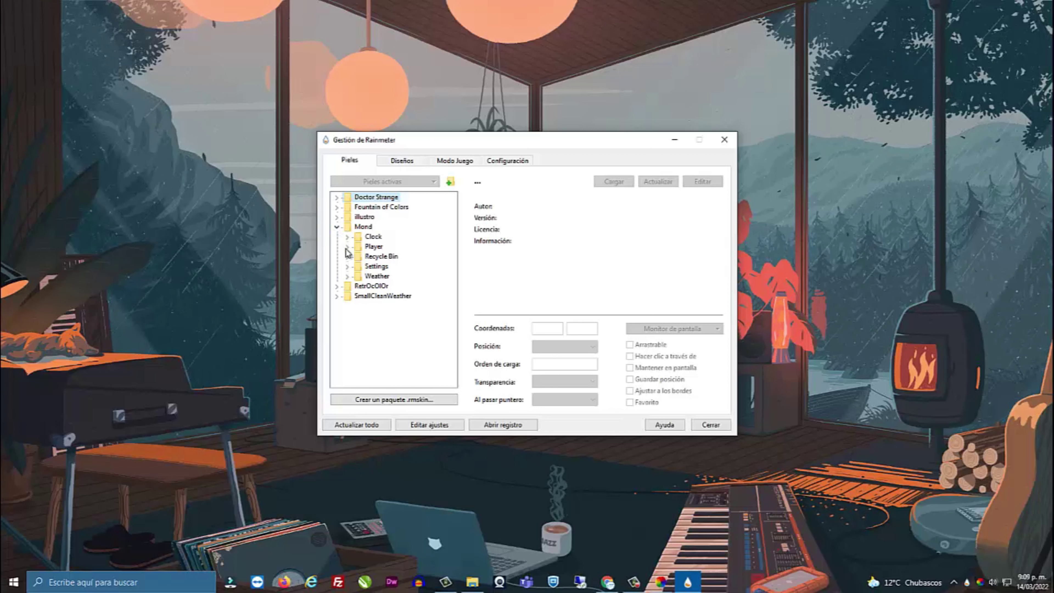
pyautogui.click(347, 236)
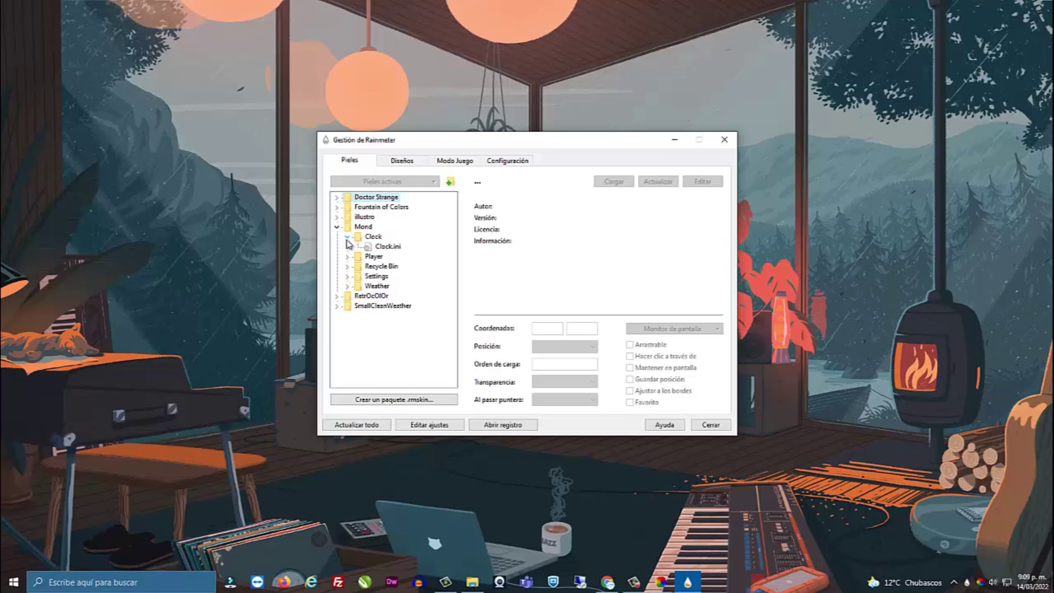
pyautogui.click(390, 247)
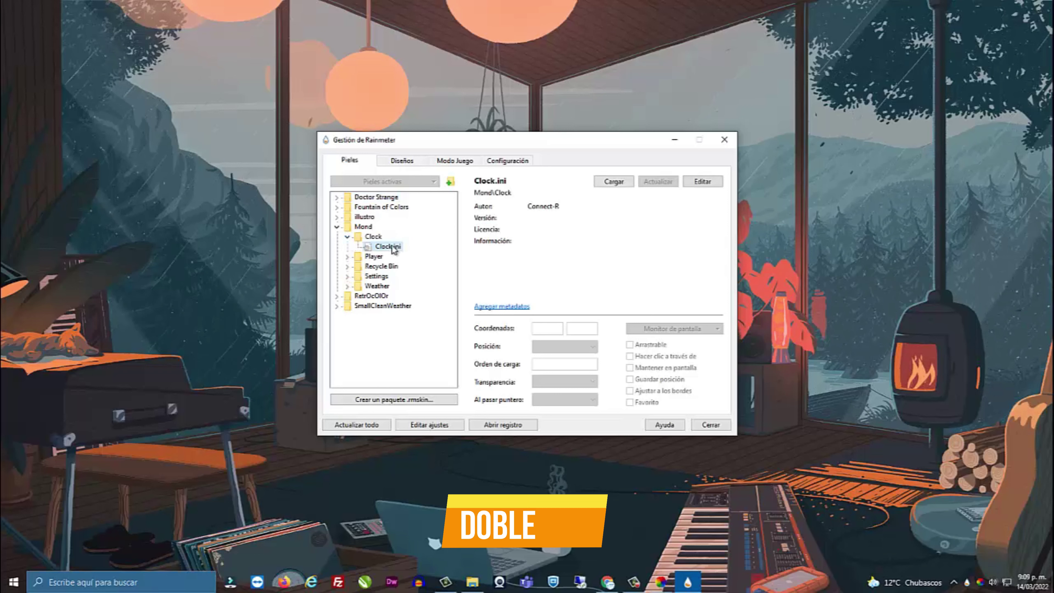
pyautogui.doubleClick(390, 247)
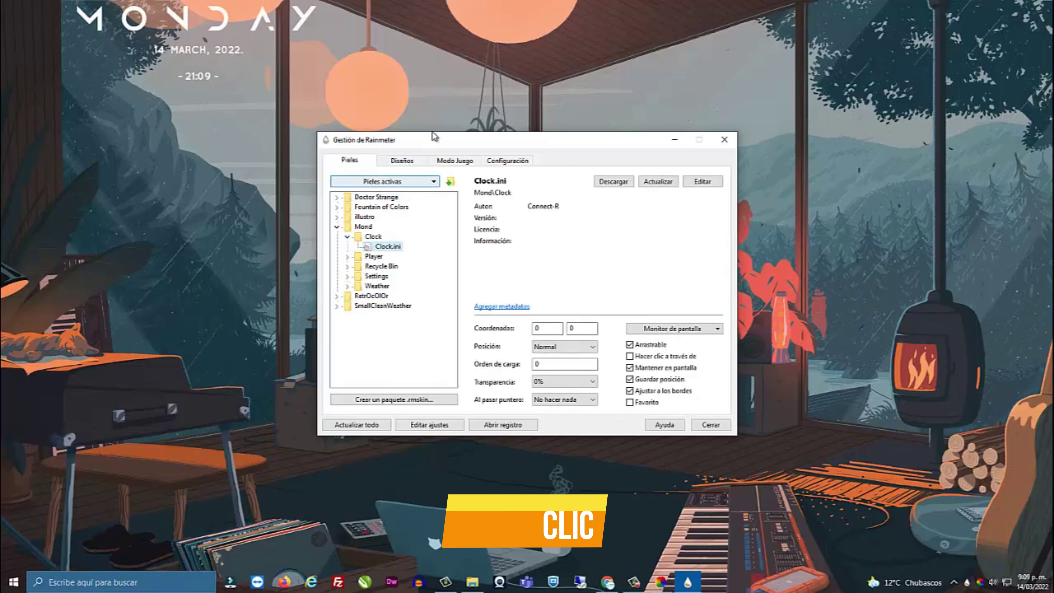
# - Move the Rainmeter manager aside, place the Mond clock over the wallpaper's mountain view at about 0, 321, and enlarge it slightly
pyautogui.moveTo(436, 145); pyautogui.dragTo(682, 154)
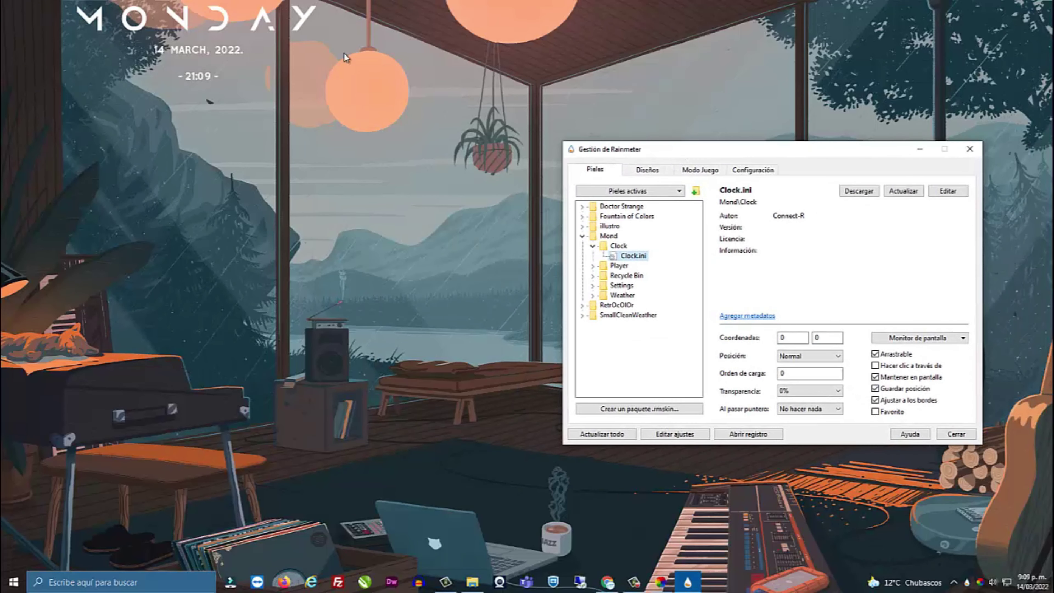
pyautogui.moveTo(261, 9); pyautogui.dragTo(278, 202)
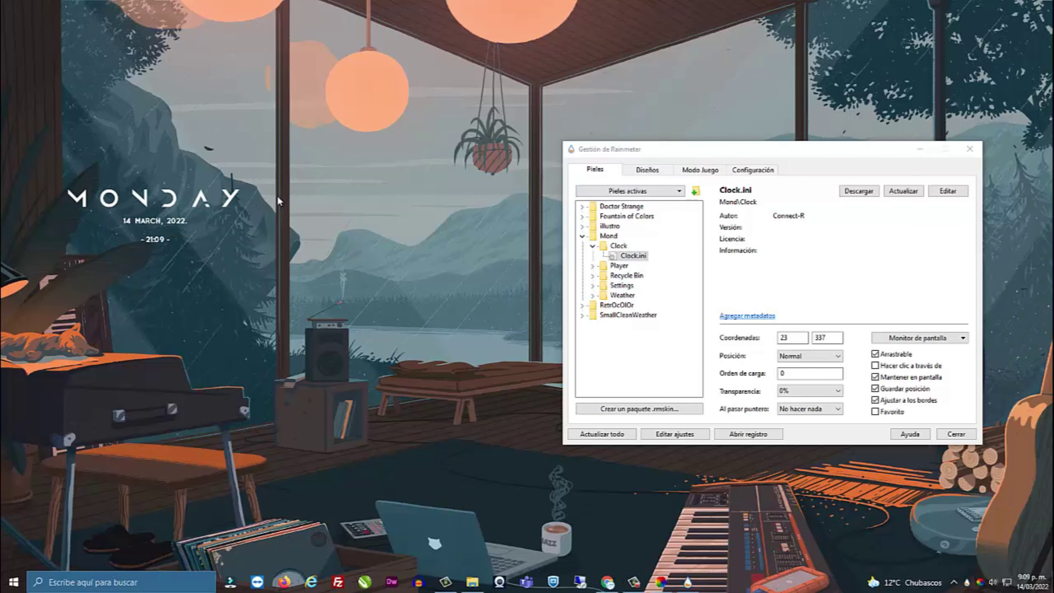
pyautogui.scroll(3, 222, 197)
pyautogui.scroll(4, 221, 193)
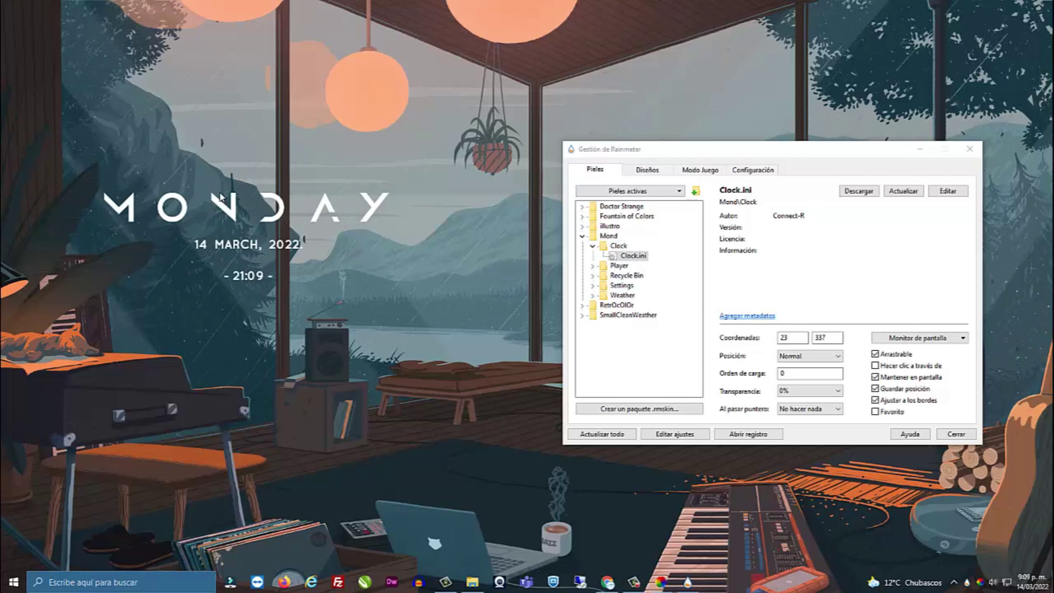
pyautogui.scroll(-4, 219, 191)
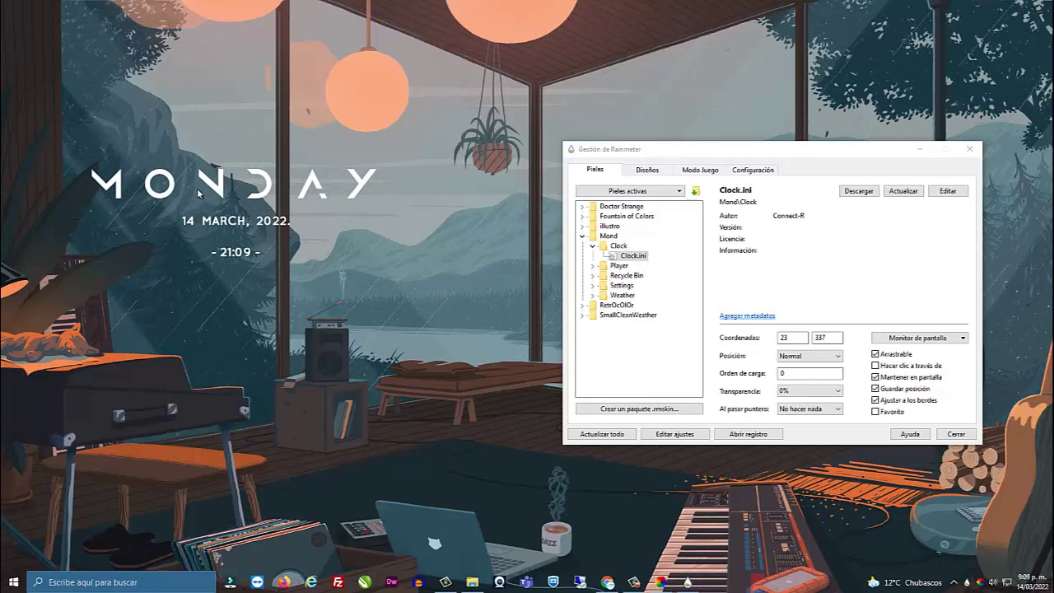
pyautogui.moveTo(197, 190); pyautogui.dragTo(198, 204)
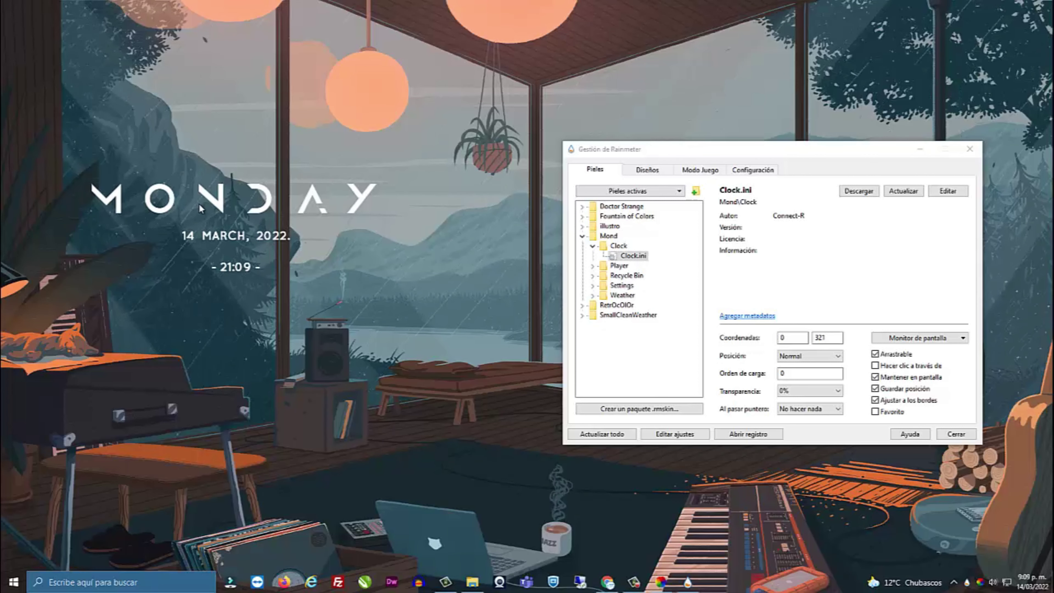
pyautogui.scroll(-1, 198, 202)
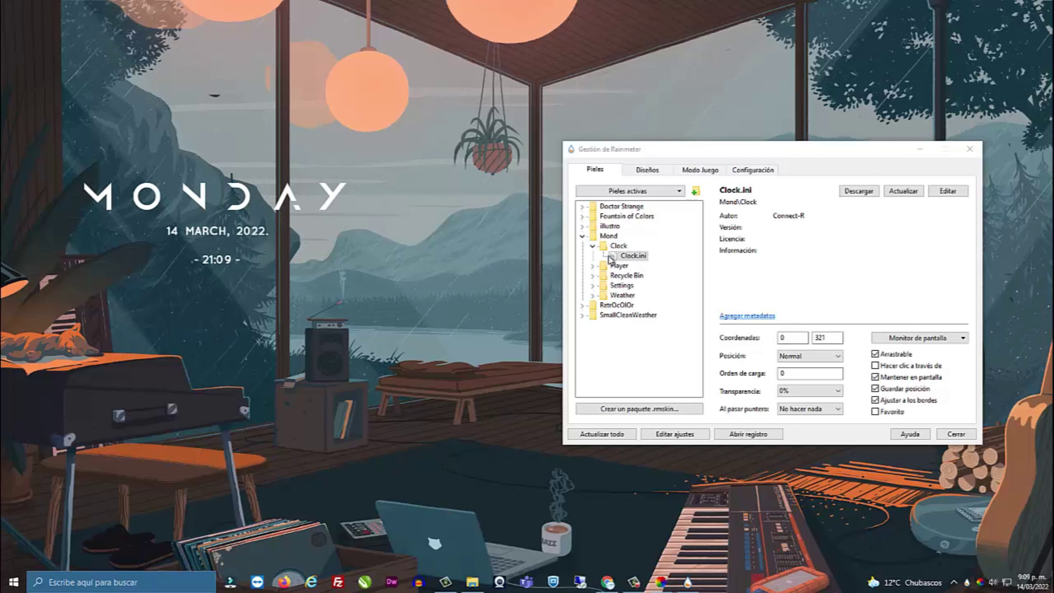
# - Load Visualizer.ini from RetrOcOlOr > Visualizer and place the visualizer line just below the clock, at about 61, 388
pyautogui.click(582, 236)
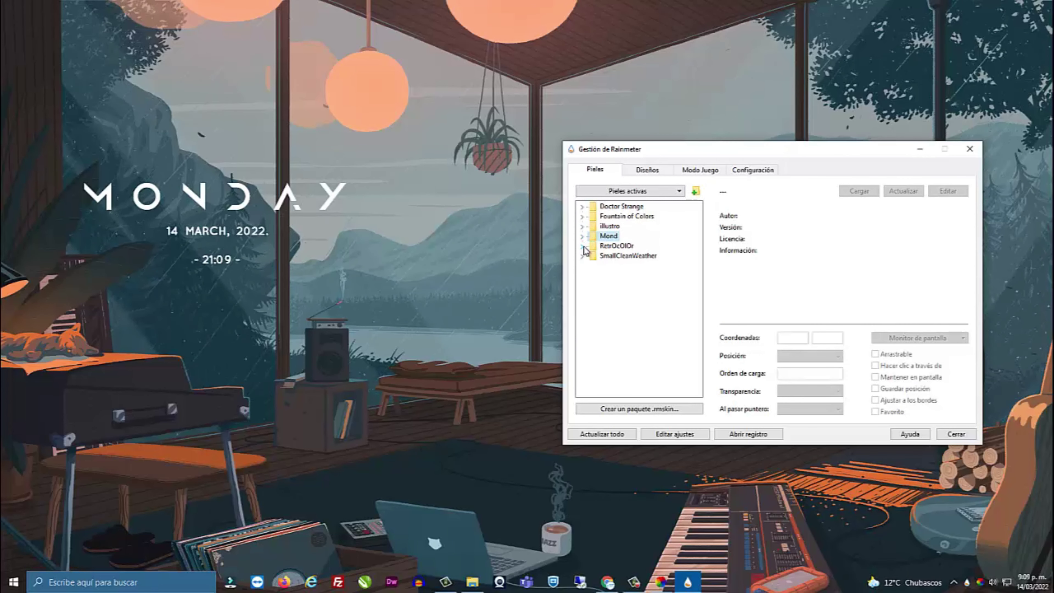
pyautogui.click(583, 245)
pyautogui.click(592, 295)
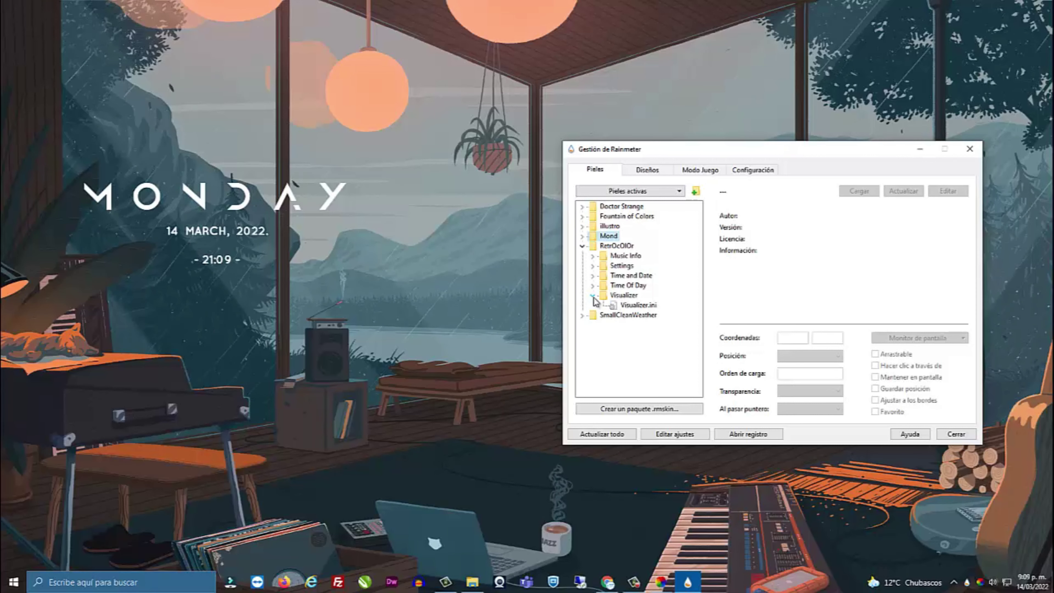
pyautogui.click(630, 307)
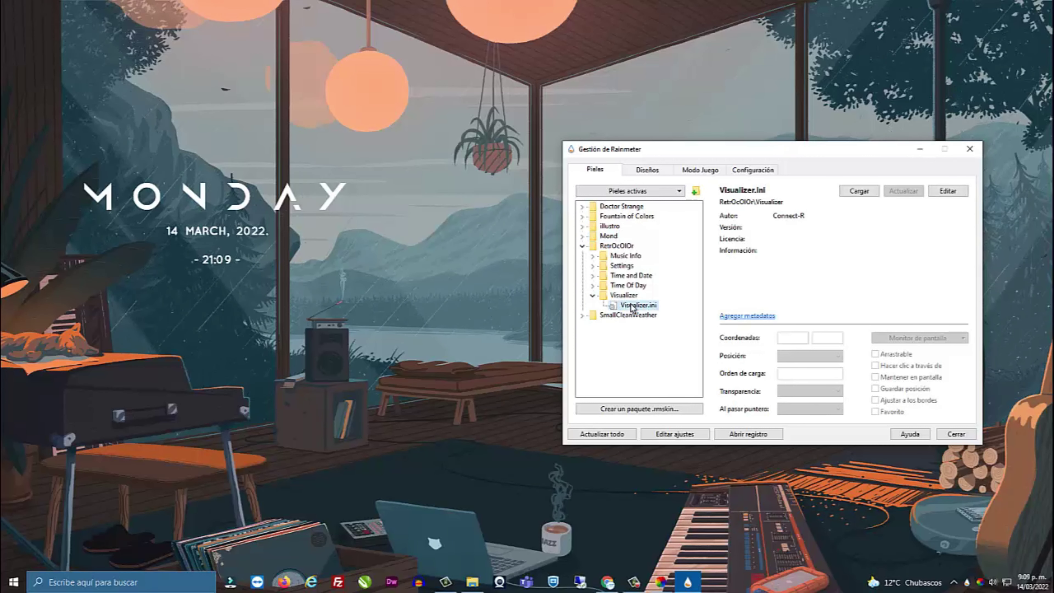
pyautogui.doubleClick(630, 306)
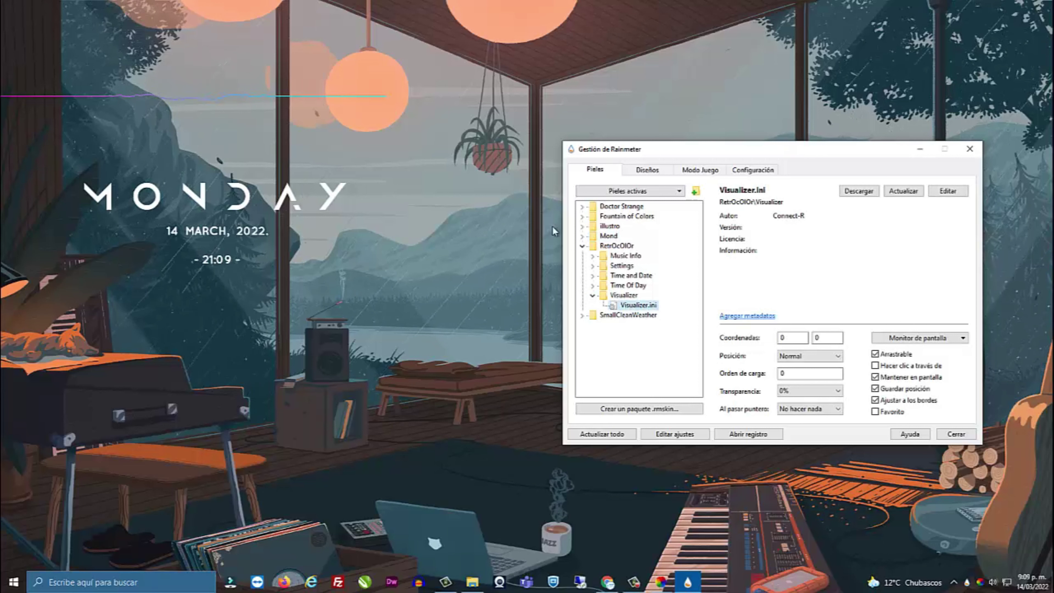
pyautogui.moveTo(253, 95); pyautogui.dragTo(287, 307)
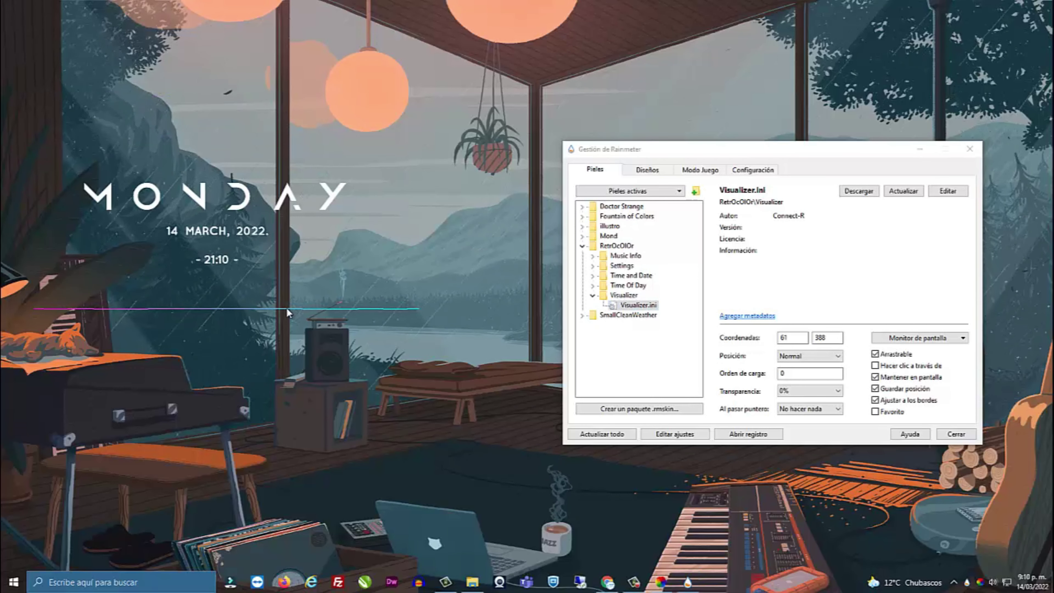
# - Load SmallCleanWeather Static.ini from the SmallCleanWeather skin folder and place the weather widget just above the clock's weekday text
pyautogui.click(582, 247)
pyautogui.click(585, 258)
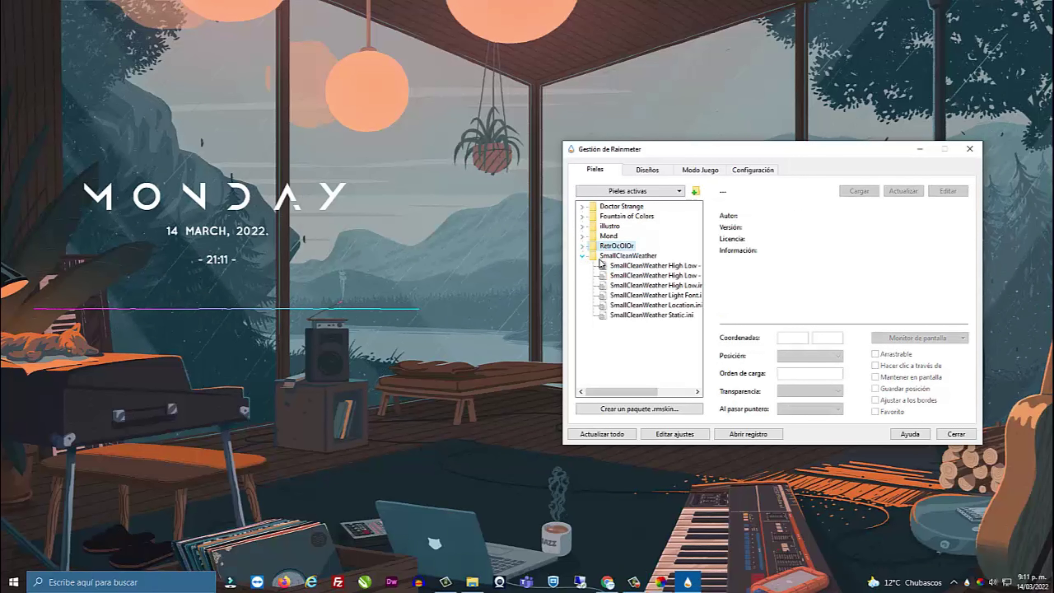
pyautogui.click(642, 317)
pyautogui.doubleClick(643, 317)
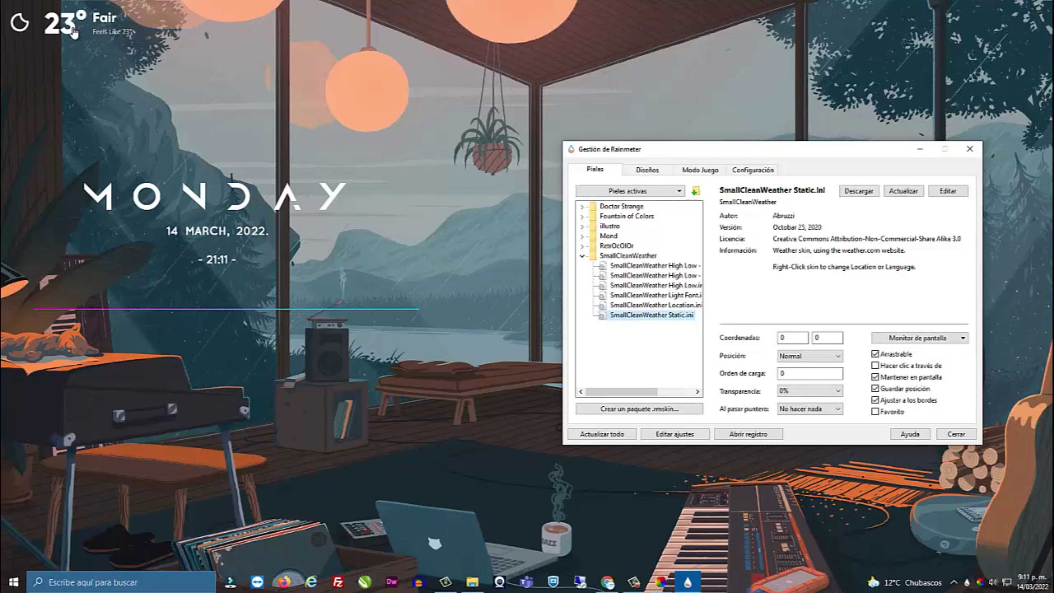
pyautogui.moveTo(80, 35); pyautogui.dragTo(224, 159)
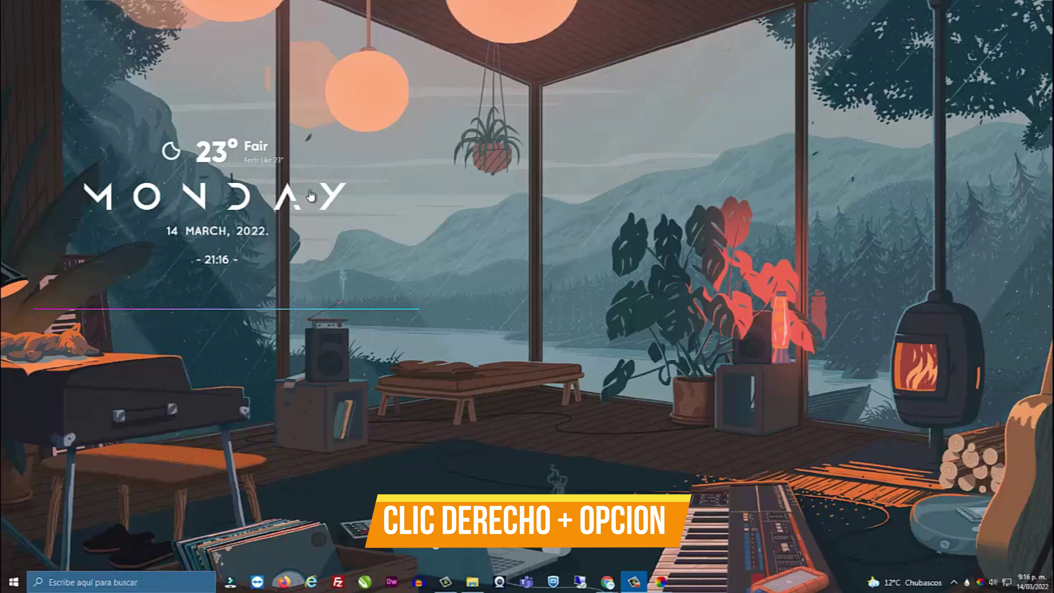
# - Open the weather skin's variables file through Edit Weather Variables and locate its Latitude and Longitude lines
pyautogui.rightClick(226, 157)
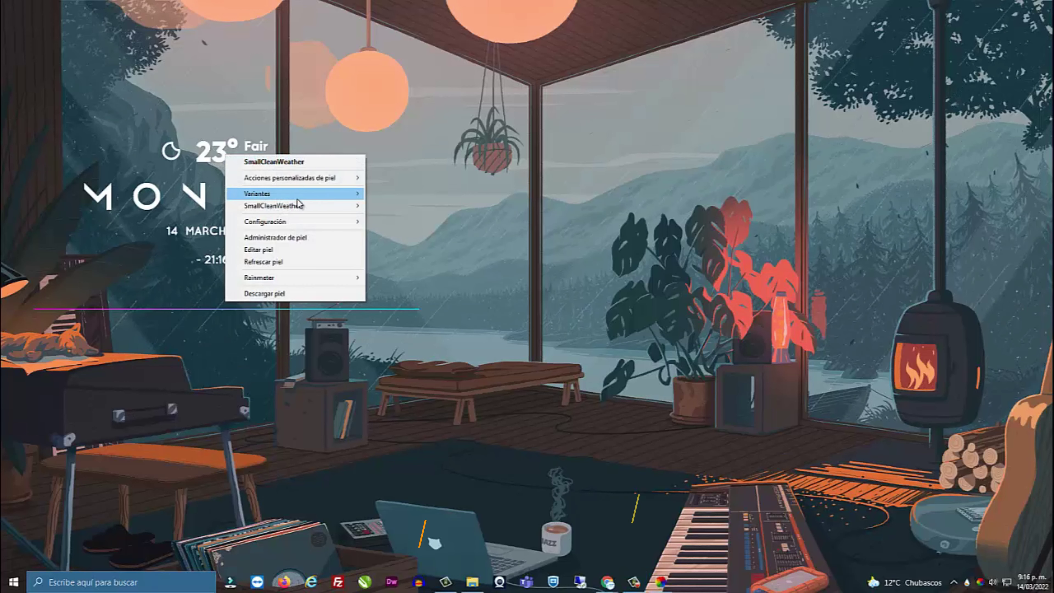
pyautogui.moveTo(327, 178)
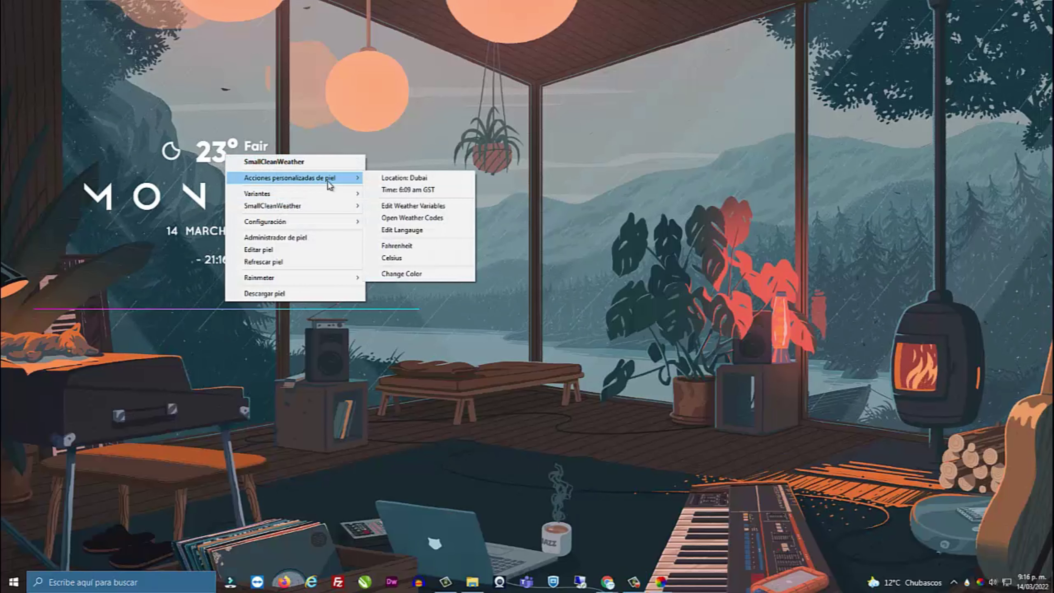
pyautogui.click(435, 206)
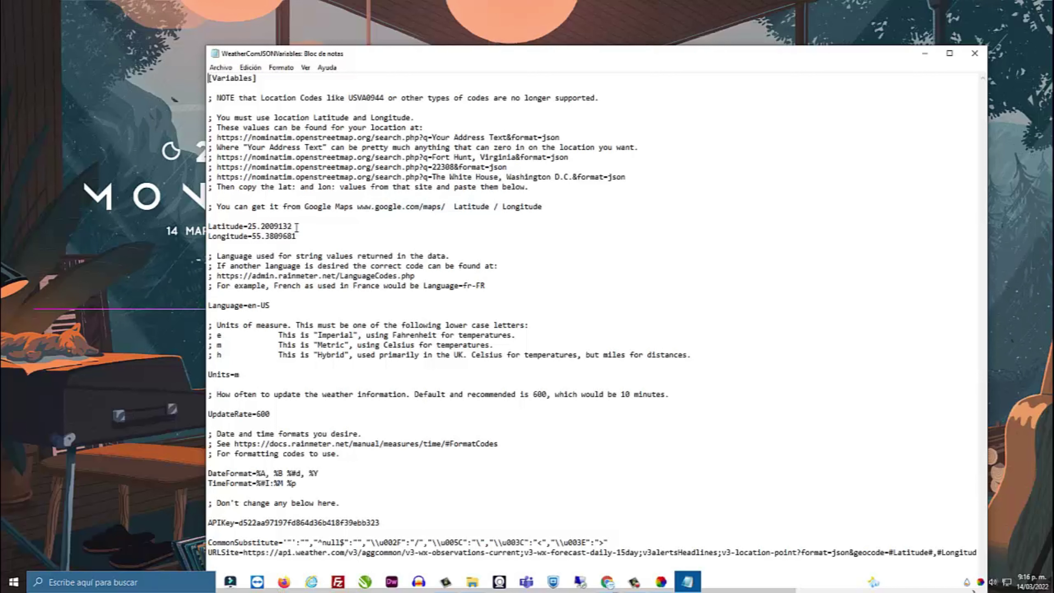
pyautogui.moveTo(301, 223); pyautogui.dragTo(208, 226)
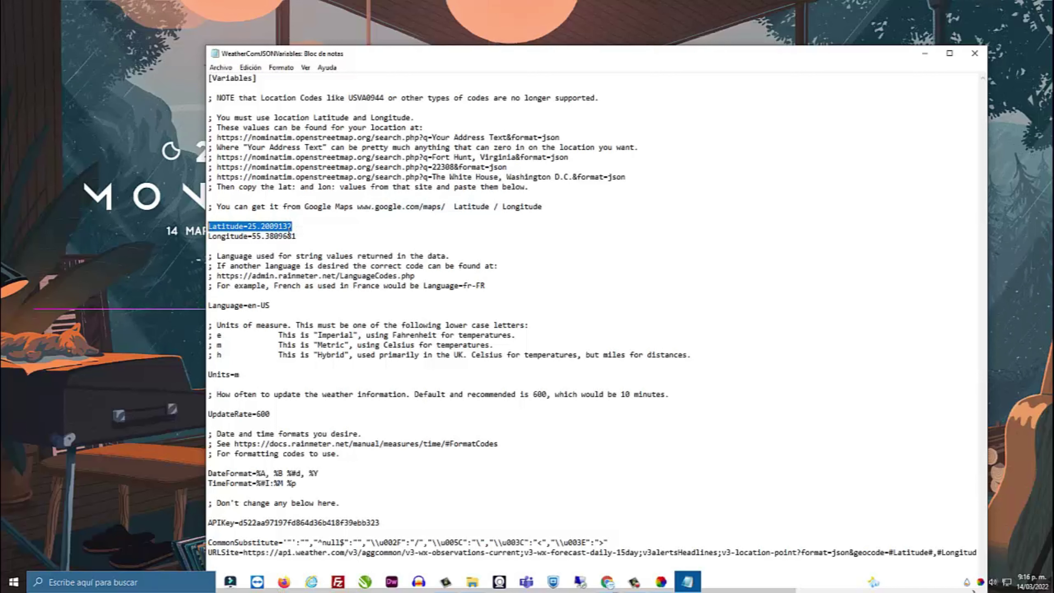
pyautogui.moveTo(303, 236); pyautogui.dragTo(201, 240)
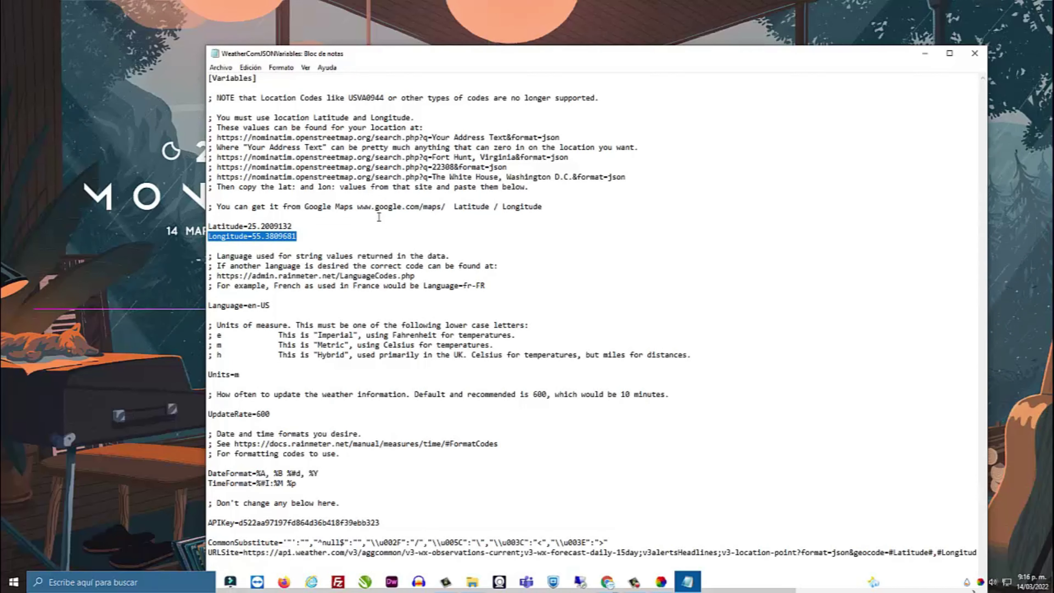
# - Switch to Chrome and look up the coordinates of Bogota on latlong.net
pyautogui.moveTo(607, 581)
pyautogui.click(621, 506)
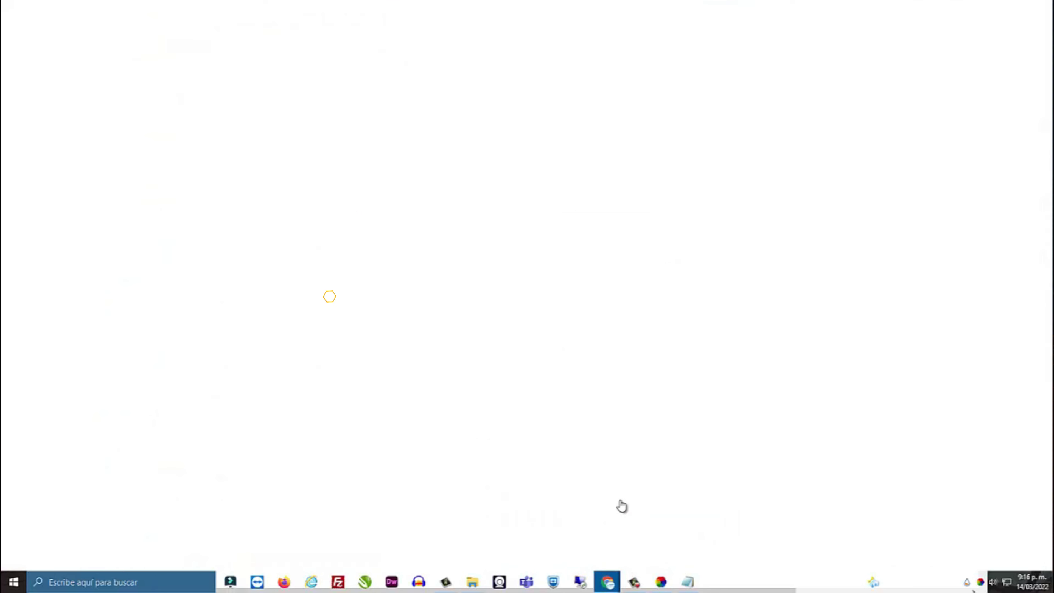
pyautogui.click(76, 29)
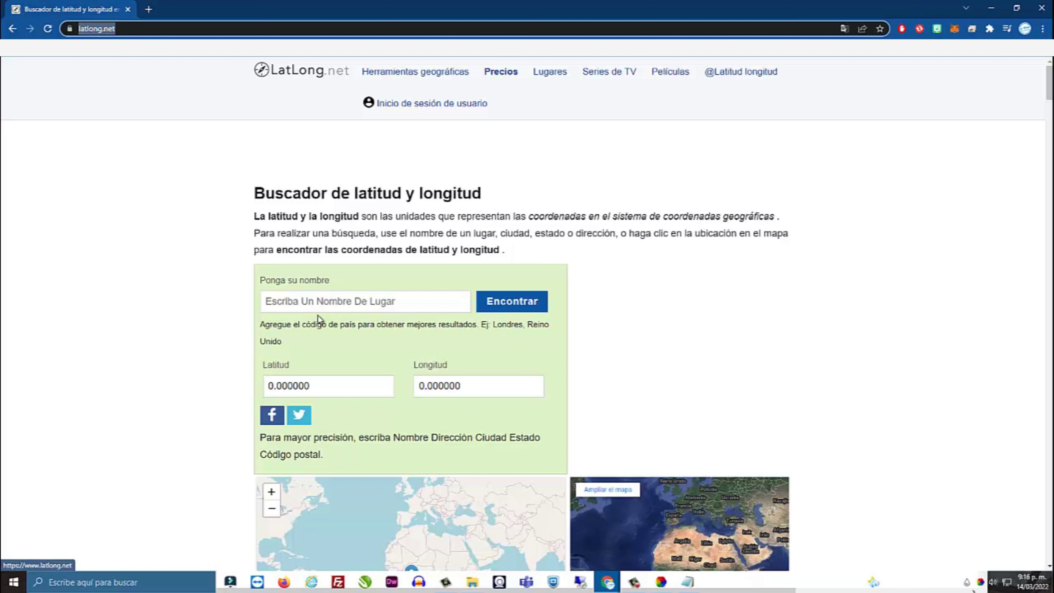
pyautogui.click(334, 296)
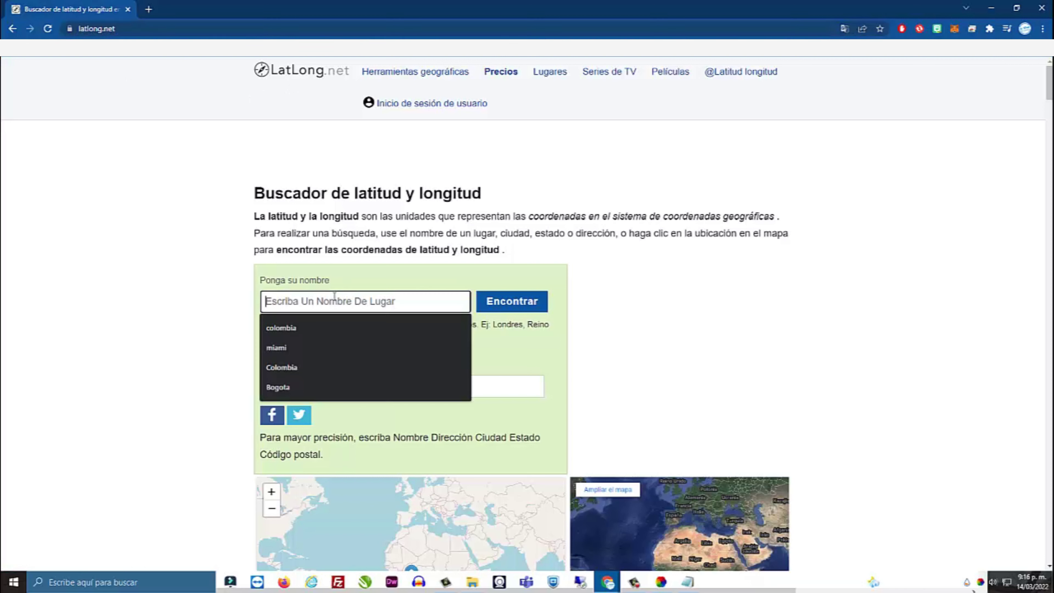
pyautogui.click(285, 388)
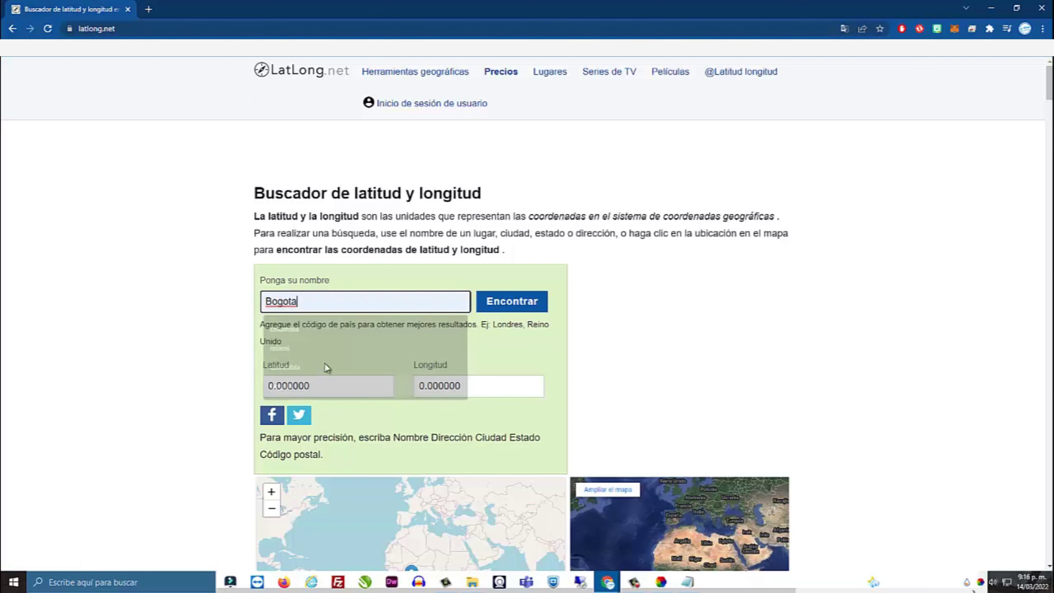
pyautogui.click(524, 300)
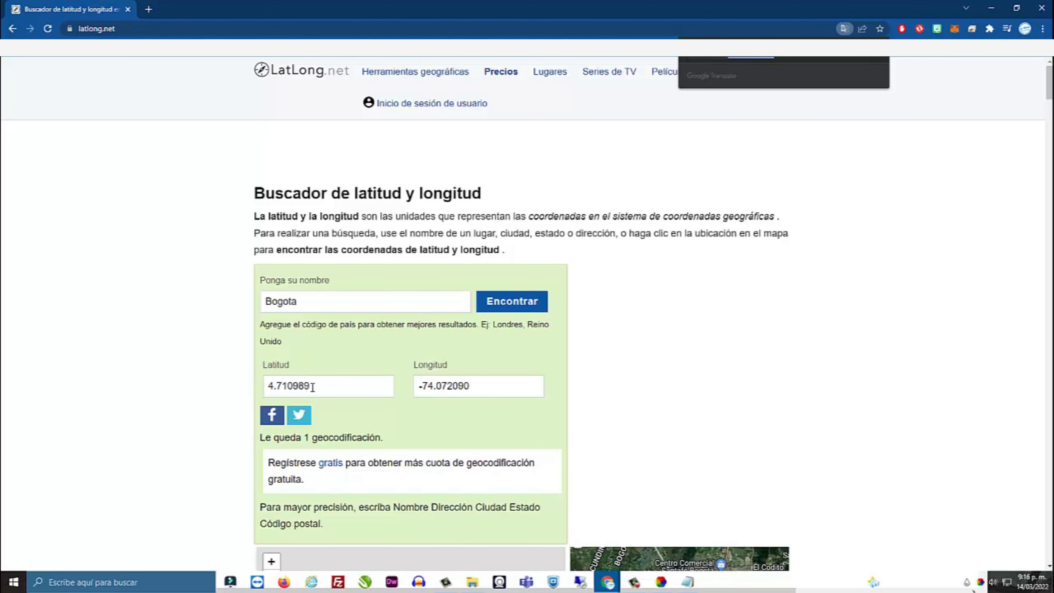
# - Copy the latitude 4.710989 from latlong.net and replace the Latitude value in the Notepad variables file with it
pyautogui.moveTo(308, 387); pyautogui.dragTo(249, 390)
pyautogui.hotkey('ctrl', 'c')
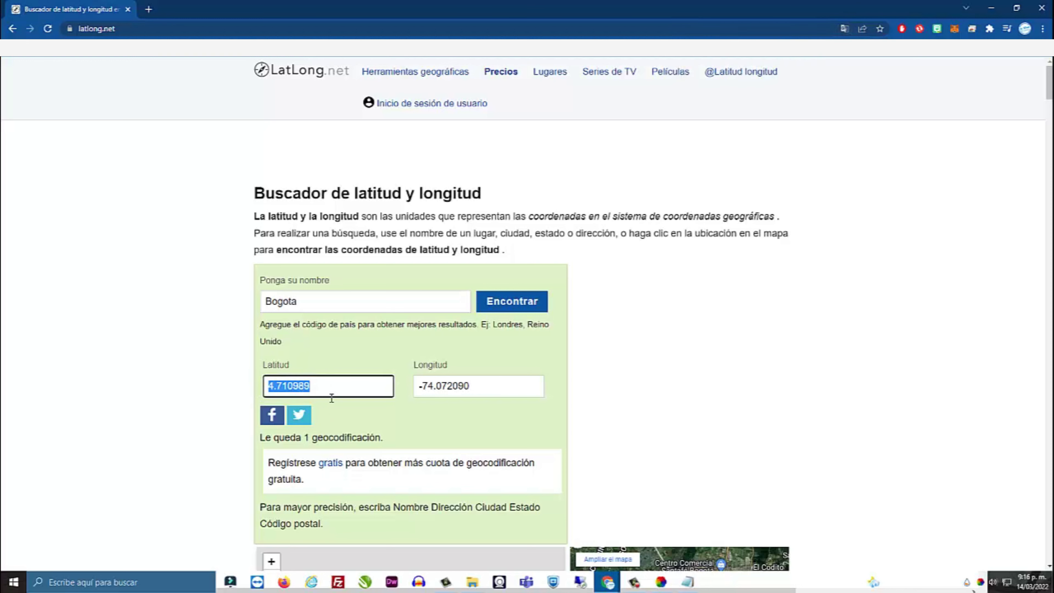
pyautogui.hotkey('alt', 'Tab')
pyautogui.click(308, 233)
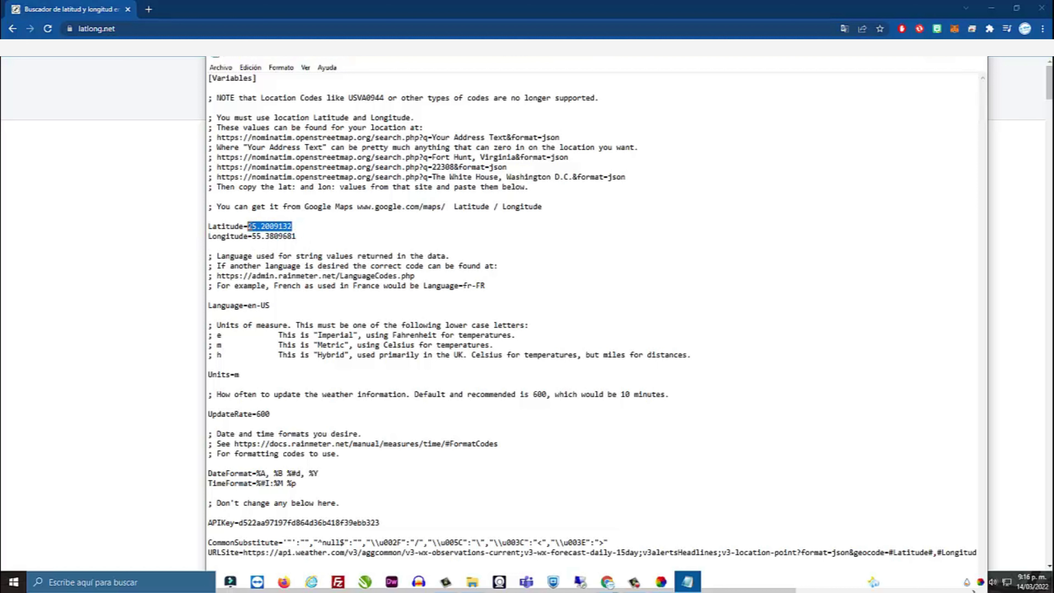
pyautogui.hotkey('ctrl', 'v')
# - Copy the longitude -74.072090 from latlong.net and replace the Longitude value in the Notepad variables file with it
pyautogui.hotkey('alt', 'Tab')
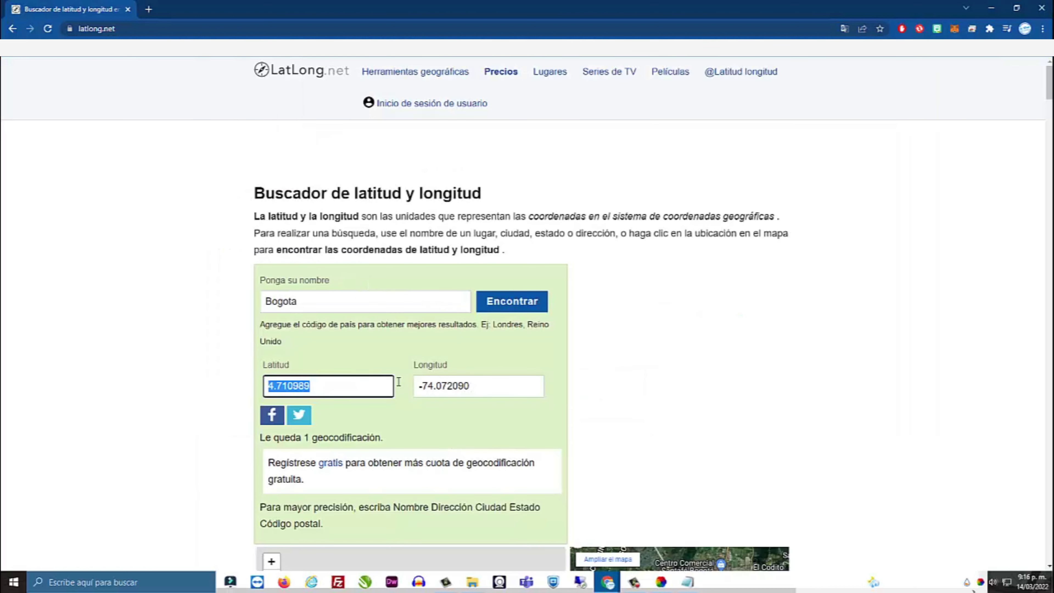
pyautogui.moveTo(471, 385); pyautogui.dragTo(420, 385)
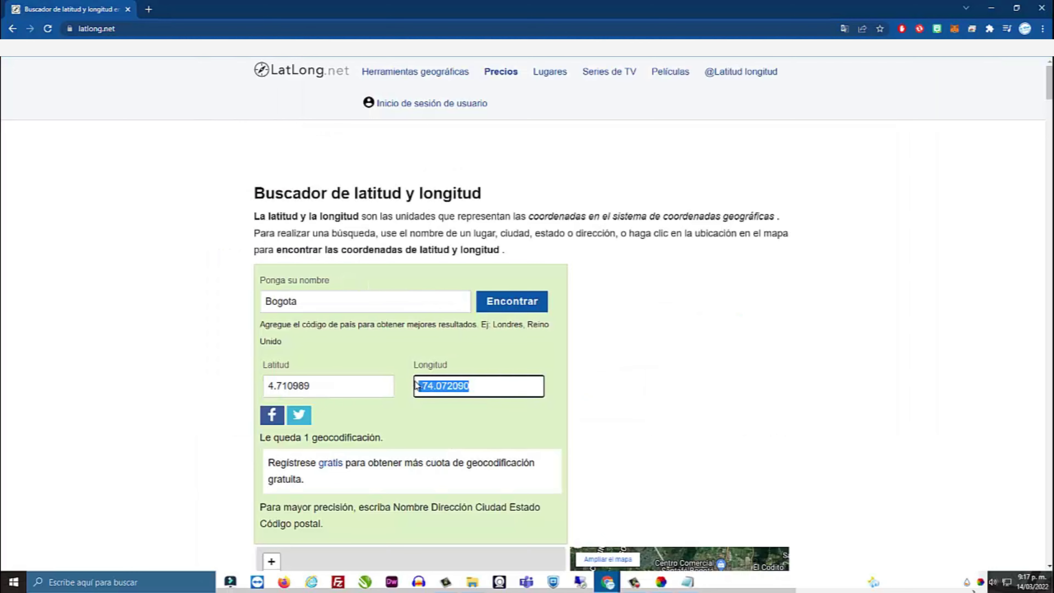
pyautogui.hotkey('alt', 'Tab')
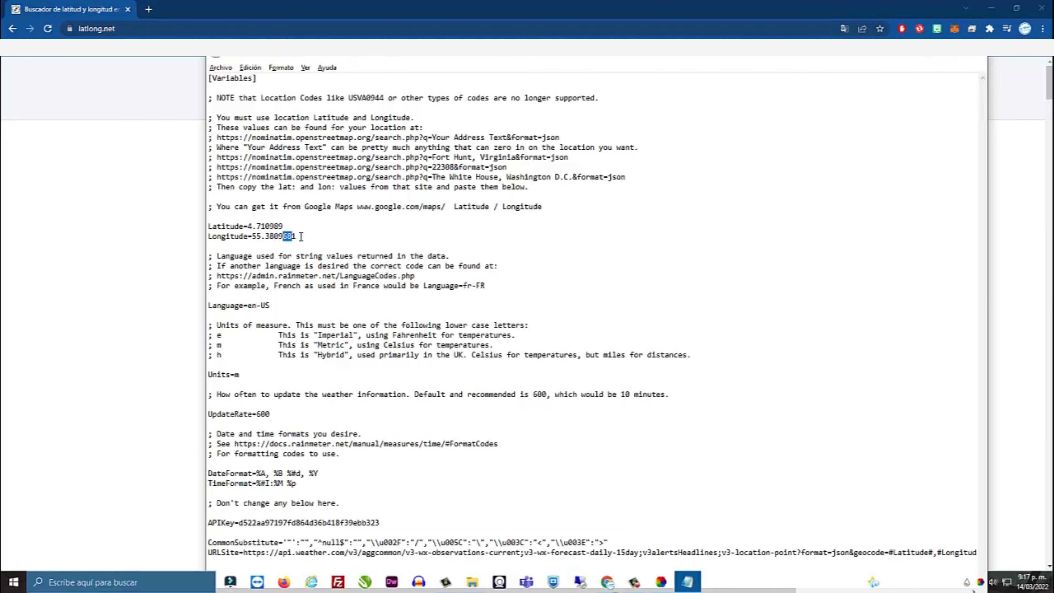
pyautogui.write('-74.072090')
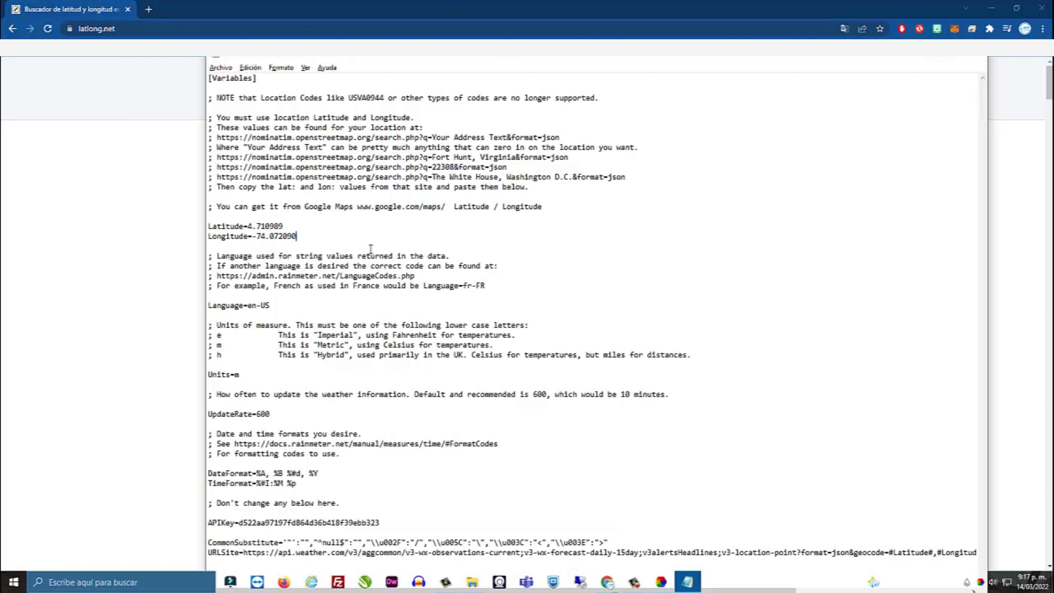
# - Save the weather variables file, then close both Notepad and the browser to return to the desktop
pyautogui.click(220, 68)
pyautogui.click(238, 117)
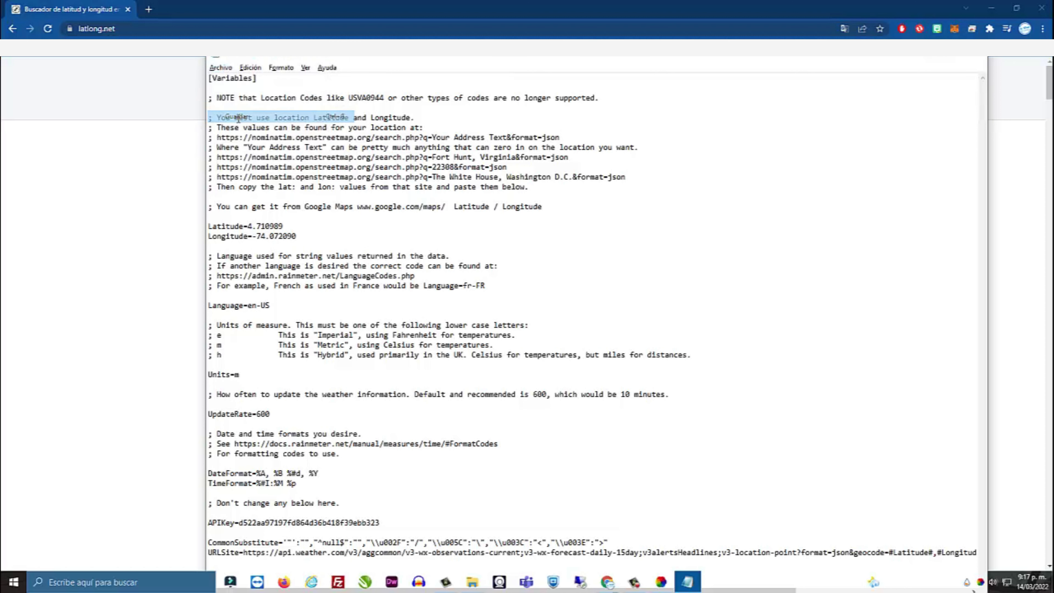
pyautogui.click(975, 58)
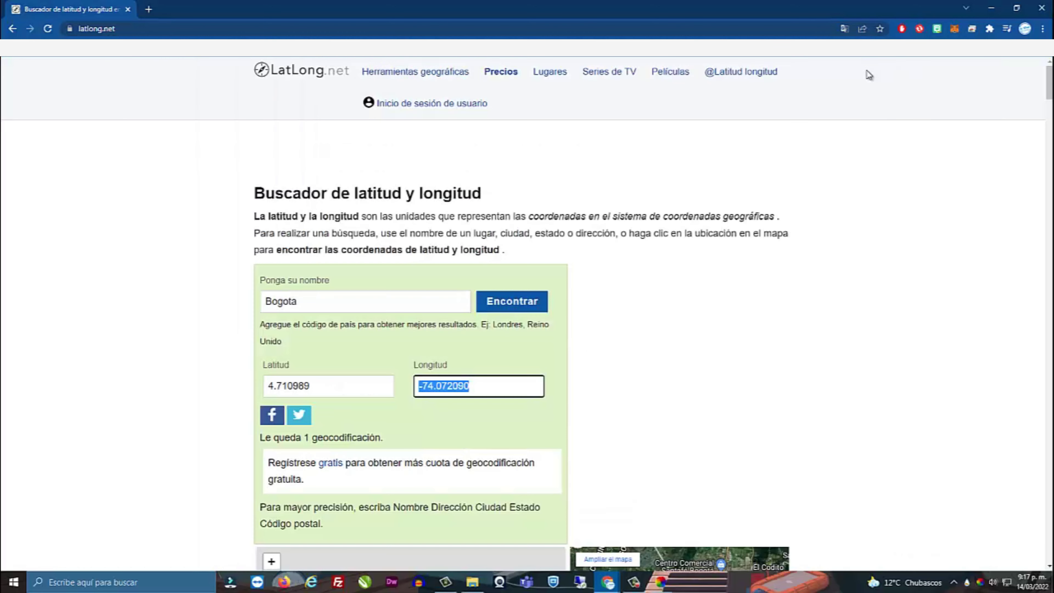
pyautogui.click(1041, 8)
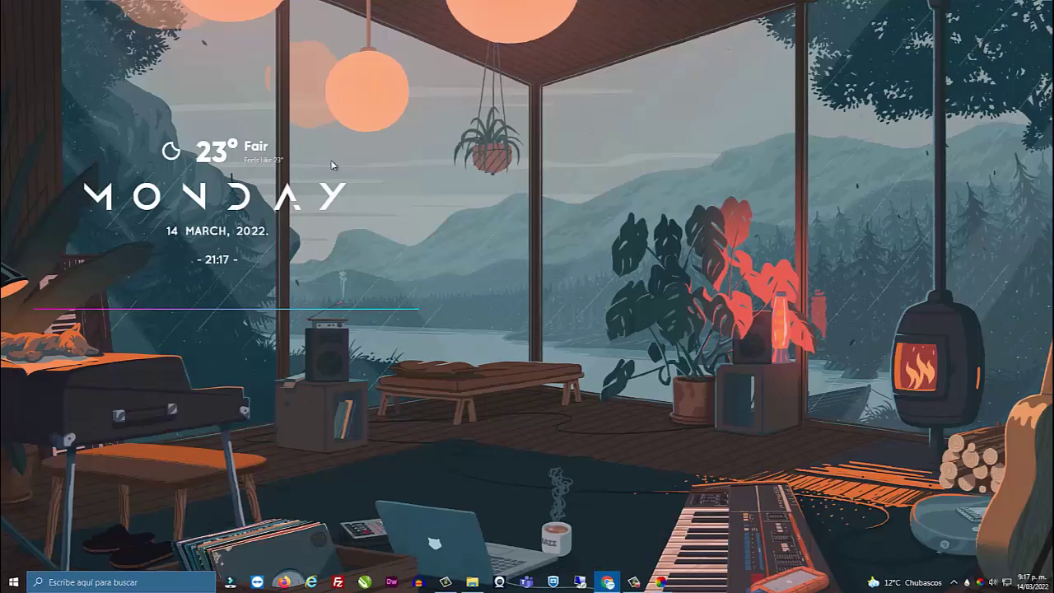
# - Refresh the SmallCleanWeather skin on the desktop to apply the new coordinates
pyautogui.rightClick(219, 149)
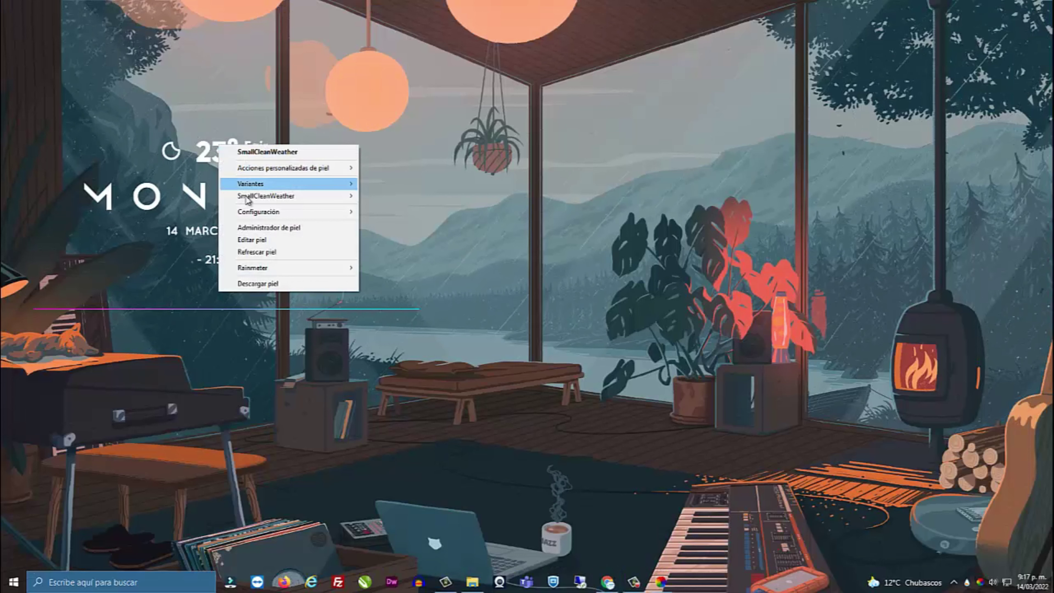
pyautogui.click(272, 251)
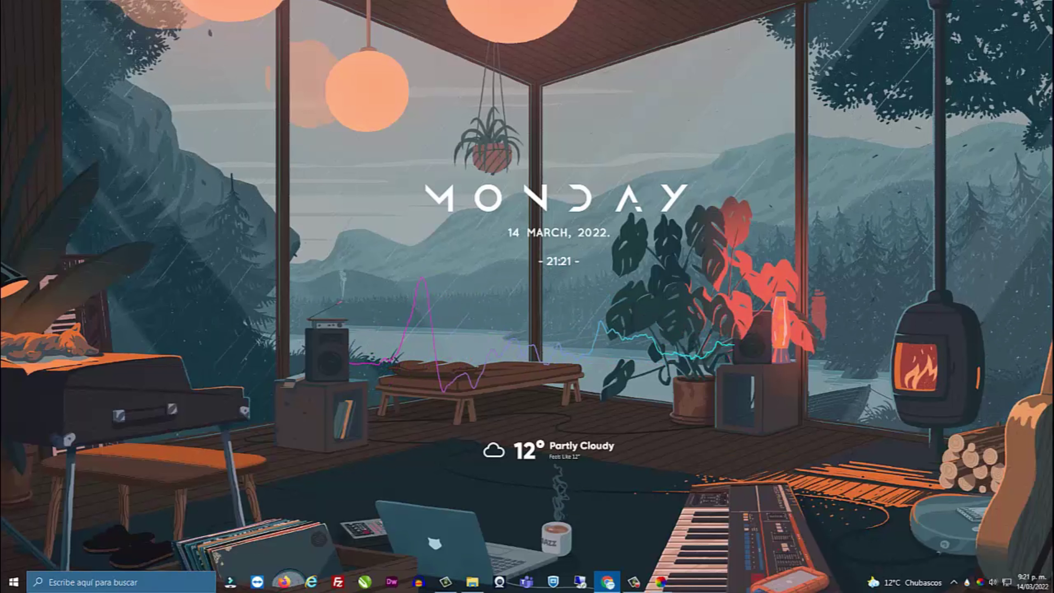
# - Set the Mond clock skin's position to Estancia superior in its configuration
pyautogui.click(581, 199)
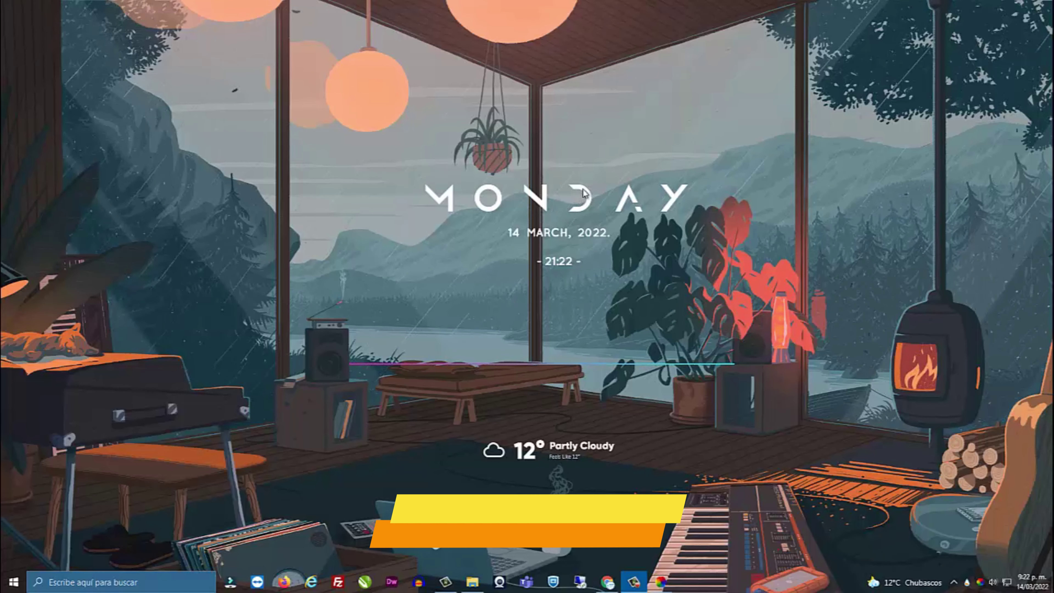
pyautogui.rightClick(582, 192)
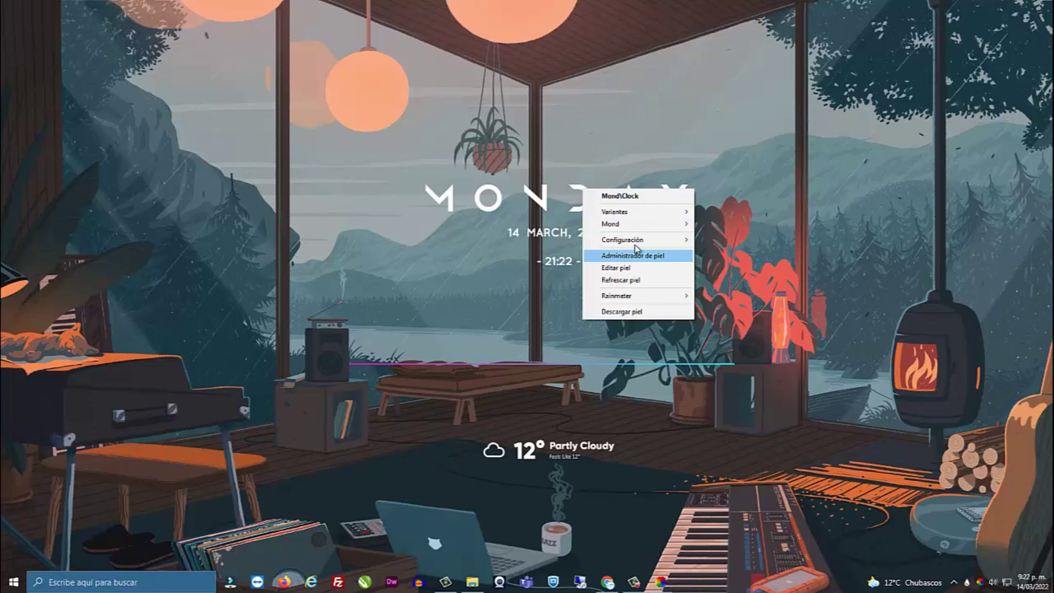
pyautogui.moveTo(638, 245)
pyautogui.moveTo(780, 243)
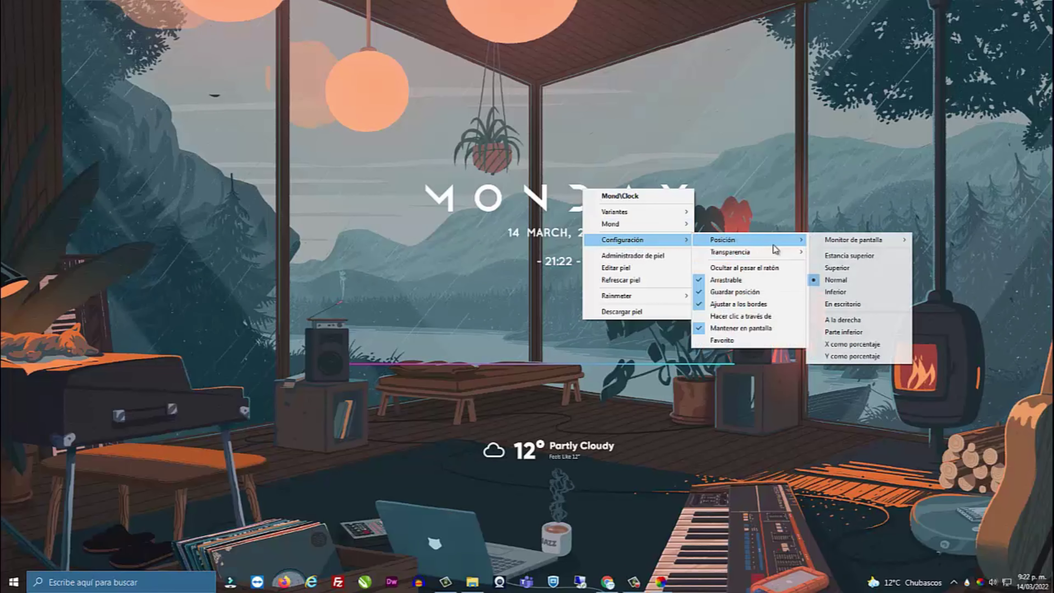
pyautogui.click(871, 261)
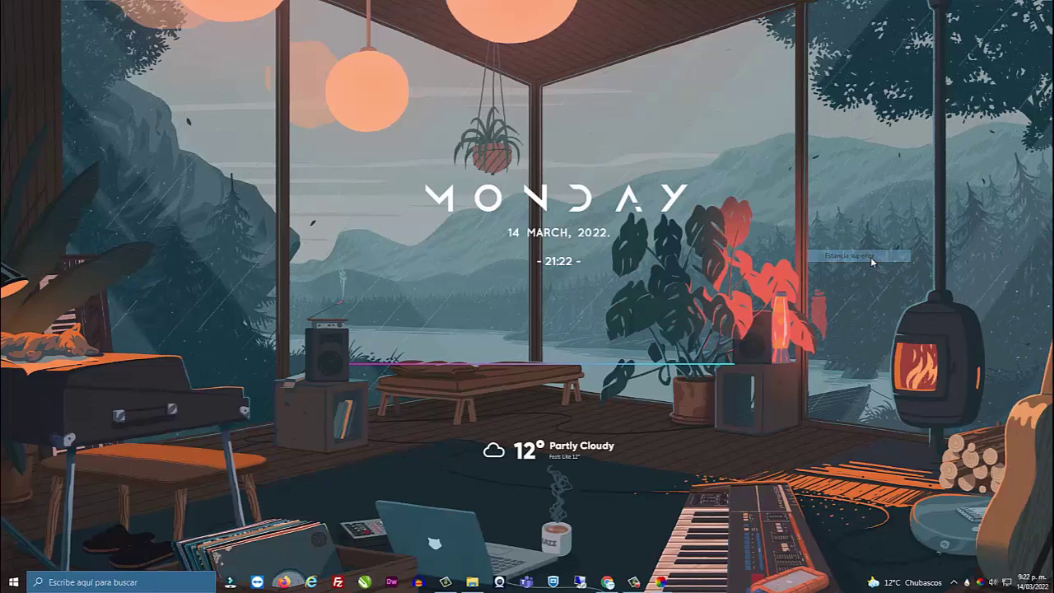
# - Turn off the Arrastrable option for the Mond clock skin to lock it in place
pyautogui.rightClick(588, 200)
pyautogui.moveTo(650, 245)
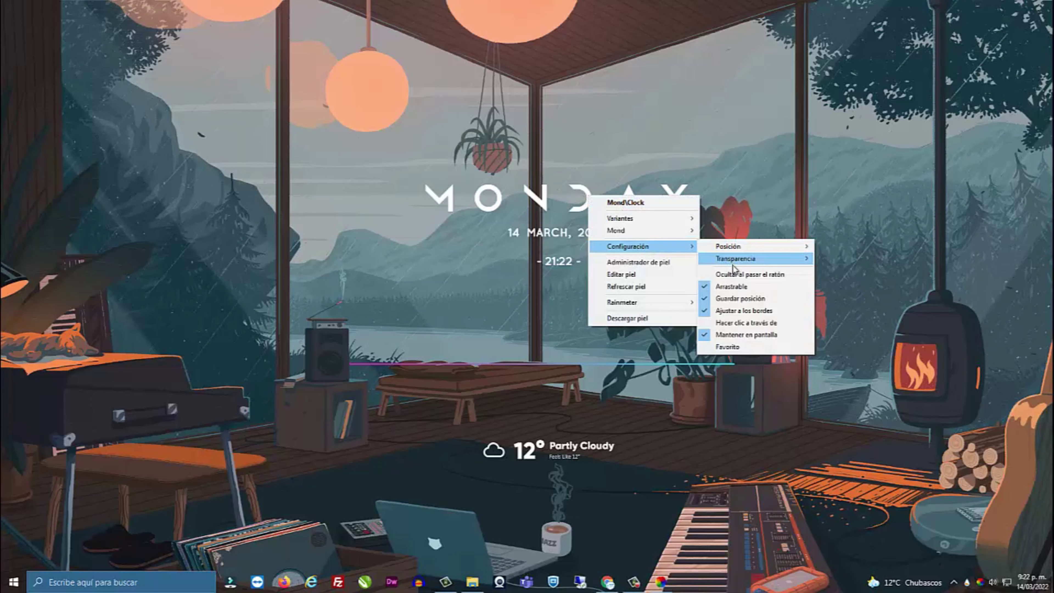
pyautogui.click(728, 287)
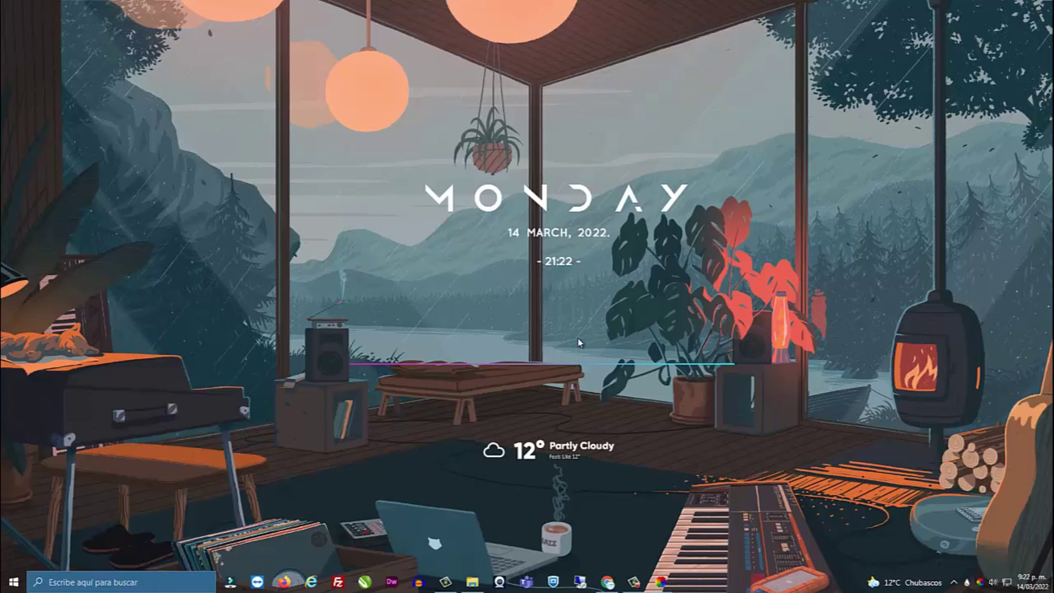
# - Set the RetrOcOlOr visualizer skin's position to En escritorio in its configuration
pyautogui.moveTo(560, 364)
pyautogui.mouseDown()
pyautogui.moveTo(565, 381)
pyautogui.moveTo(564, 368)
pyautogui.mouseUp()
pyautogui.rightClick(564, 364)
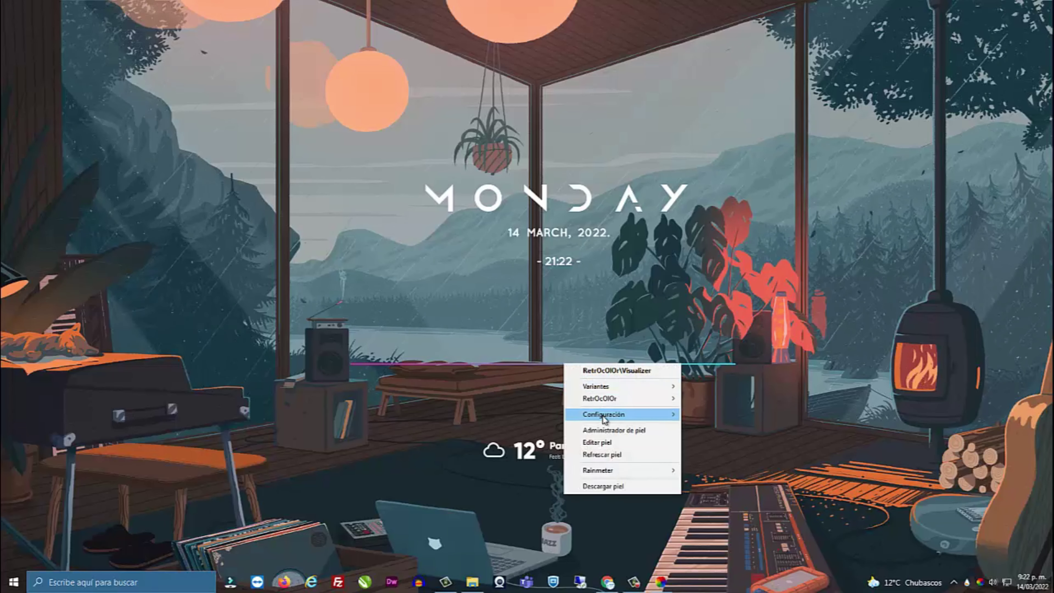
pyautogui.moveTo(604, 416)
pyautogui.moveTo(735, 428)
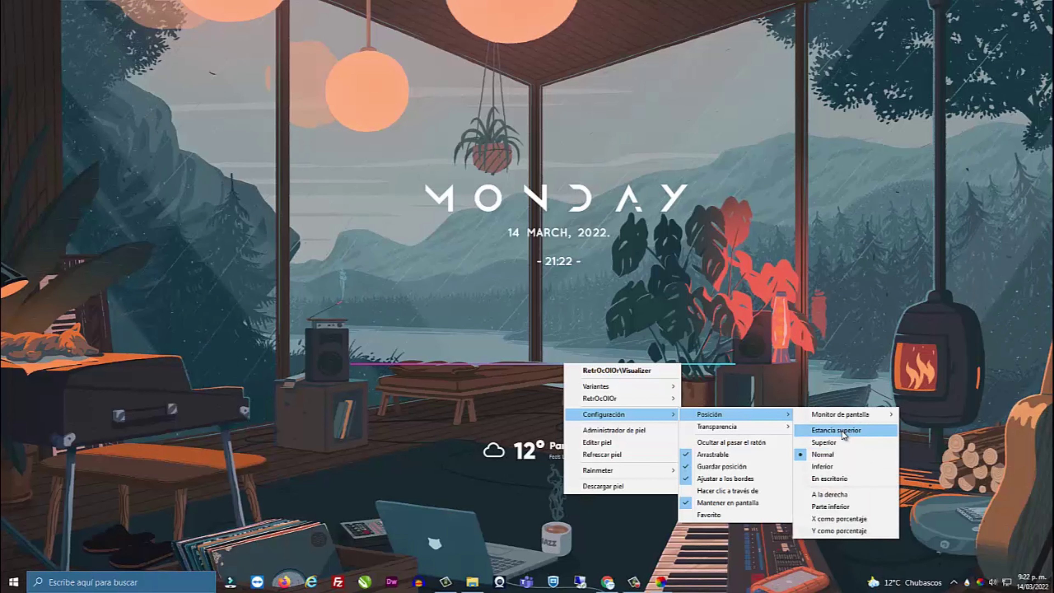
pyautogui.click(819, 478)
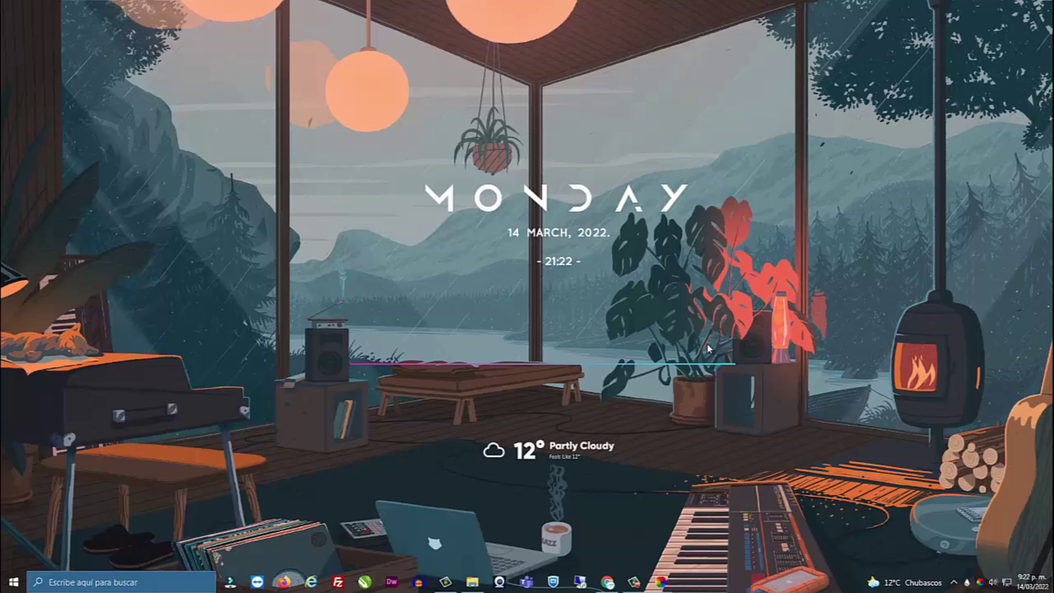
# - Turn off the Arrastrable option for the RetrOcOlOr visualizer skin to lock it in place
pyautogui.rightClick(609, 364)
pyautogui.click(612, 364)
pyautogui.rightClick(612, 364)
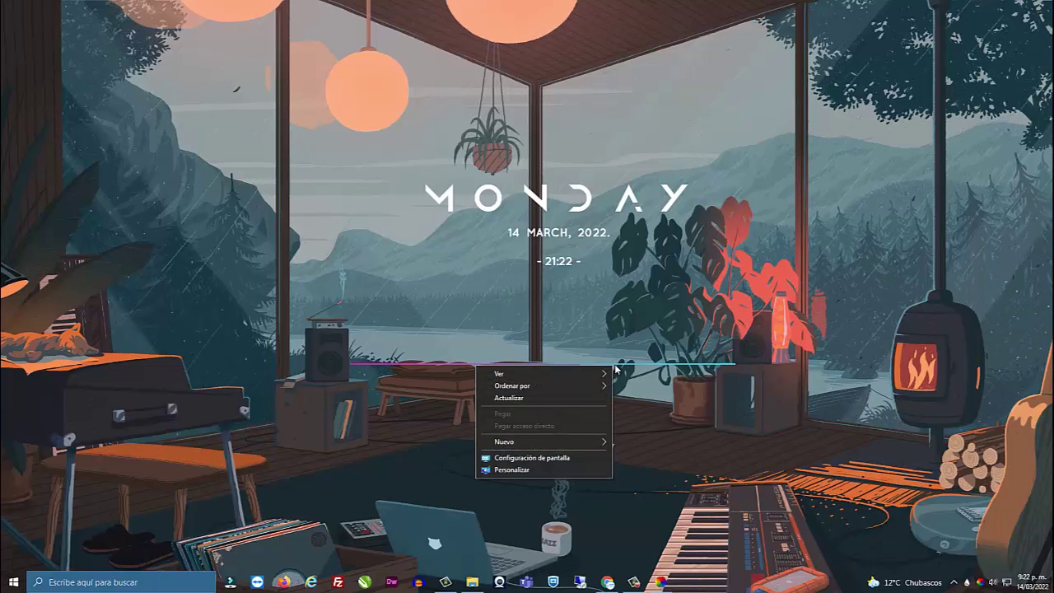
pyautogui.rightClick(614, 363)
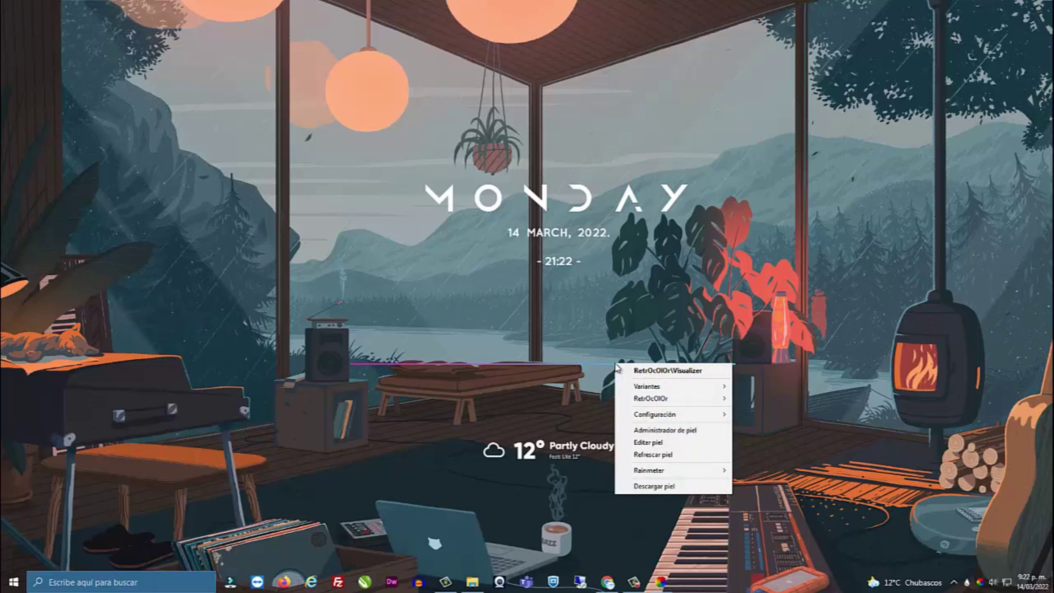
pyautogui.moveTo(670, 414)
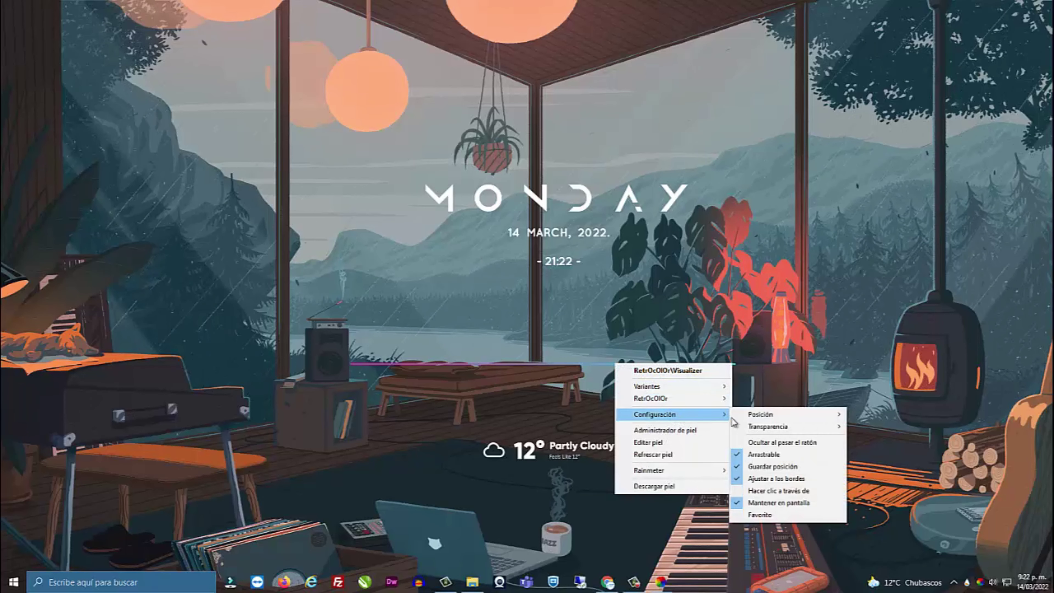
pyautogui.click(763, 454)
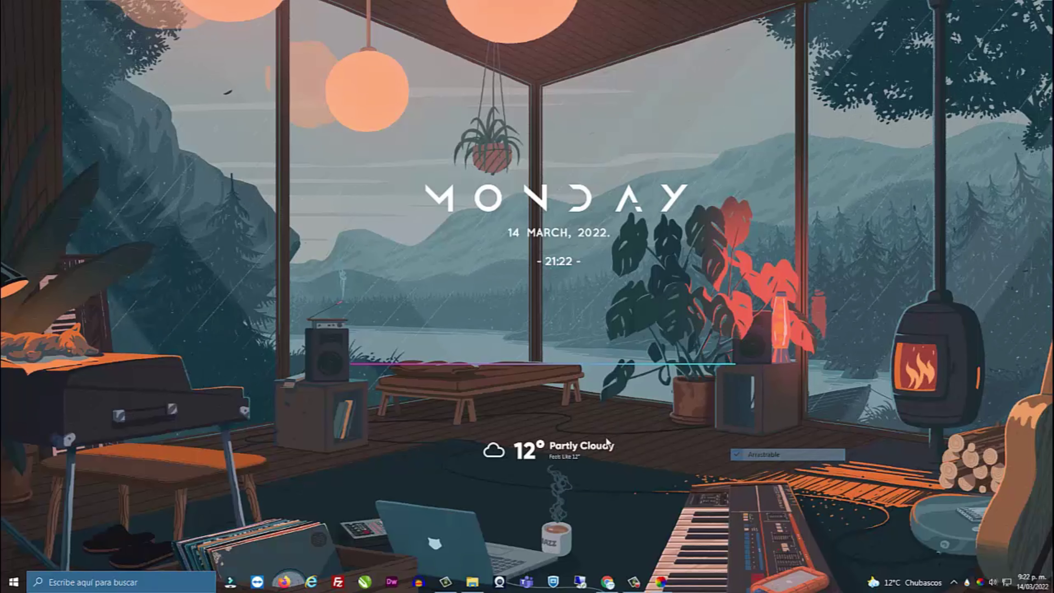
# - Set the SmallCleanWeather skin's position to En escritorio in its configuration
pyautogui.rightClick(532, 454)
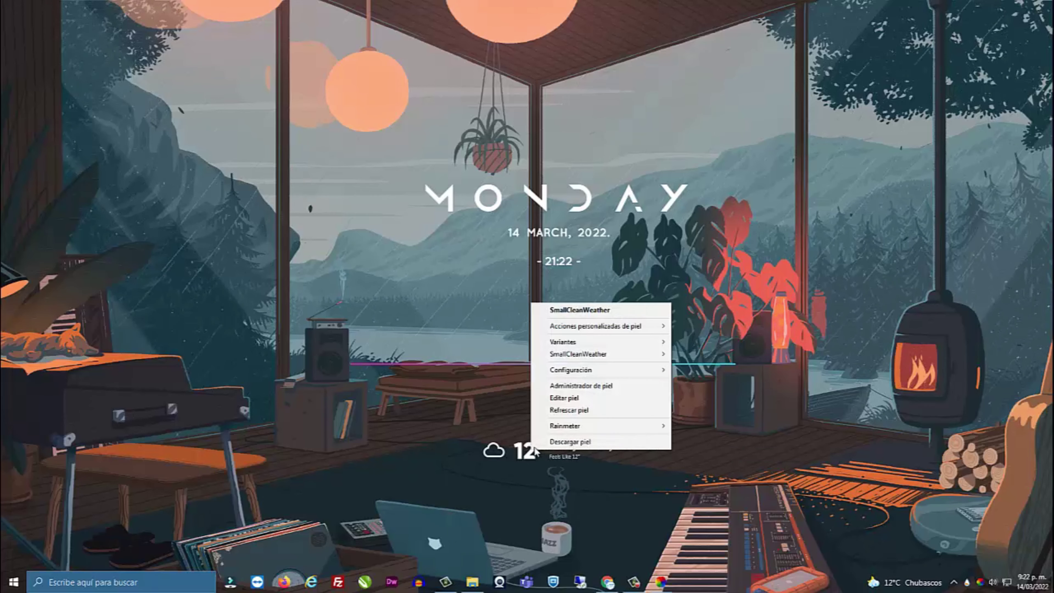
pyautogui.moveTo(626, 371)
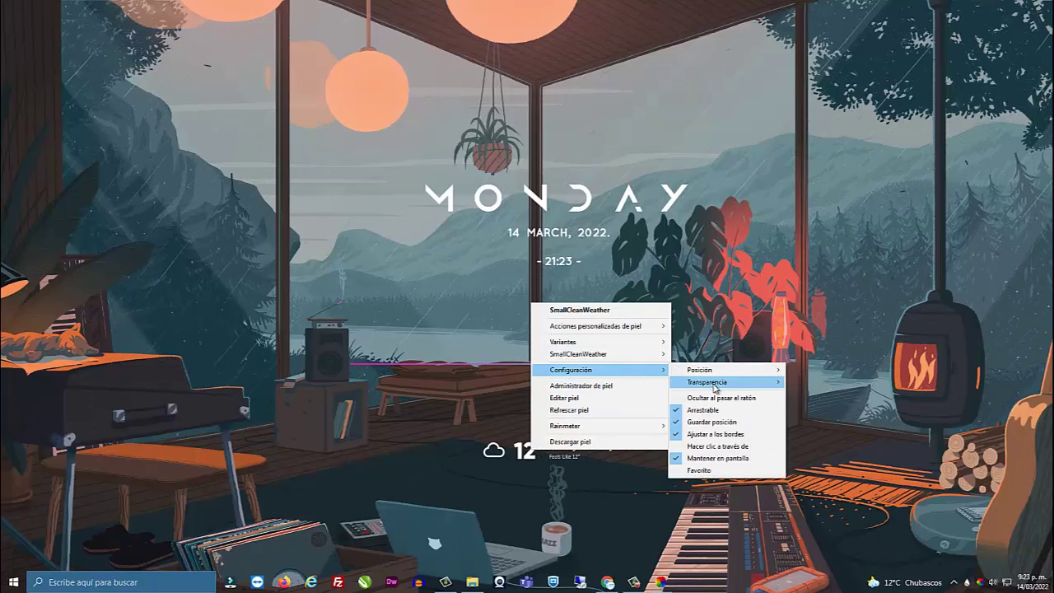
pyautogui.moveTo(714, 388)
pyautogui.moveTo(755, 370)
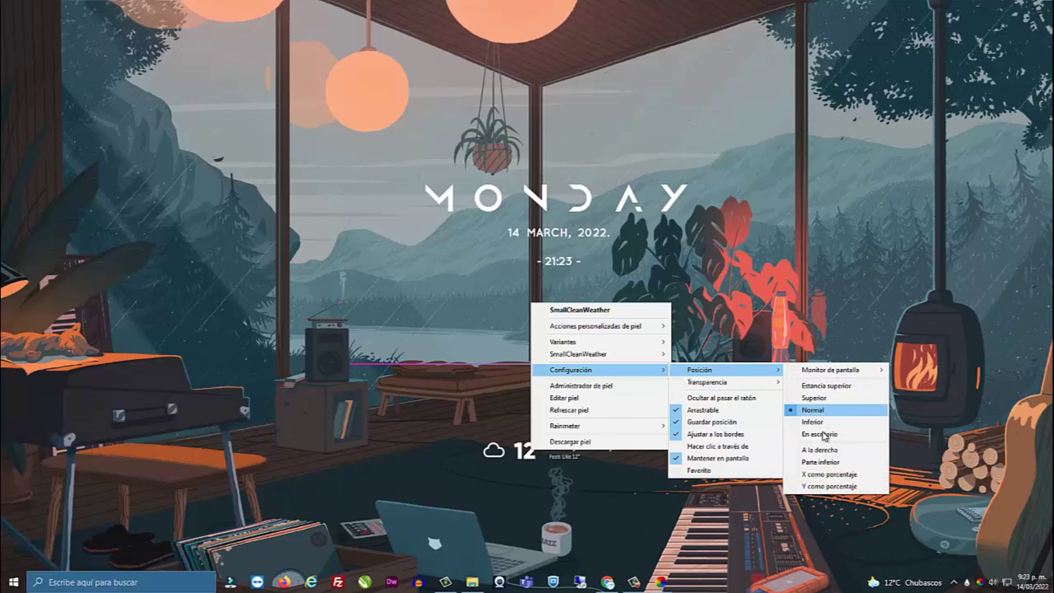
pyautogui.click(827, 436)
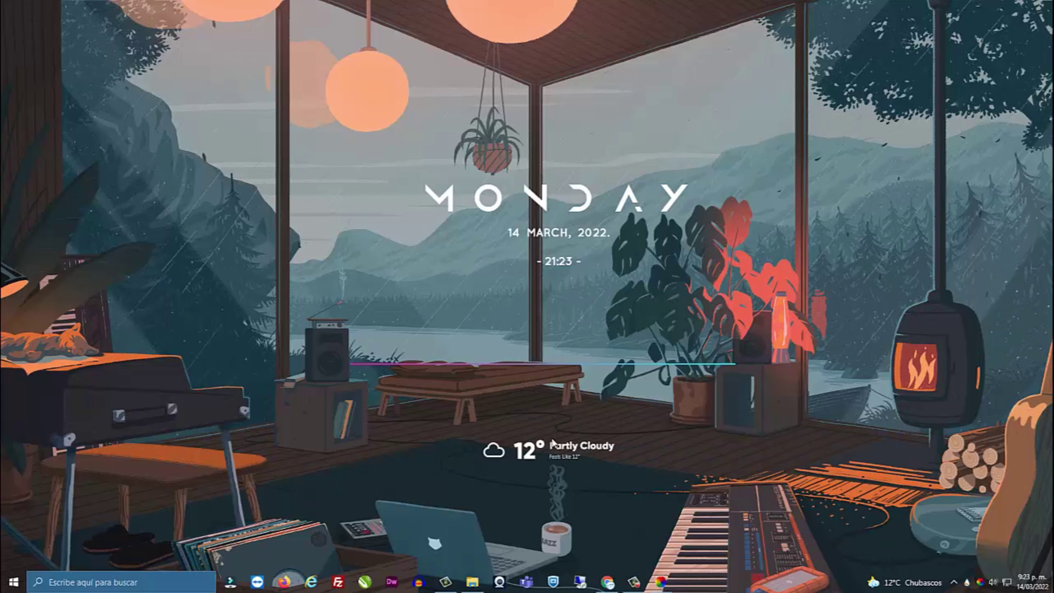
# - Turn off the Arrastrable option for the SmallCleanWeather skin to lock it in place
pyautogui.rightClick(568, 450)
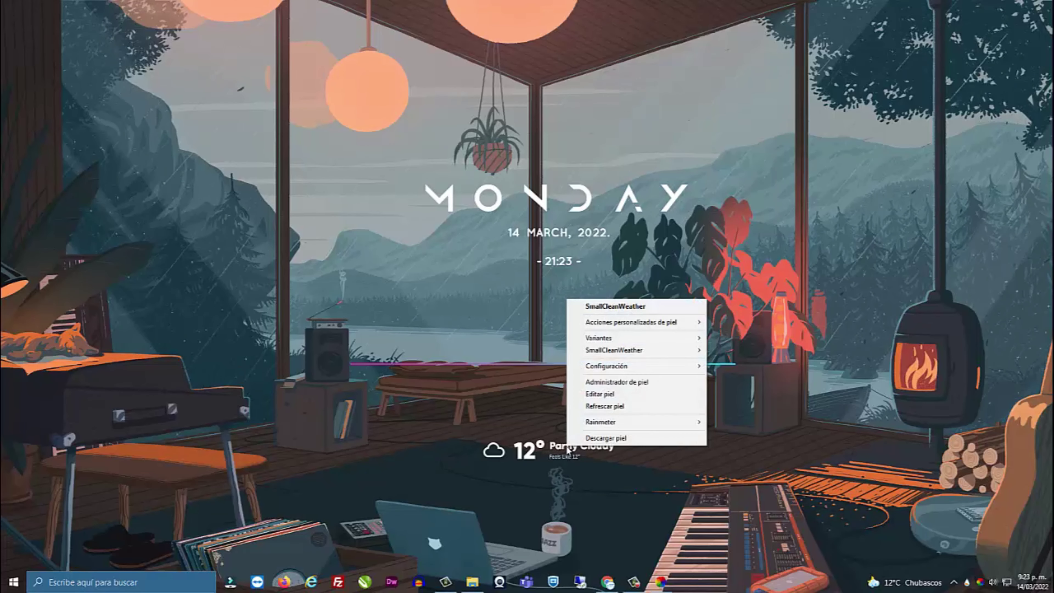
pyautogui.moveTo(669, 368)
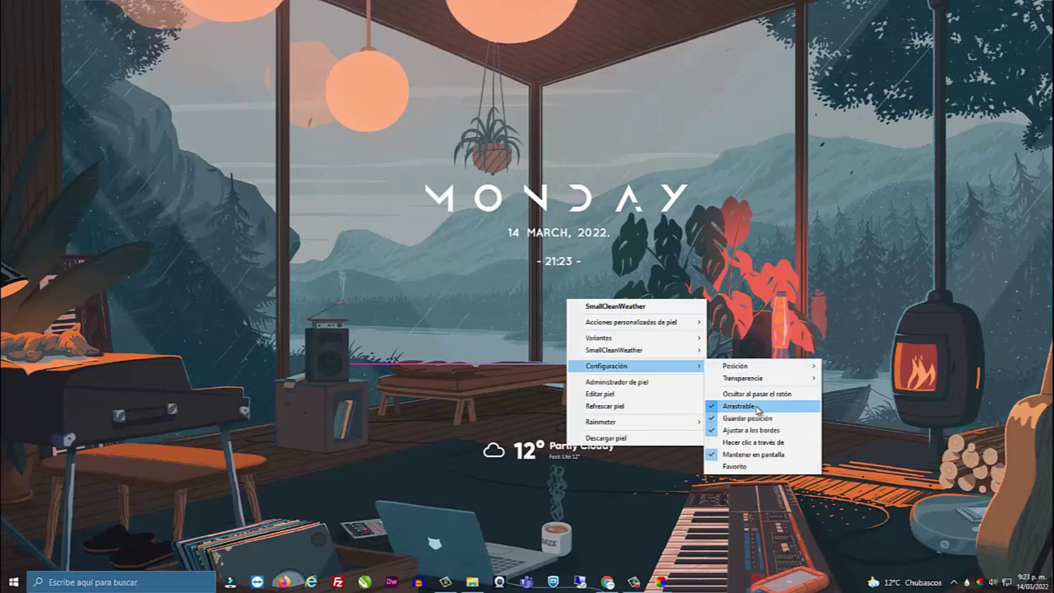
pyautogui.click(784, 411)
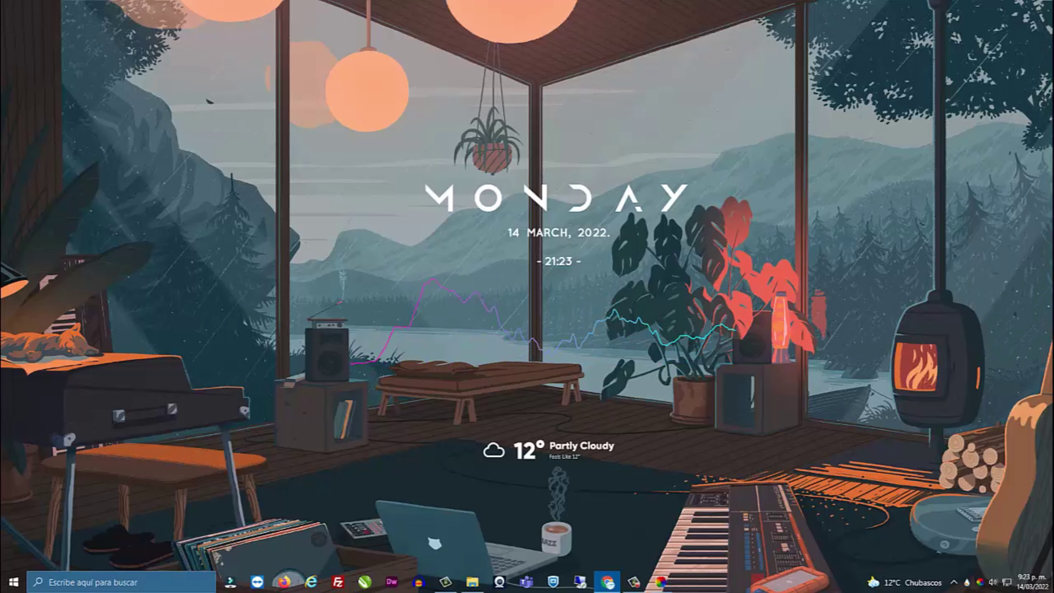
# - Change the Mond clock skin's position setting to En escritorio in its configuration
pyautogui.click(634, 581)
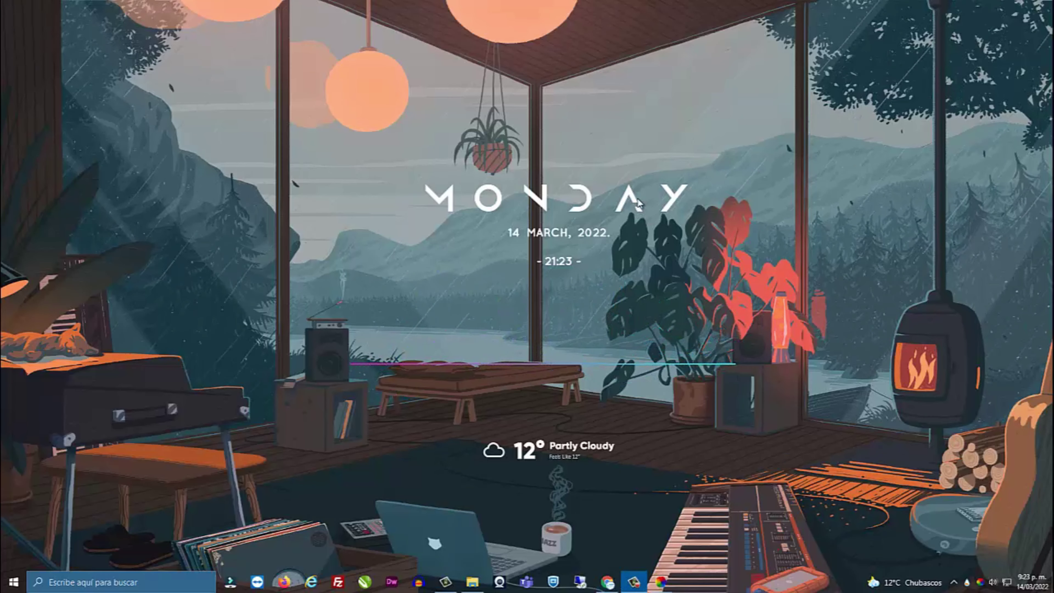
pyautogui.rightClick(629, 194)
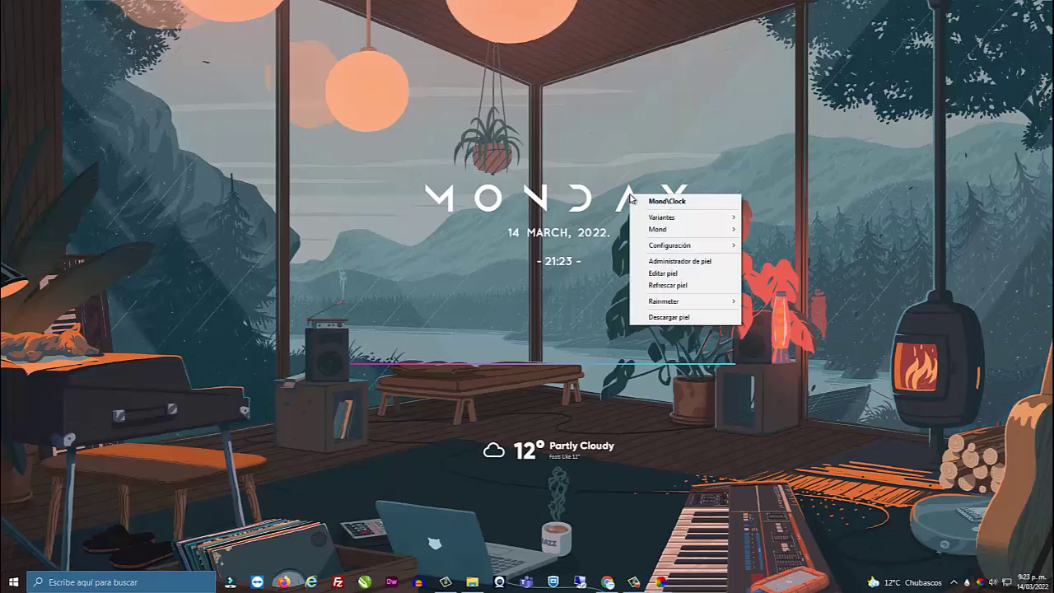
pyautogui.moveTo(683, 247)
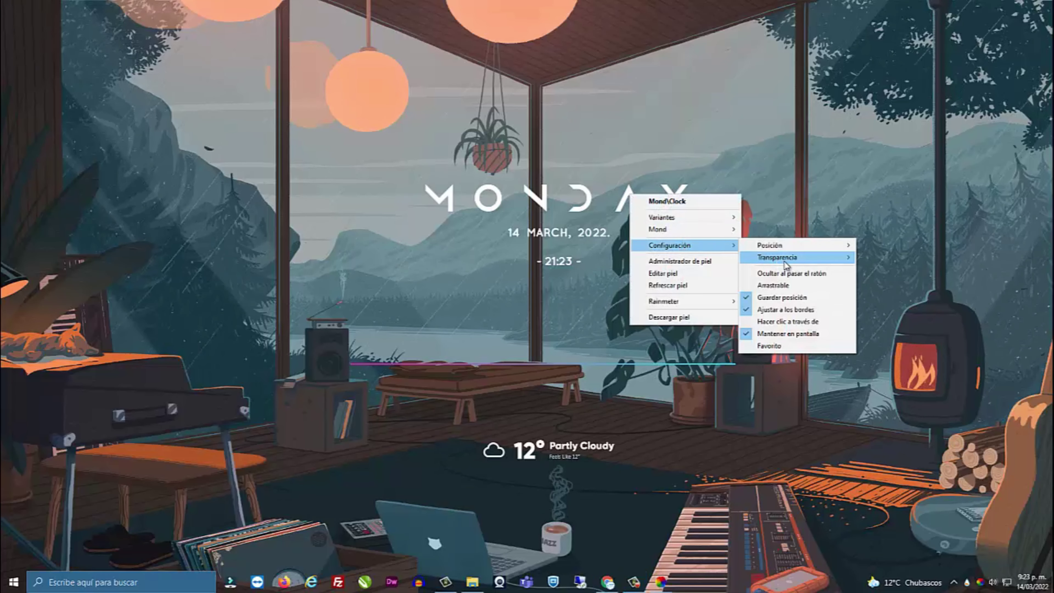
pyautogui.moveTo(788, 247)
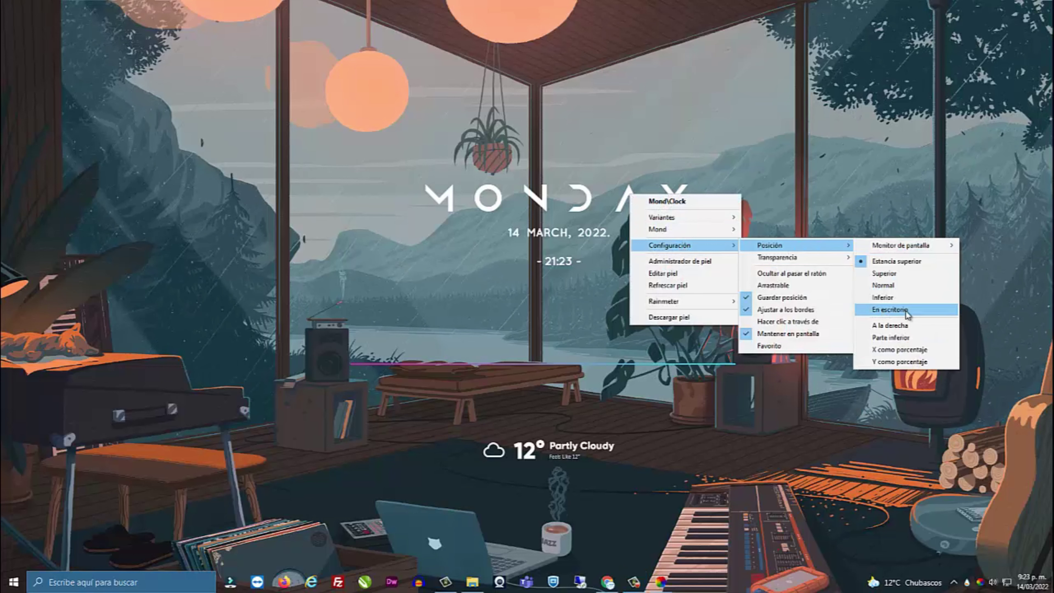
pyautogui.click(885, 311)
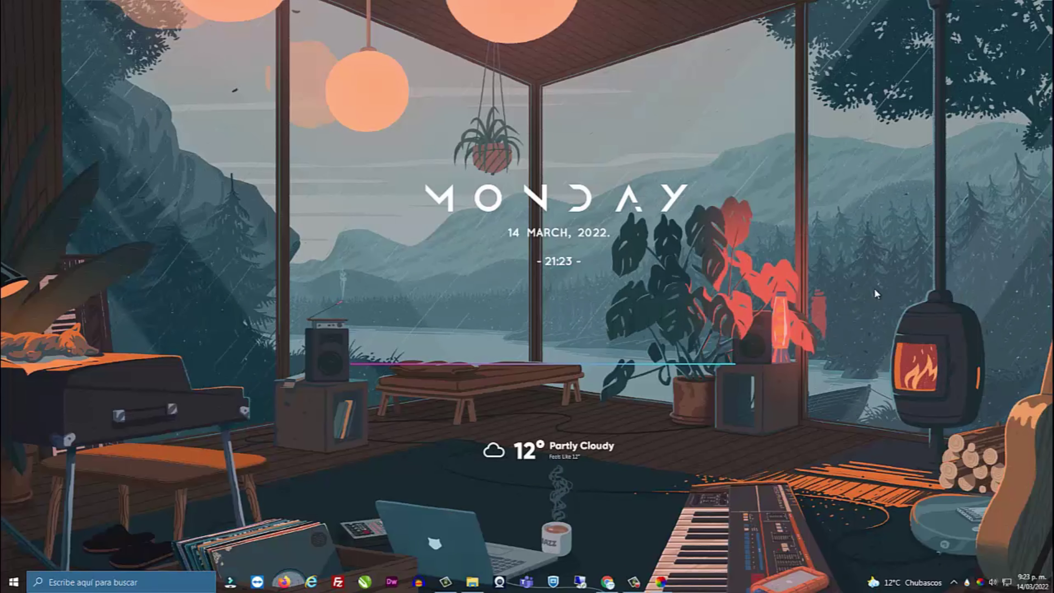